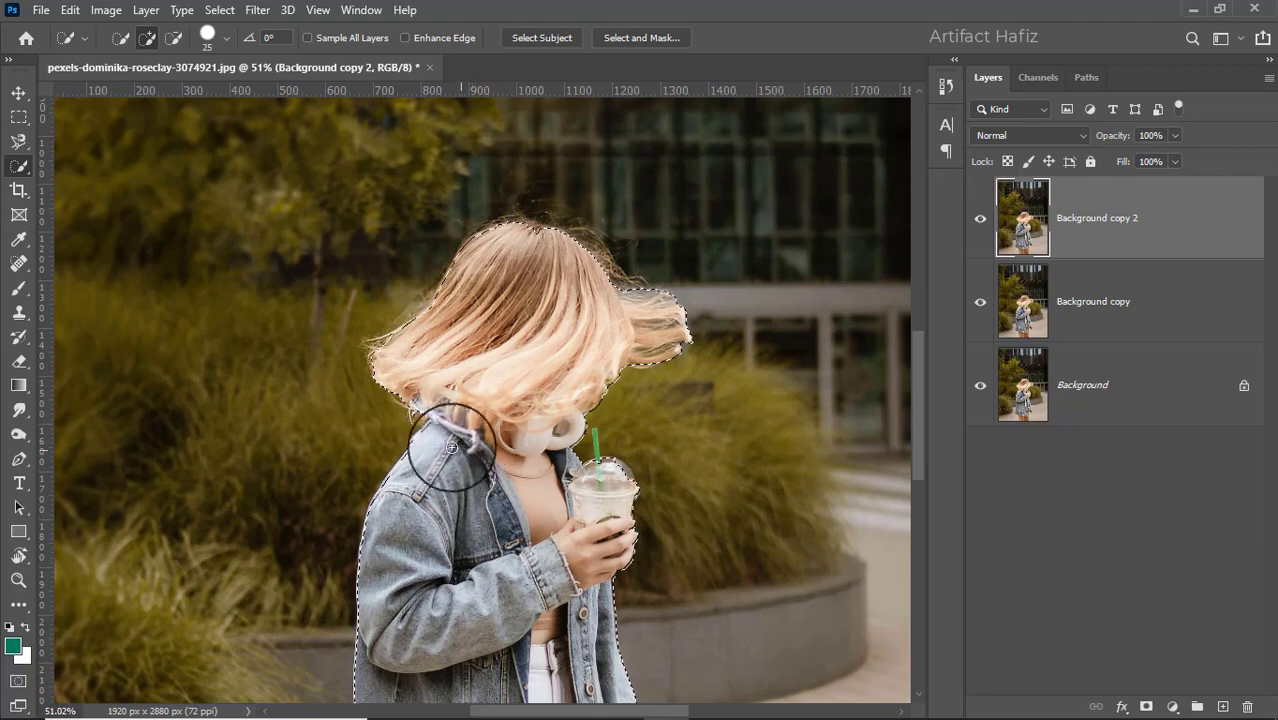
Refine the quick selection of the woman along her jacket and legs, subtracting the background beside the jacket.
{"action": "left_click_drag", "start_coordinate": [440, 435], "coordinate": [445, 477]}
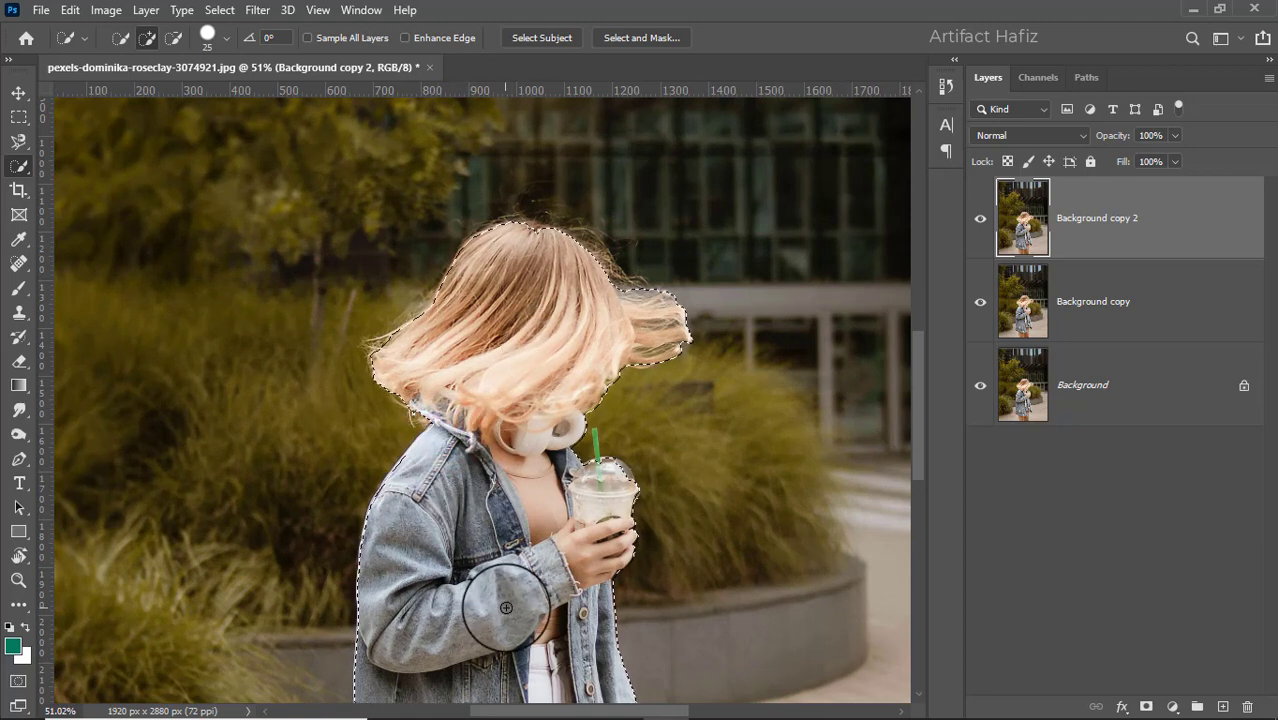
{"action": "left_click_drag", "start_coordinate": [499, 613], "coordinate": [490, 353]}
{"action": "left_click_drag", "start_coordinate": [349, 525], "coordinate": [339, 600]}
{"action": "left_click_drag", "start_coordinate": [306, 512], "coordinate": [306, 673], "text": "alt"}
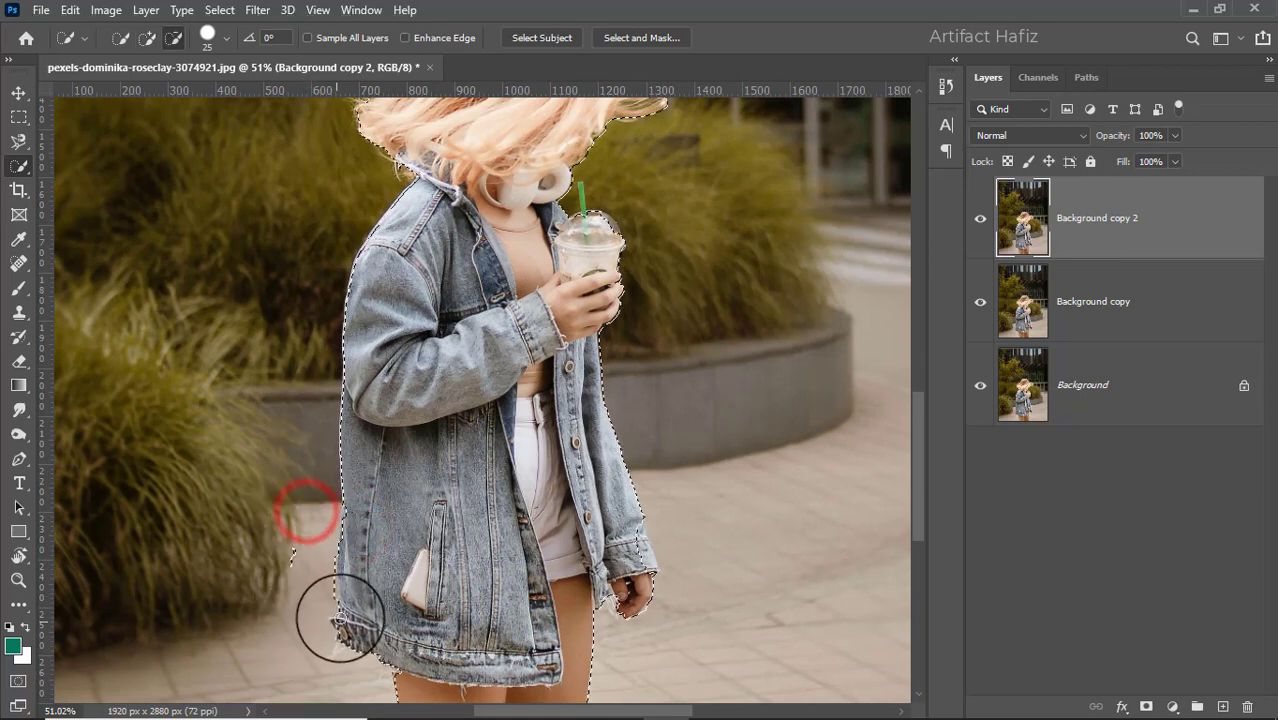
{"action": "left_click_drag", "start_coordinate": [448, 622], "coordinate": [427, 351]}
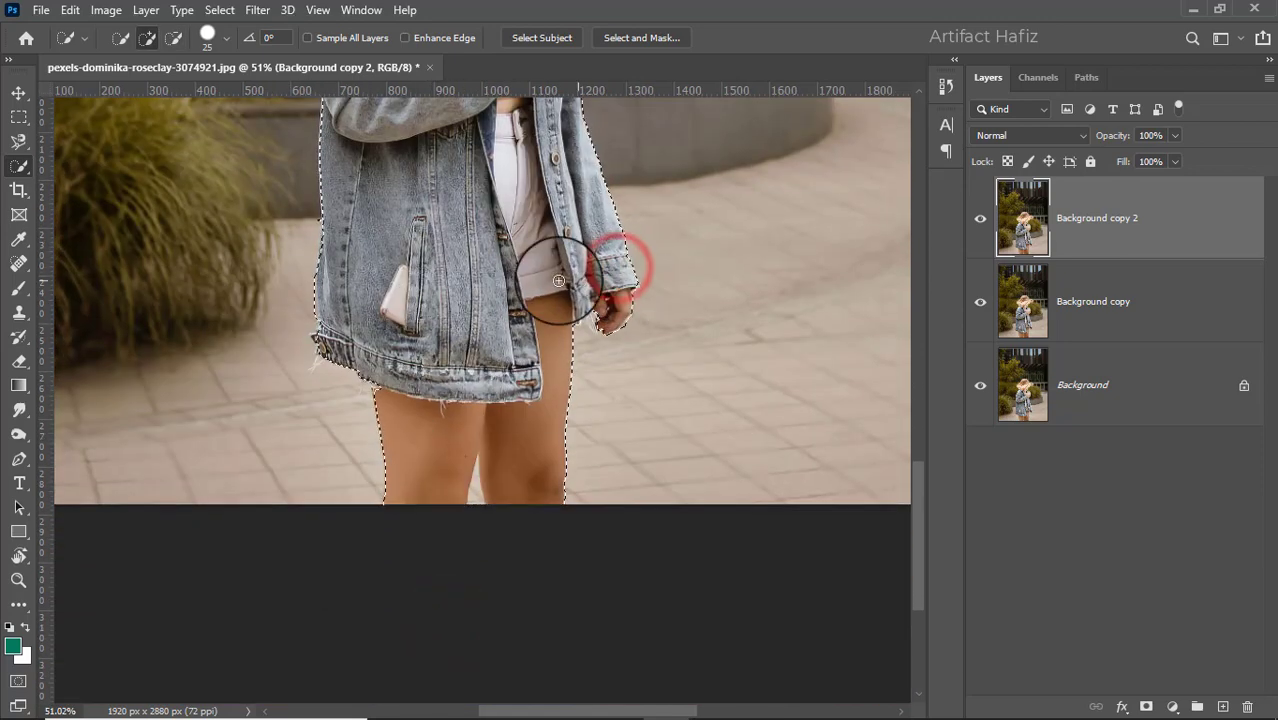
{"action": "left_click_drag", "start_coordinate": [491, 274], "coordinate": [499, 533]}
{"action": "scroll", "coordinate": [507, 305], "scroll_direction": "down", "scroll_amount": 2}
{"action": "scroll", "coordinate": [505, 290], "scroll_direction": "up", "scroll_amount": 1}
Clean up the selection edge around the headphones, straw and cup with a 5 px quick selection brush.
{"action": "left_click_drag", "start_coordinate": [505, 258], "coordinate": [522, 371]}
{"action": "scroll", "coordinate": [583, 388], "scroll_direction": "up", "scroll_amount": 5}
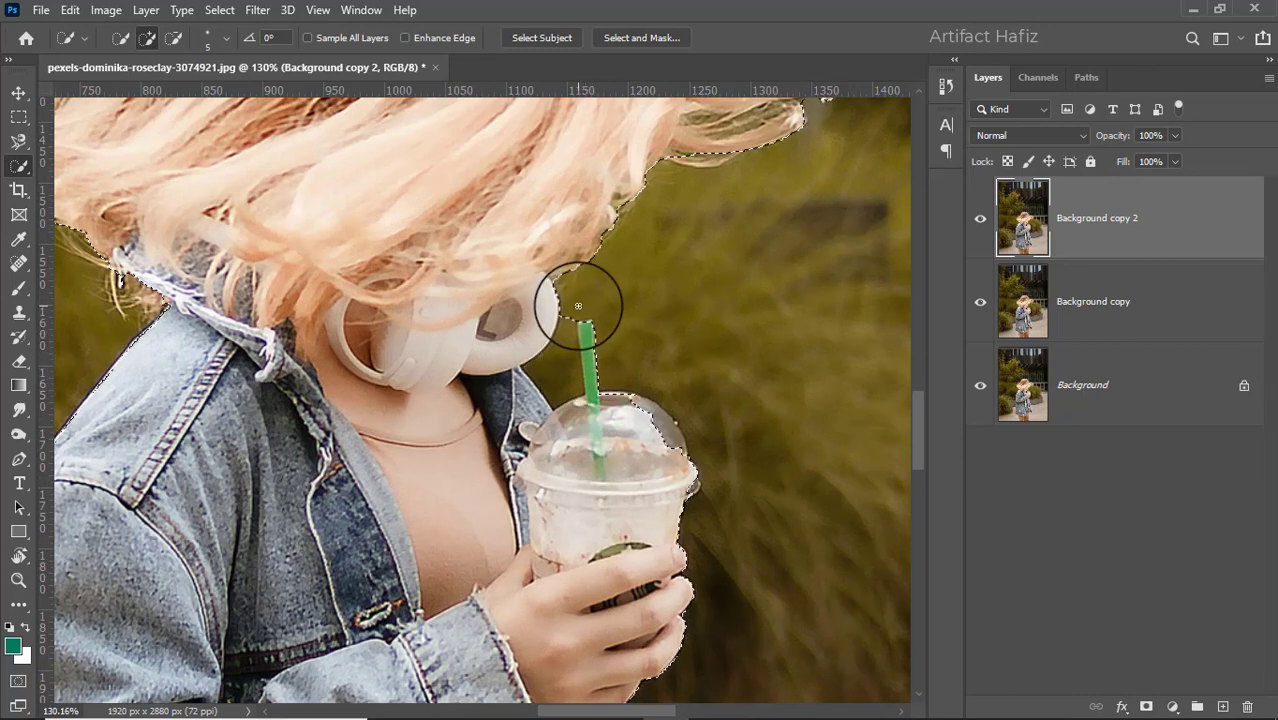
{"action": "scroll", "coordinate": [531, 374], "scroll_direction": "down", "scroll_amount": 7}
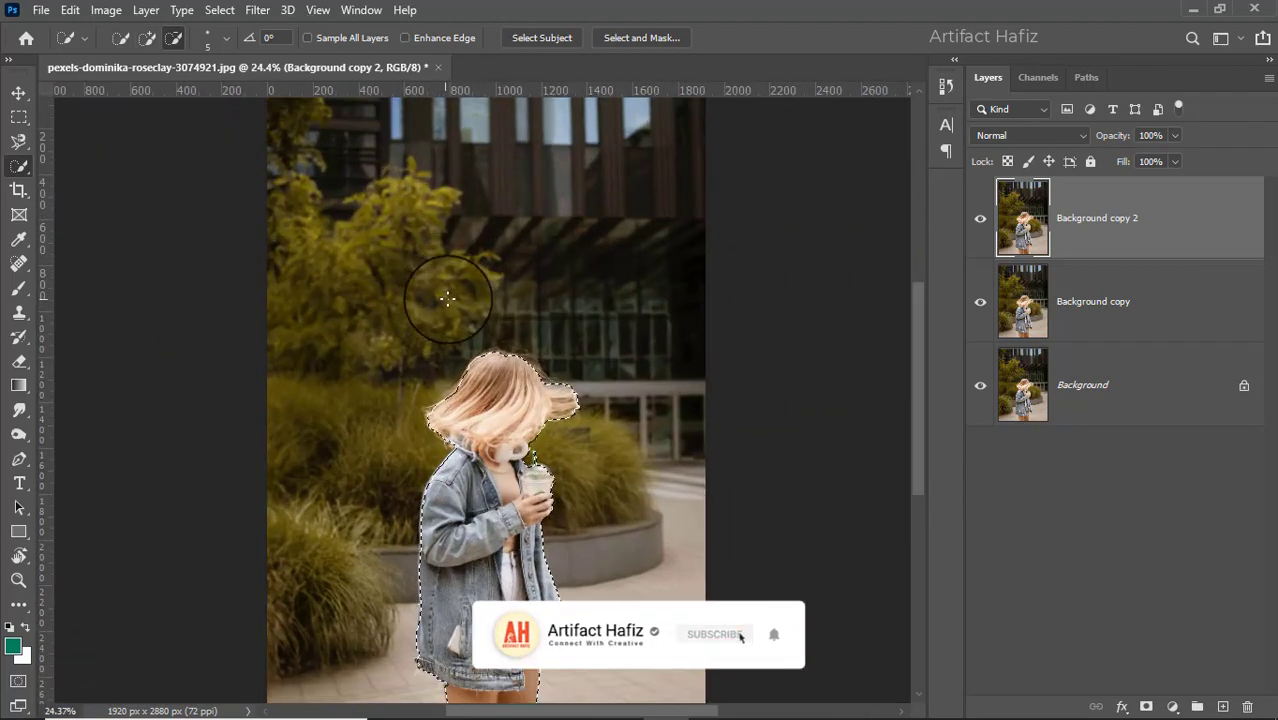
Refine the selection in Select and Mask with the Refine Edge Brush around the hair and its flying strands, and accept it.
{"action": "left_click", "coordinate": [667, 40]}
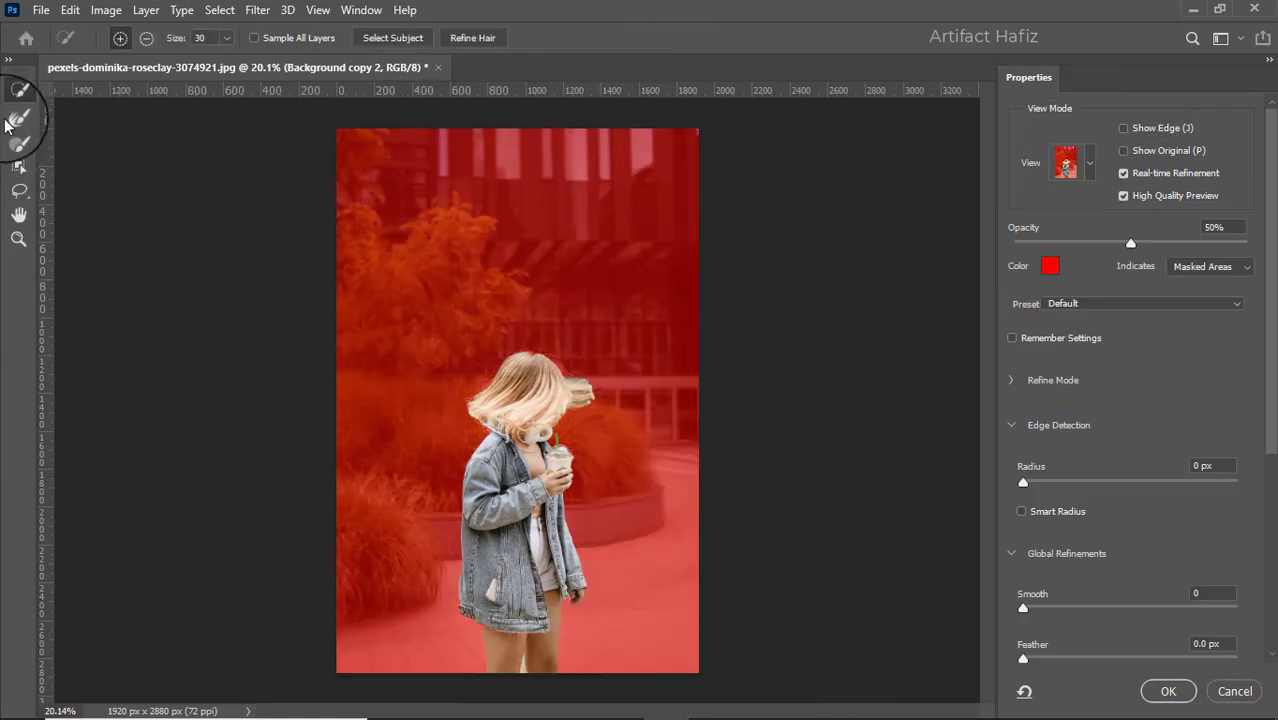
{"action": "left_click", "coordinate": [15, 120]}
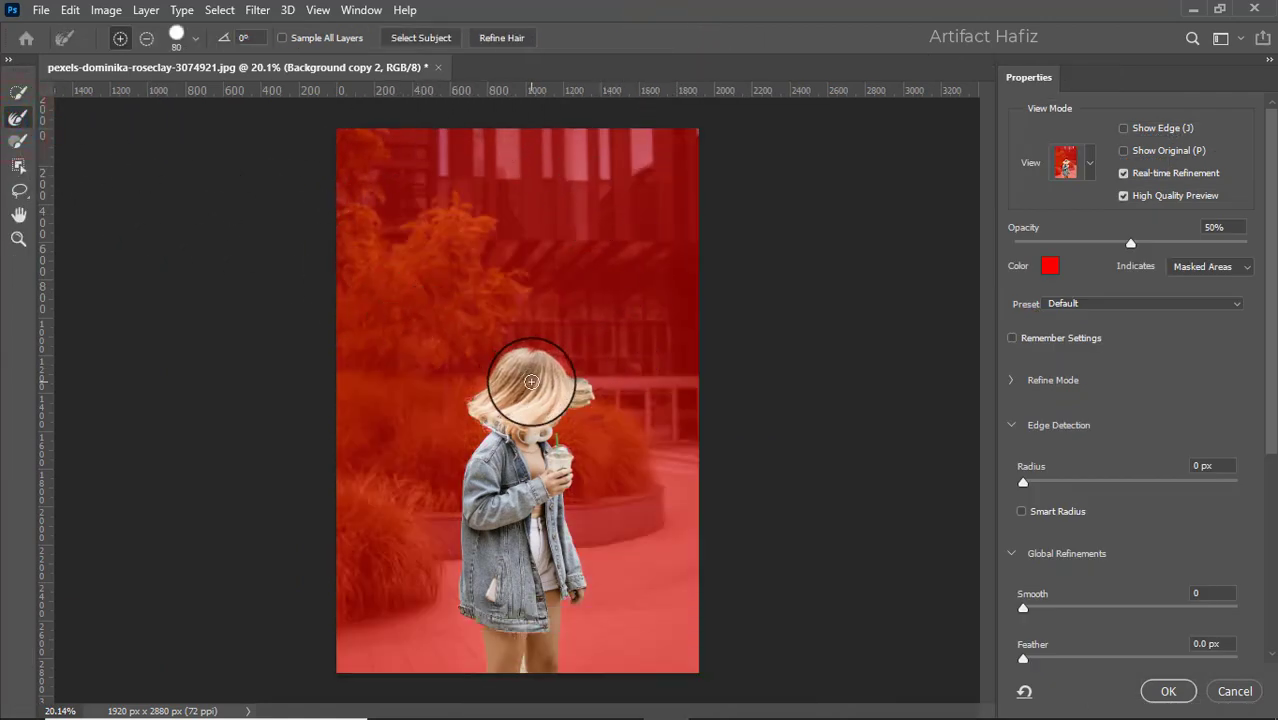
{"action": "scroll", "coordinate": [560, 385], "scroll_direction": "up", "scroll_amount": 4}
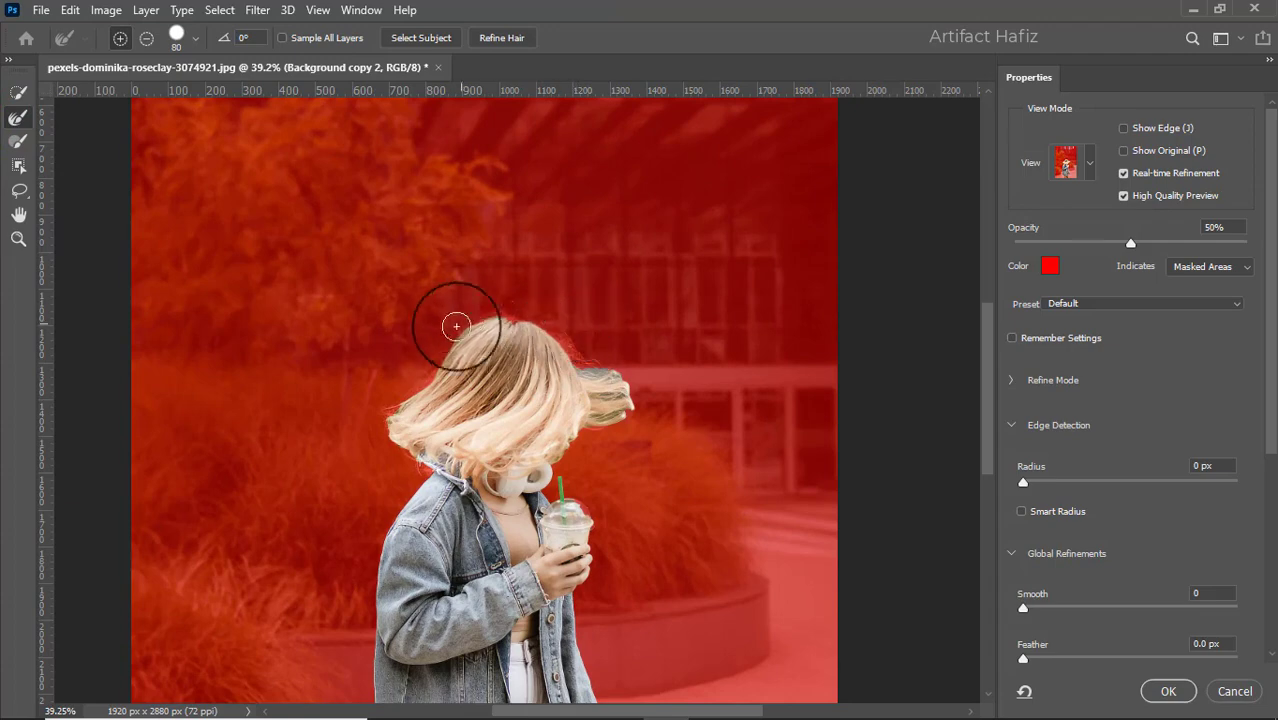
{"action": "mouse_move", "coordinate": [379, 416]}
{"action": "left_mouse_down"}
{"action": "mouse_move", "coordinate": [471, 305]}
{"action": "mouse_move", "coordinate": [514, 297]}
{"action": "mouse_move", "coordinate": [552, 328]}
{"action": "left_mouse_up"}
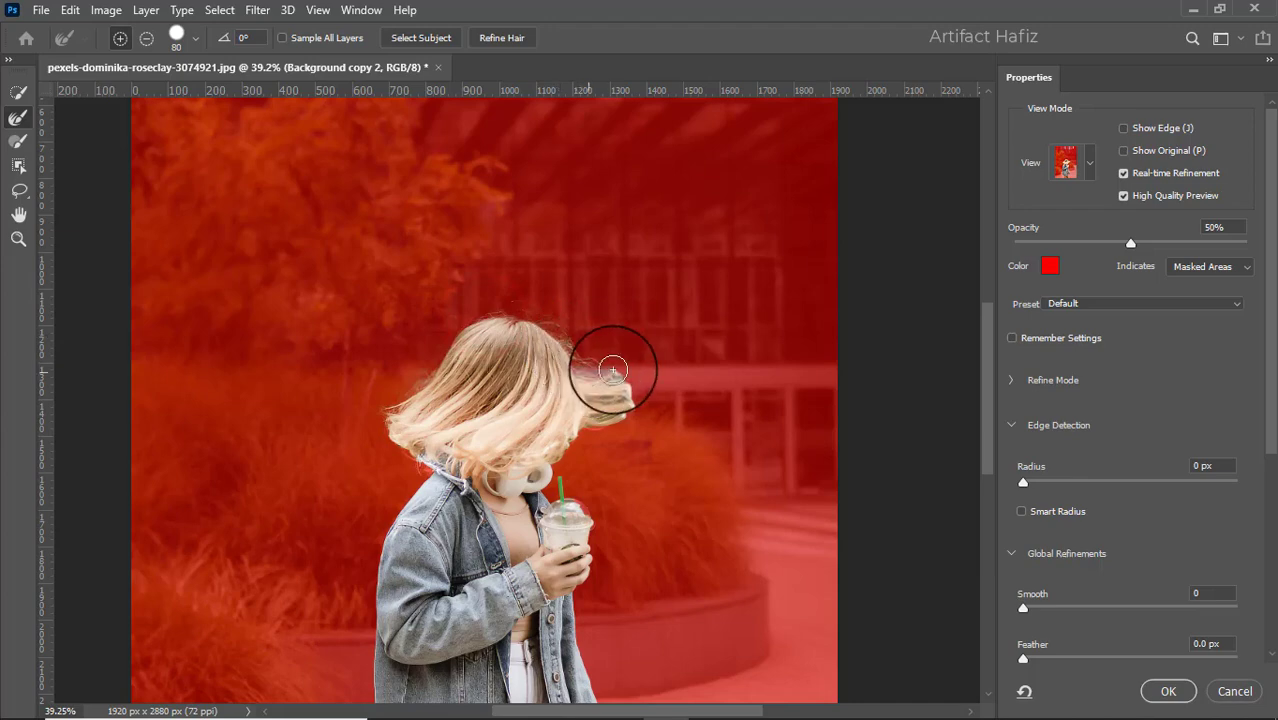
{"action": "mouse_move", "coordinate": [612, 371]}
{"action": "left_mouse_down"}
{"action": "mouse_move", "coordinate": [632, 416]}
{"action": "mouse_move", "coordinate": [627, 403]}
{"action": "mouse_move", "coordinate": [605, 418]}
{"action": "mouse_move", "coordinate": [601, 400]}
{"action": "mouse_move", "coordinate": [613, 404]}
{"action": "mouse_move", "coordinate": [603, 449]}
{"action": "mouse_move", "coordinate": [579, 456]}
{"action": "mouse_move", "coordinate": [576, 442]}
{"action": "mouse_move", "coordinate": [561, 474]}
{"action": "mouse_move", "coordinate": [590, 474]}
{"action": "mouse_move", "coordinate": [591, 500]}
{"action": "mouse_move", "coordinate": [597, 286]}
{"action": "left_mouse_up"}
{"action": "left_click_drag", "start_coordinate": [590, 510], "coordinate": [590, 328]}
{"action": "left_click_drag", "start_coordinate": [591, 390], "coordinate": [608, 400]}
{"action": "left_click_drag", "start_coordinate": [560, 483], "coordinate": [558, 390]}
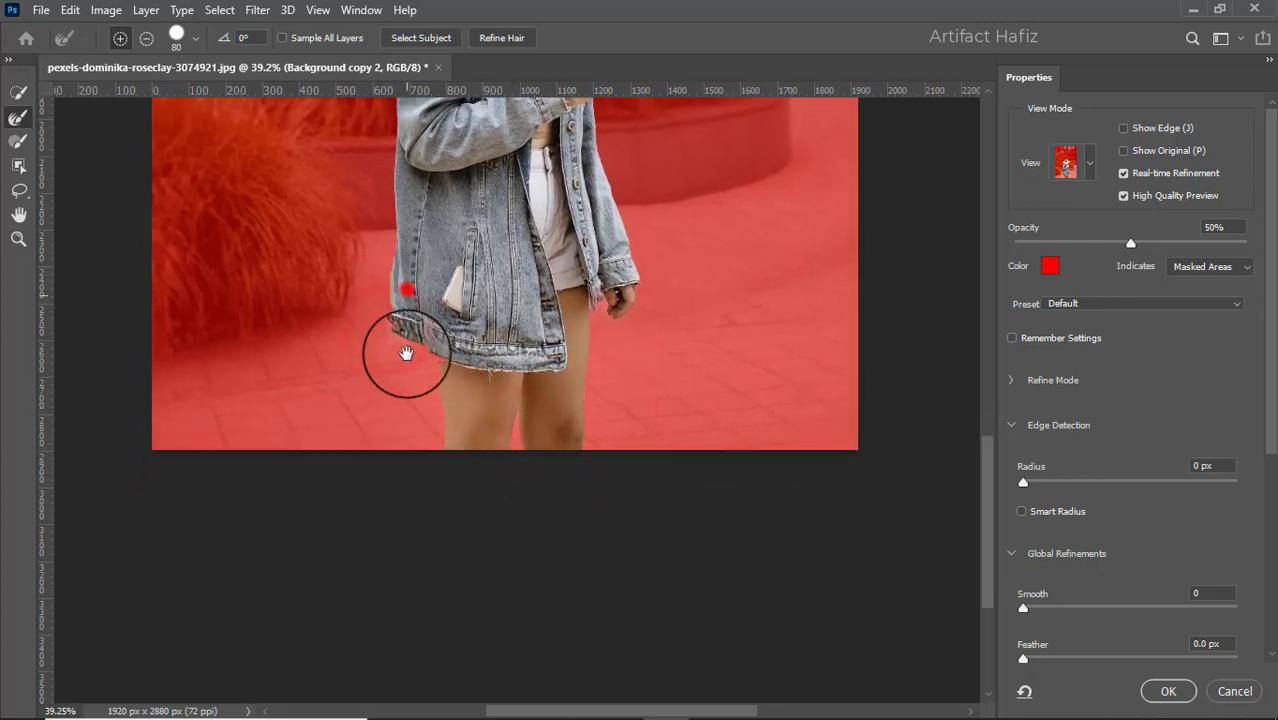
{"action": "scroll", "coordinate": [413, 400], "scroll_direction": "up", "scroll_amount": 5}
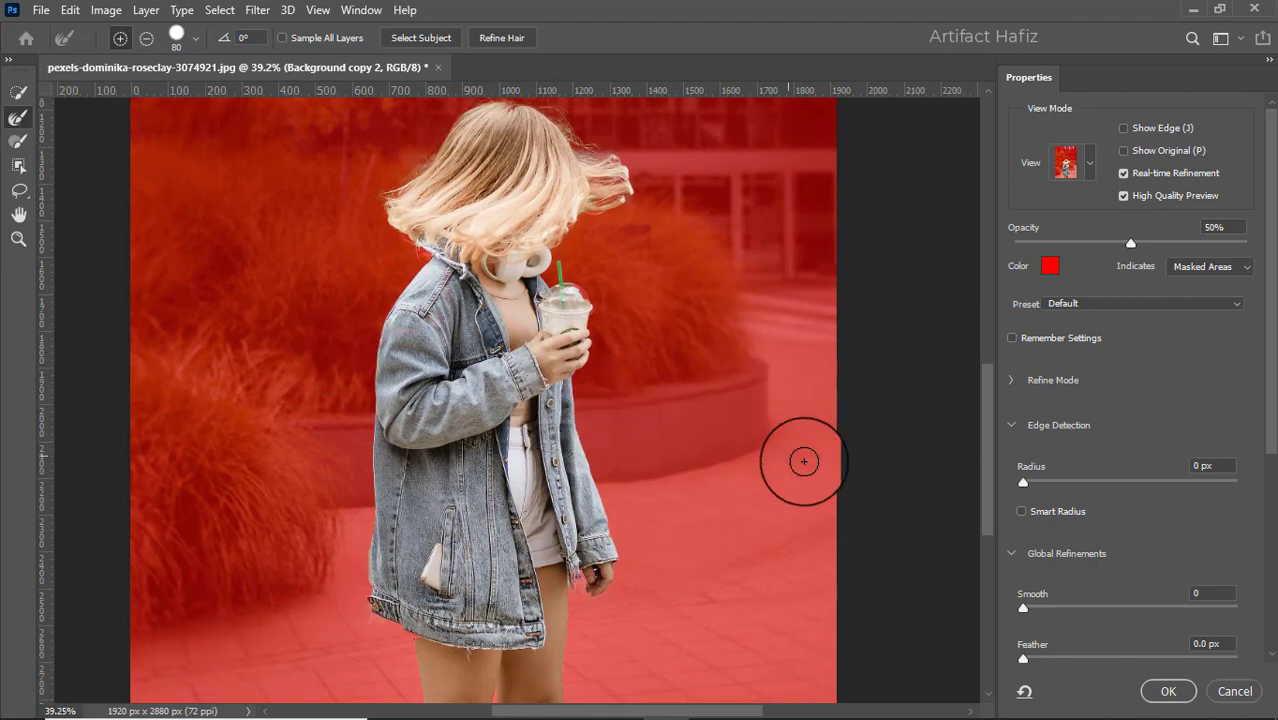
{"action": "left_click", "coordinate": [1160, 691]}
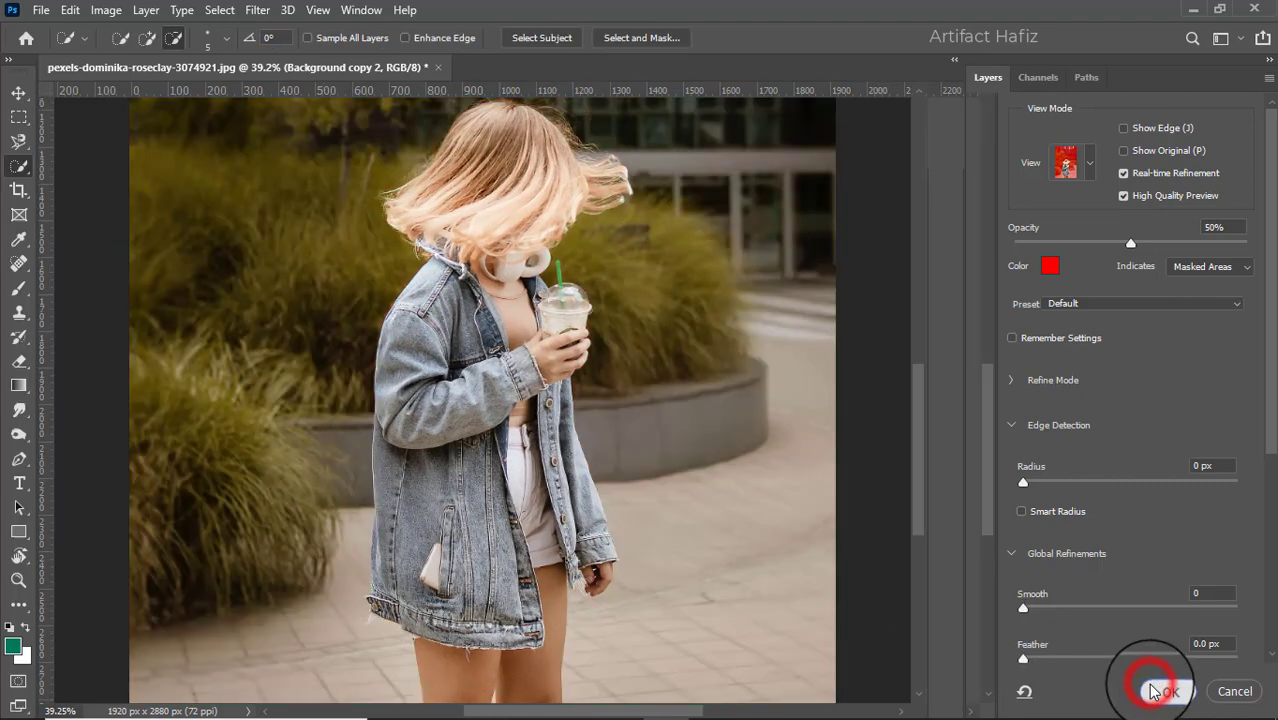
Add a layer mask from the selection to Background copy 2 and load the selection with Intersect Mask With Selection.
{"action": "left_click", "coordinate": [1146, 707]}
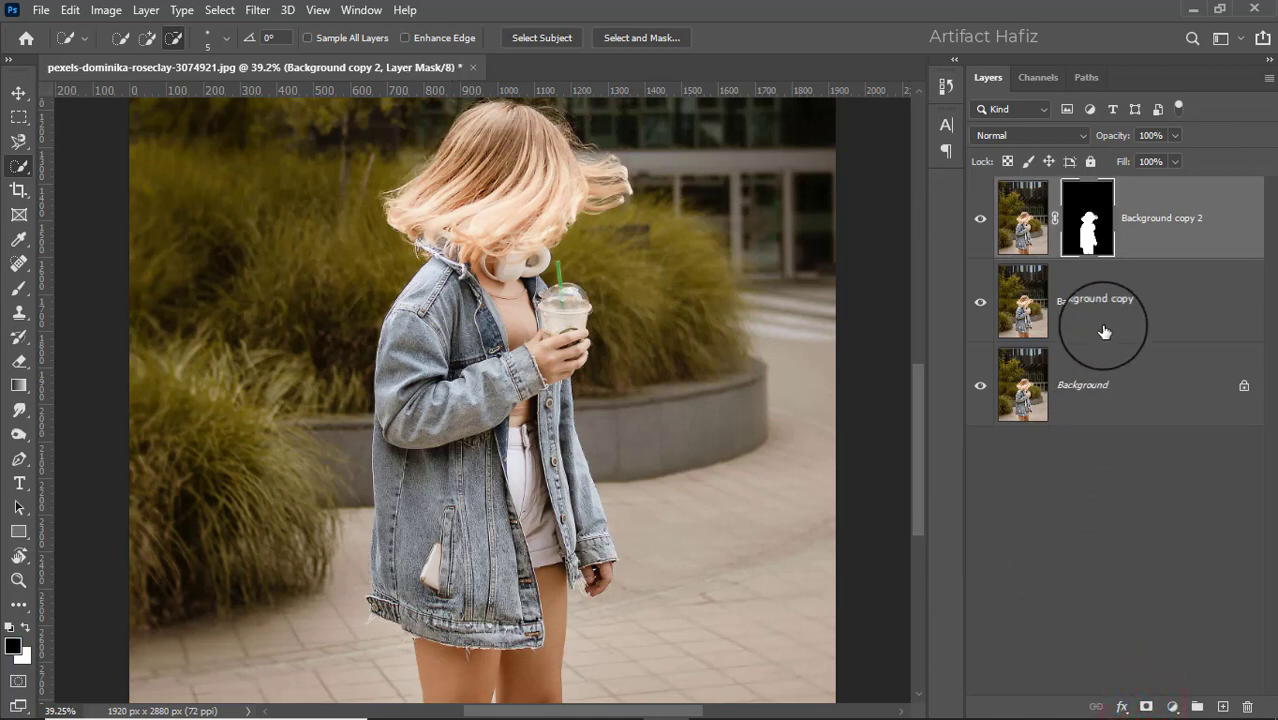
{"action": "right_click", "coordinate": [1087, 220]}
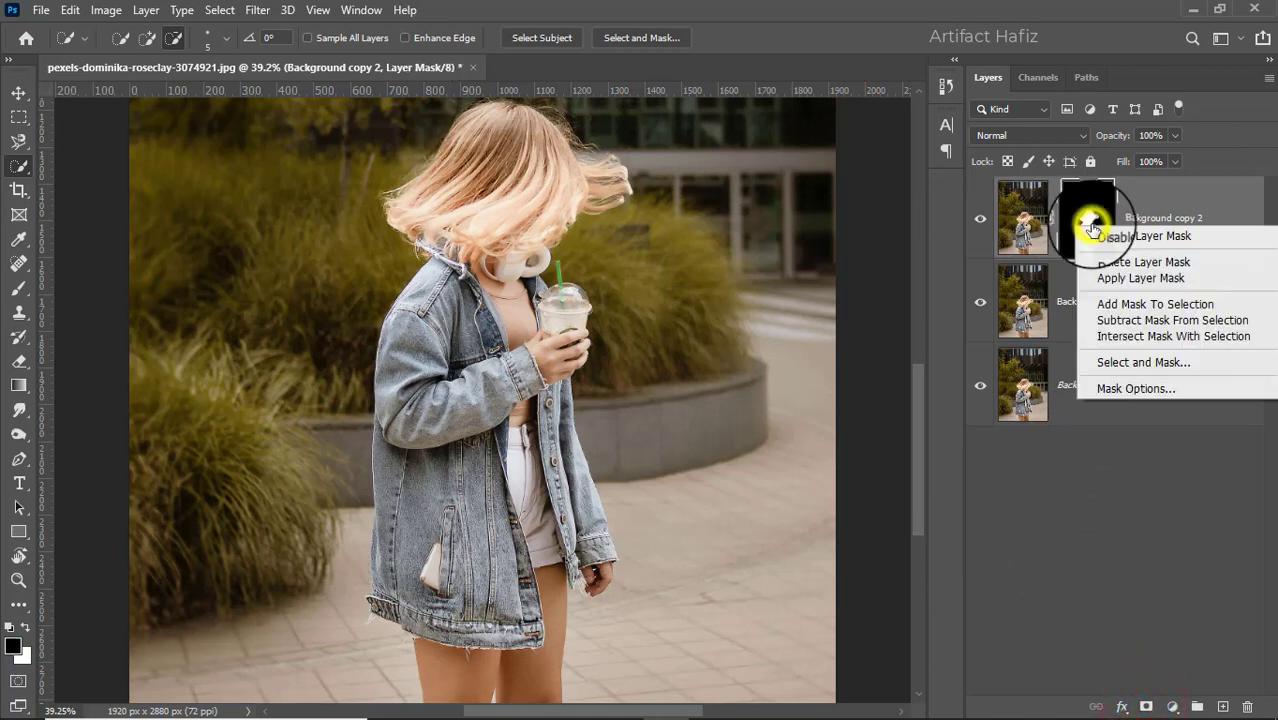
{"action": "left_click", "coordinate": [1123, 338]}
Hide the Background copy 2 layer and make Background copy the active layer.
{"action": "left_click", "coordinate": [980, 220]}
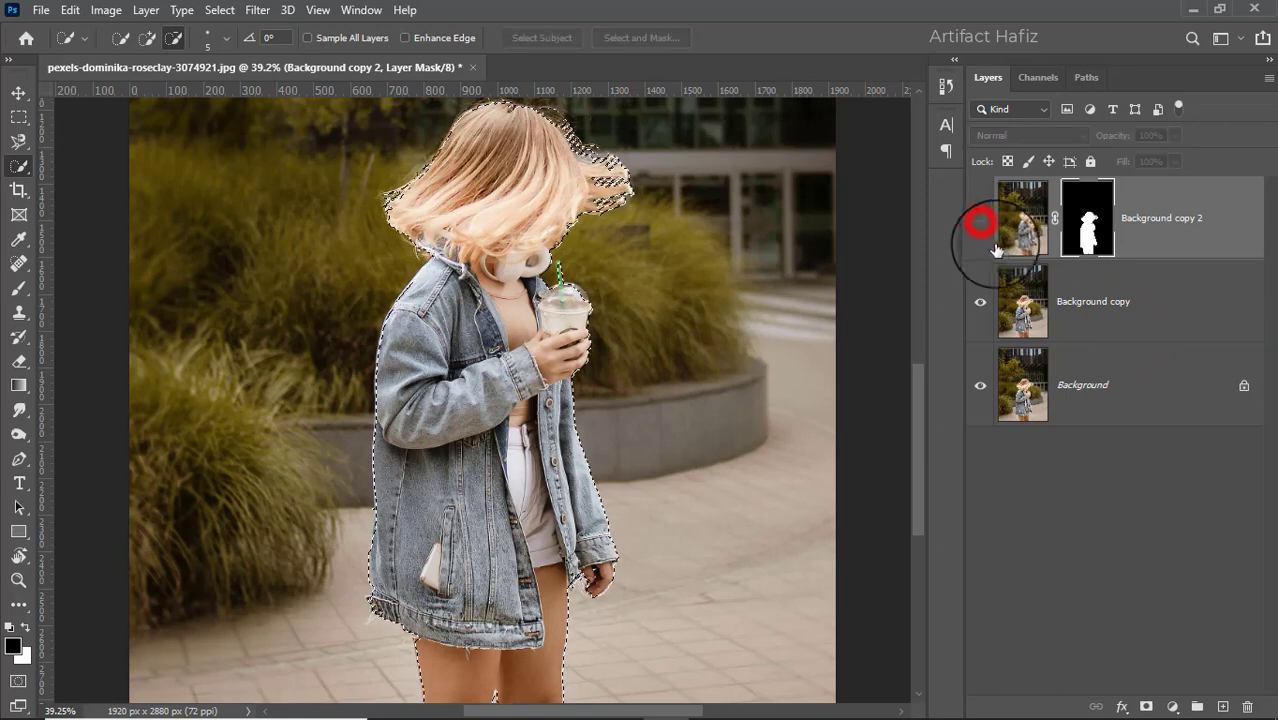
{"action": "left_click", "coordinate": [1118, 312]}
{"action": "scroll", "coordinate": [537, 315], "scroll_direction": "down", "scroll_amount": 2}
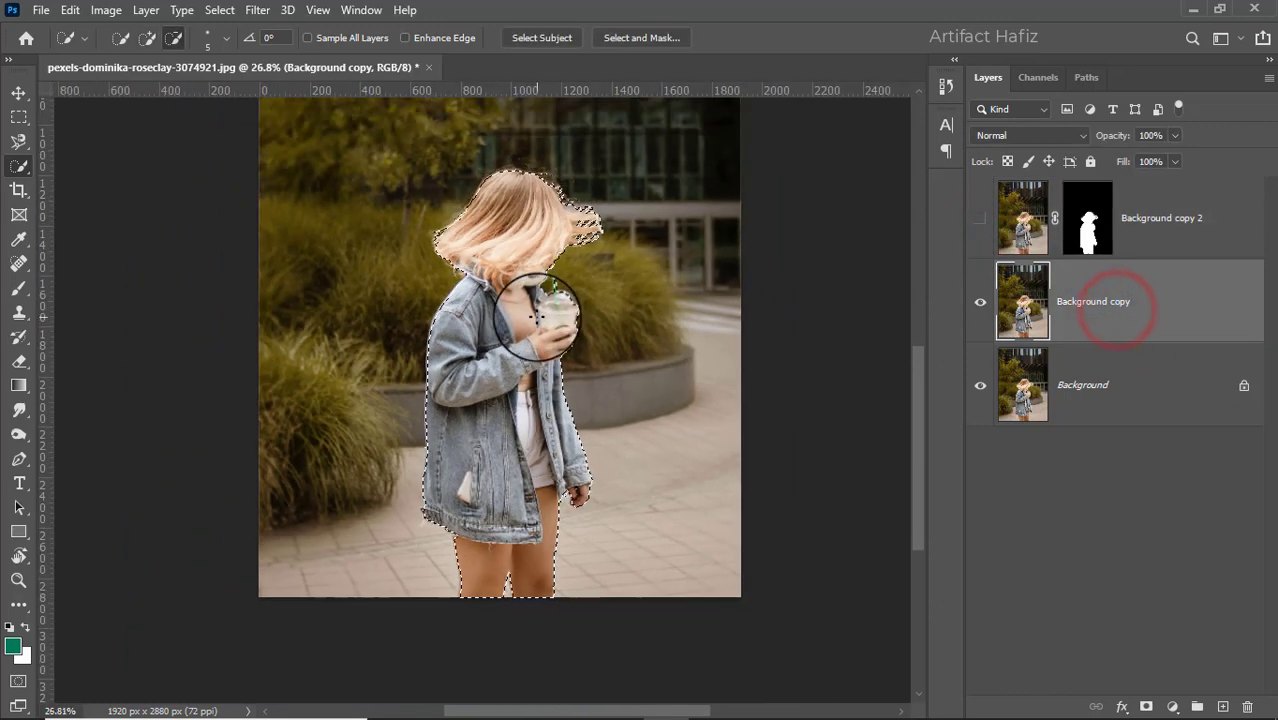
{"action": "scroll", "coordinate": [530, 312], "scroll_direction": "down", "scroll_amount": 1}
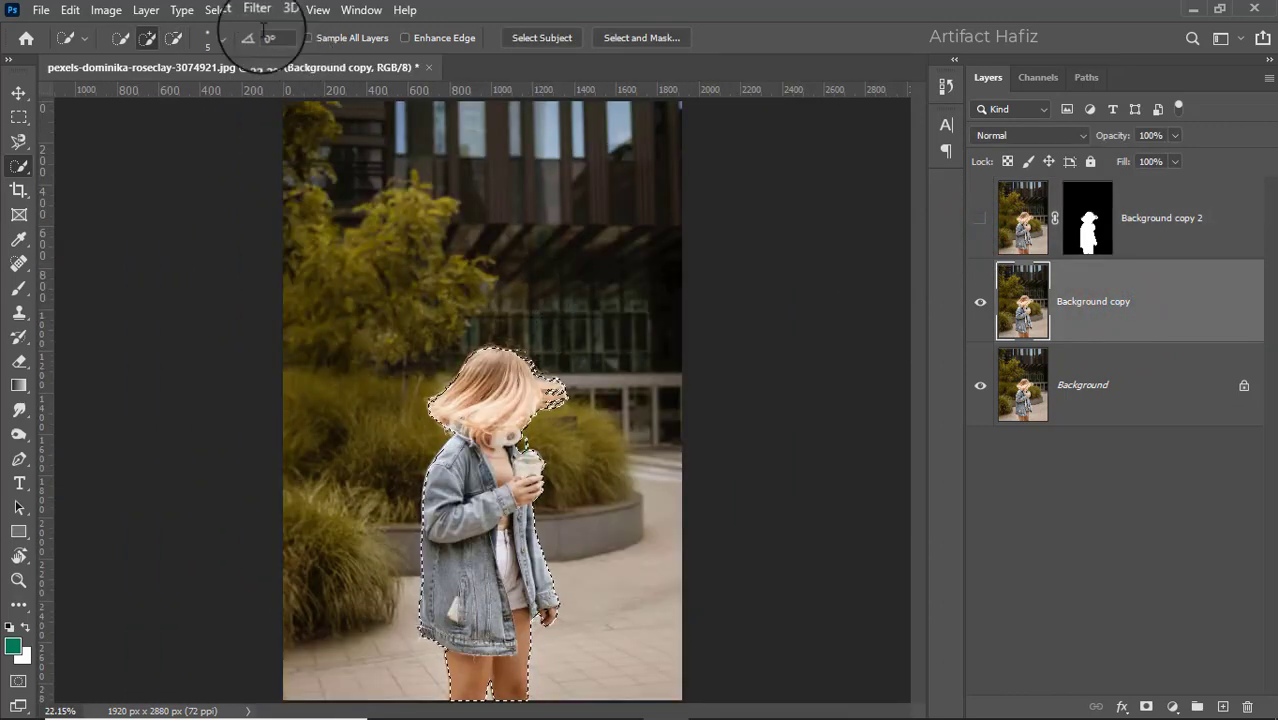
Expand the selection around the woman by 14 pixels.
{"action": "left_click", "coordinate": [220, 10]}
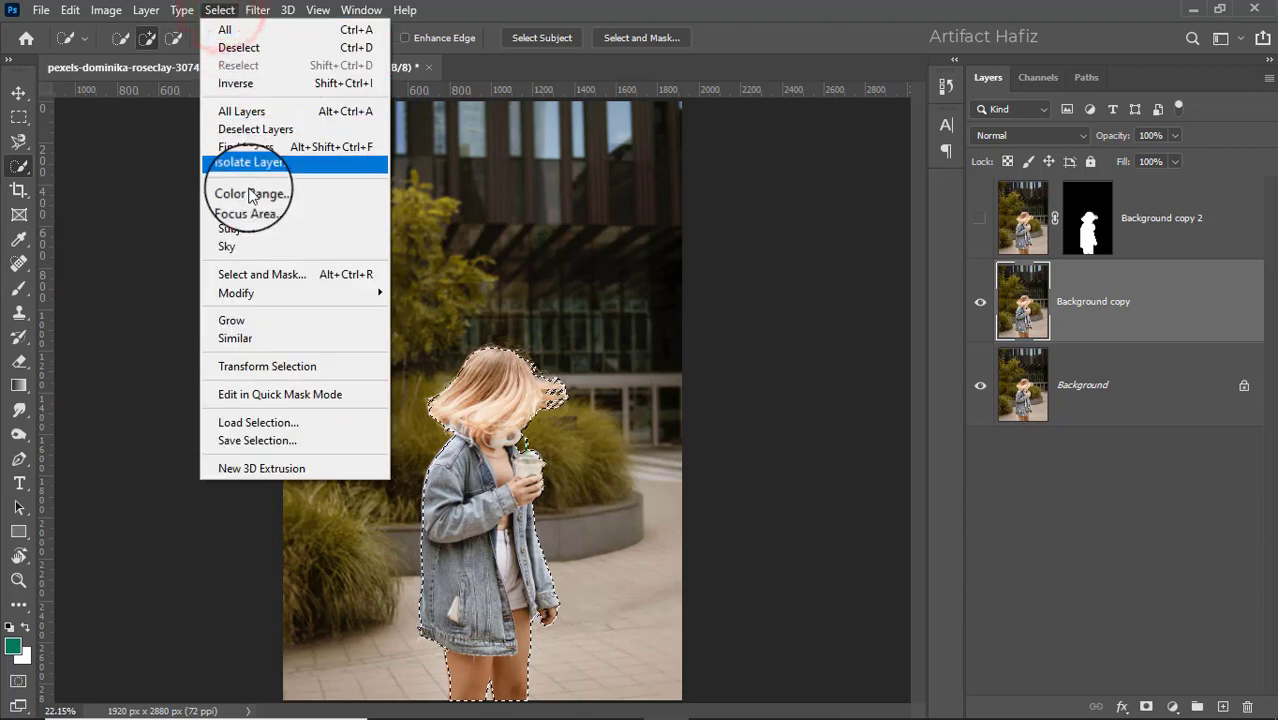
{"action": "mouse_move", "coordinate": [334, 292]}
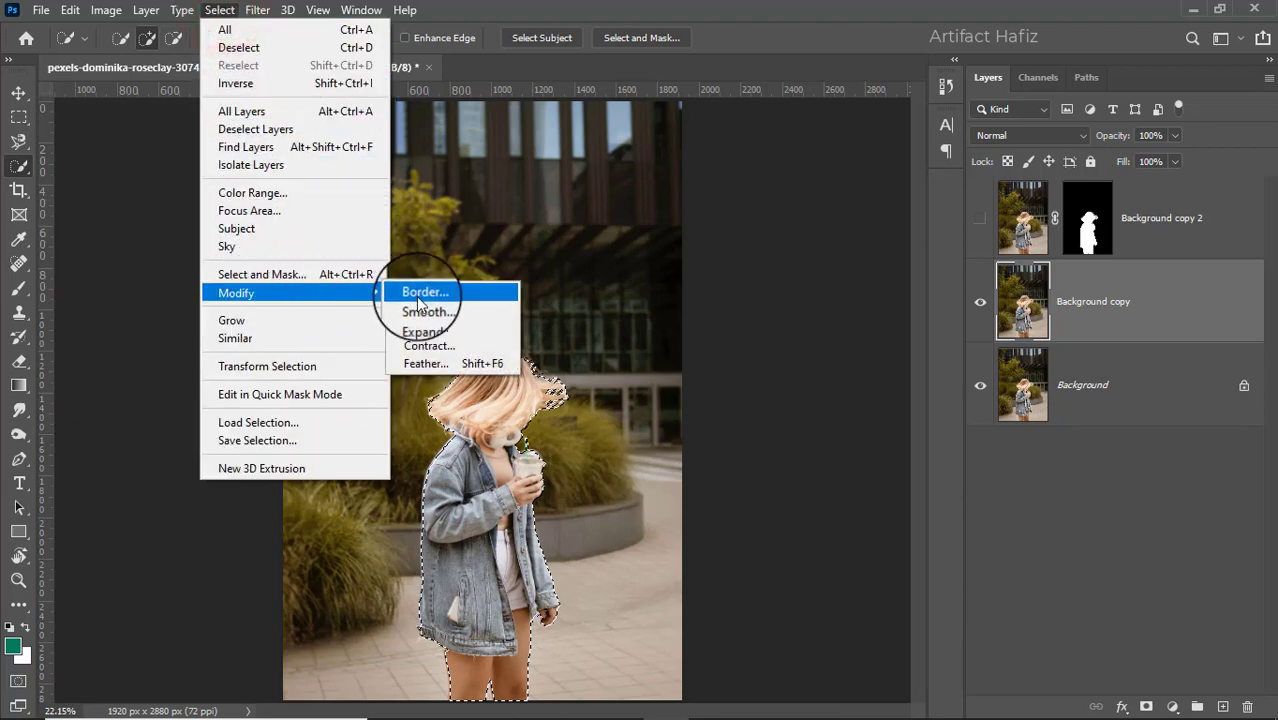
{"action": "left_click", "coordinate": [425, 331]}
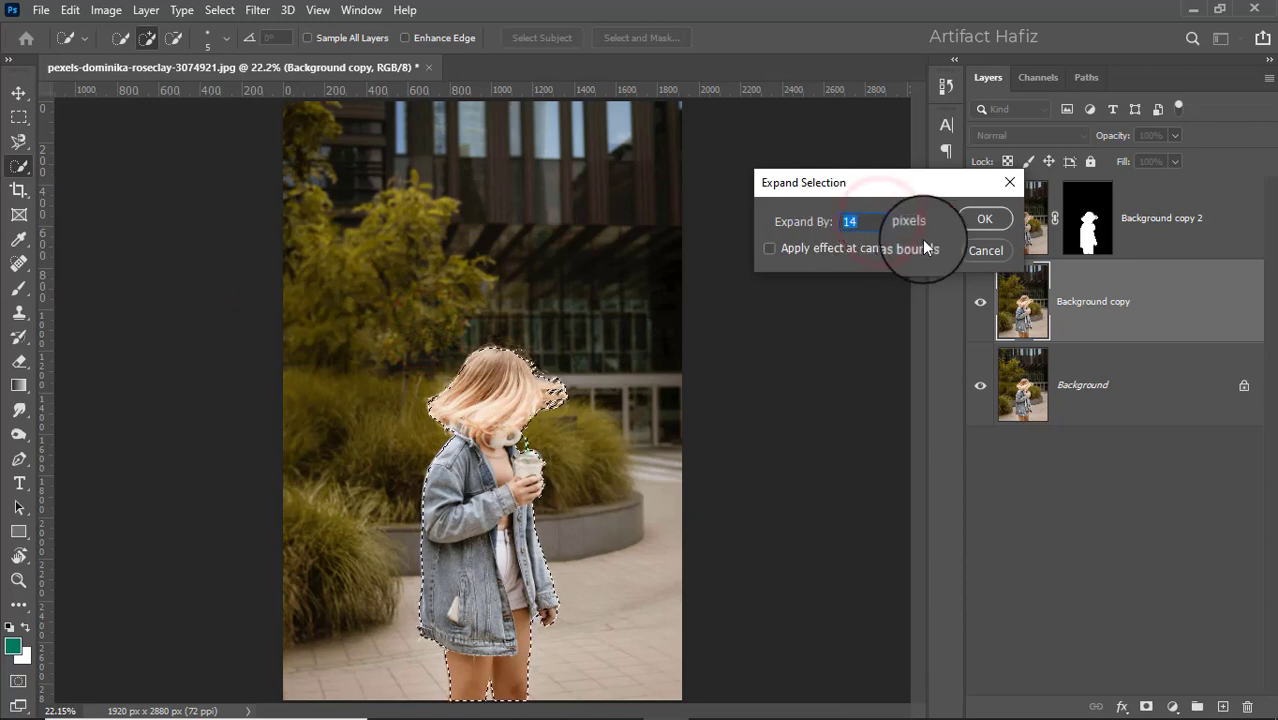
{"action": "left_click", "coordinate": [984, 218]}
{"action": "left_click", "coordinate": [980, 218]}
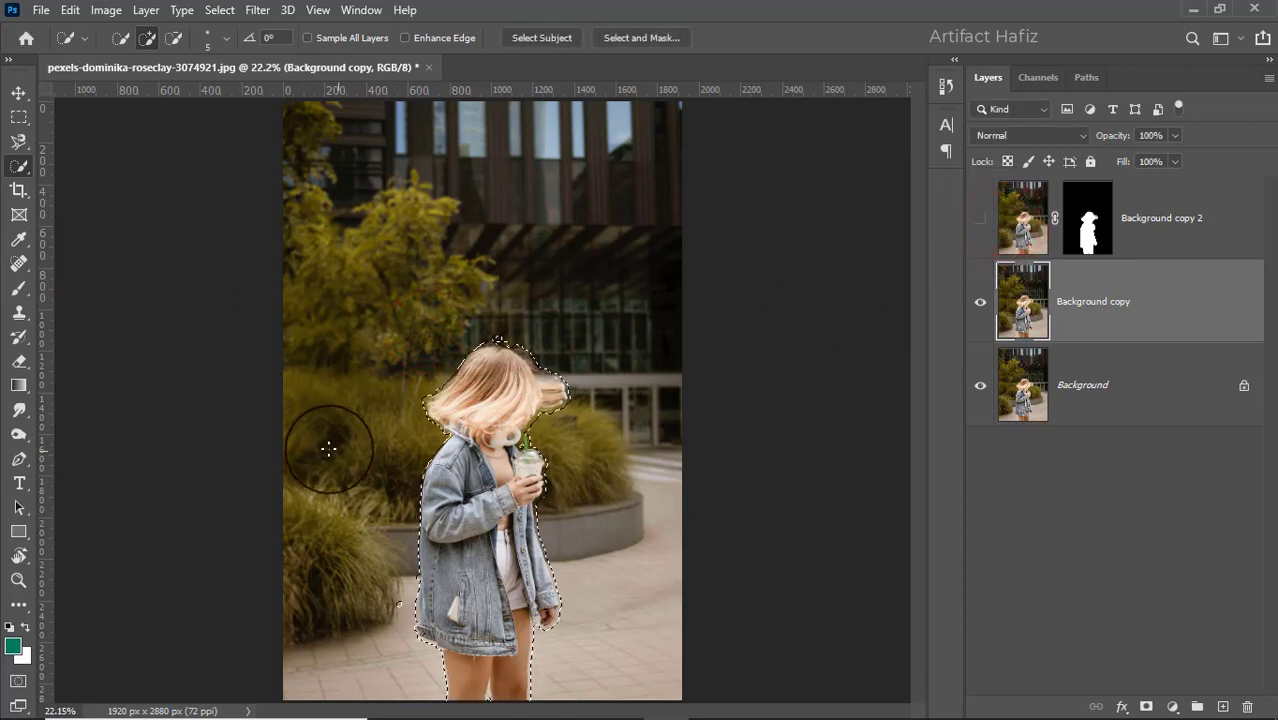
Remove the woman from Background copy with a Content-Aware fill at 100% opacity and deselect.
{"action": "left_click", "coordinate": [70, 10]}
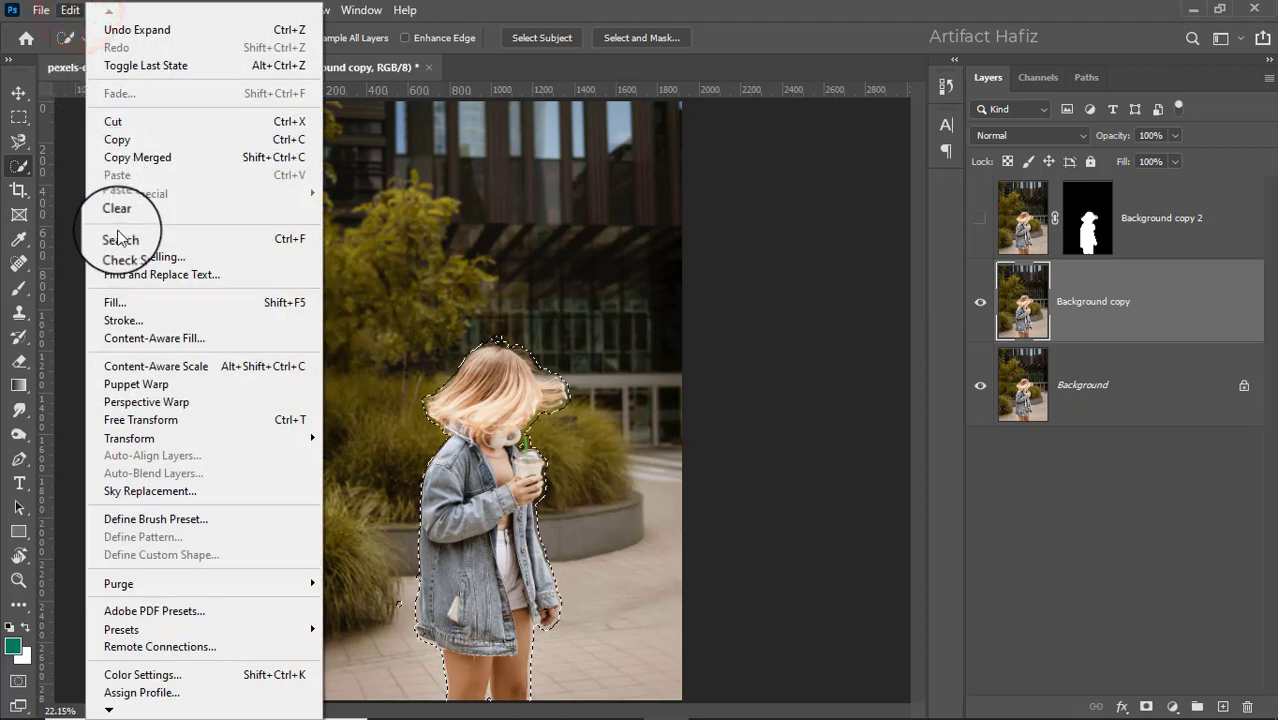
{"action": "left_click", "coordinate": [114, 301]}
{"action": "left_click", "coordinate": [892, 364]}
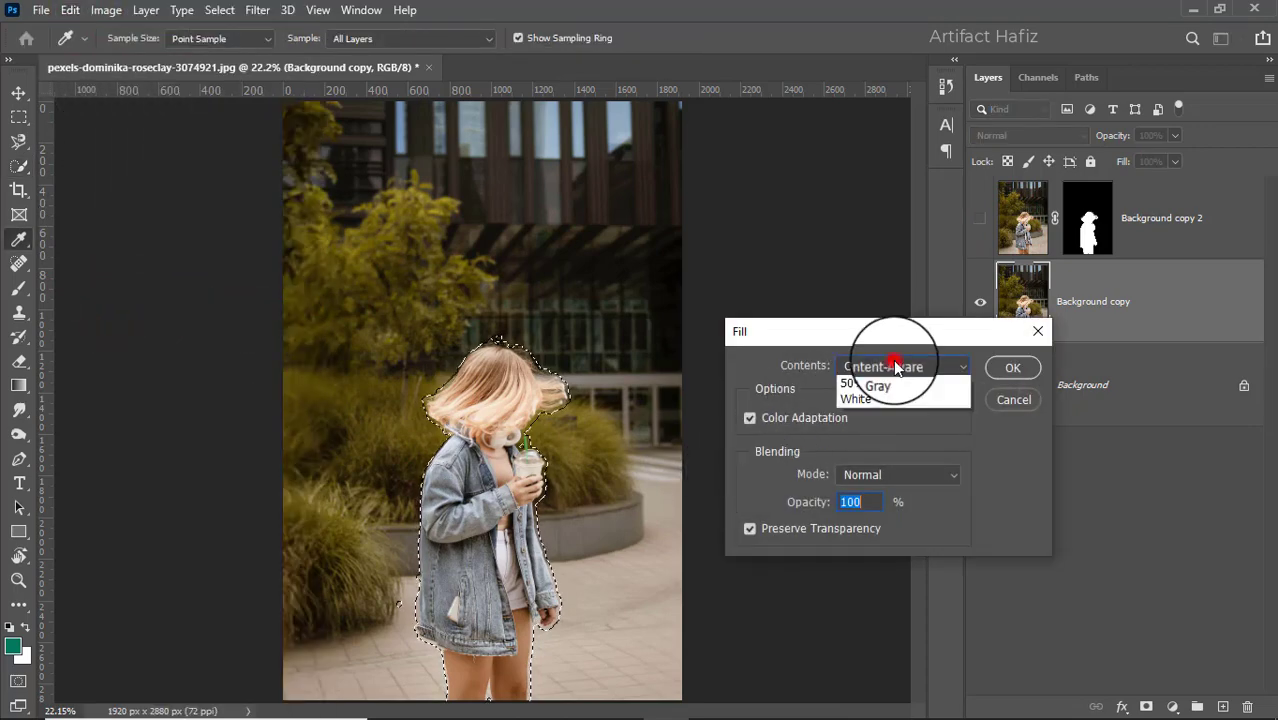
{"action": "left_click", "coordinate": [897, 447]}
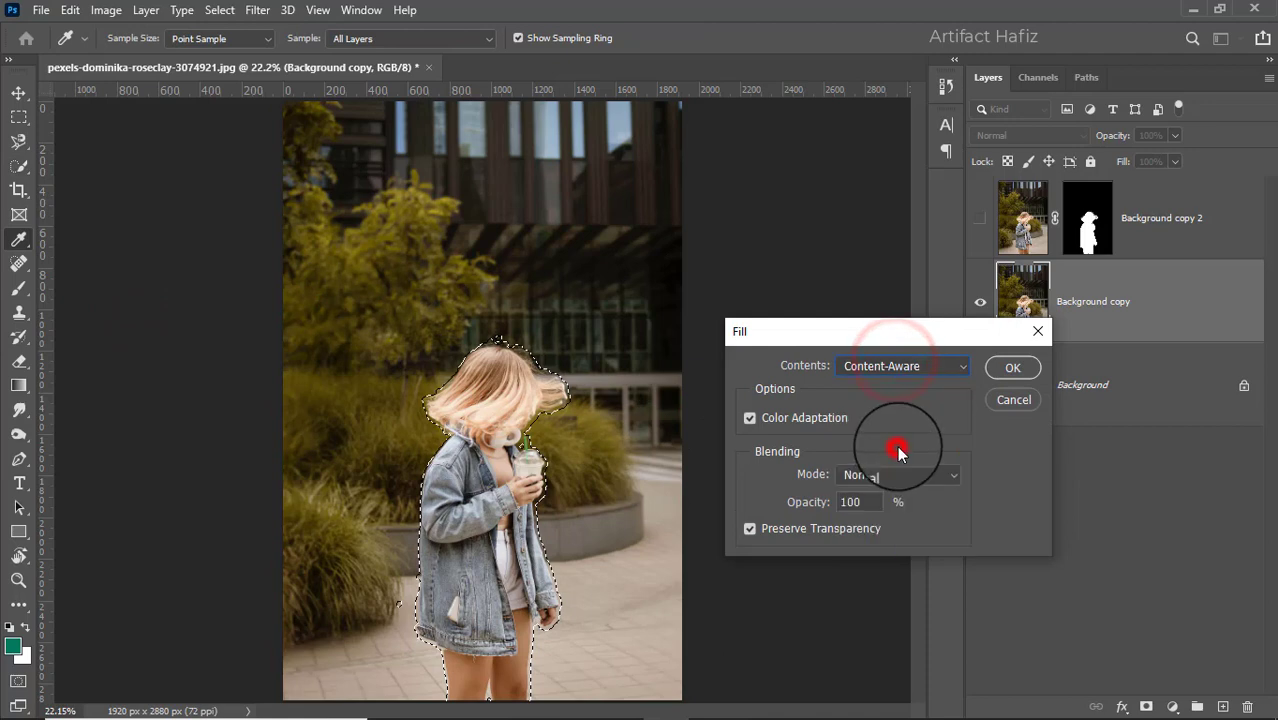
{"action": "left_click", "coordinate": [1000, 377]}
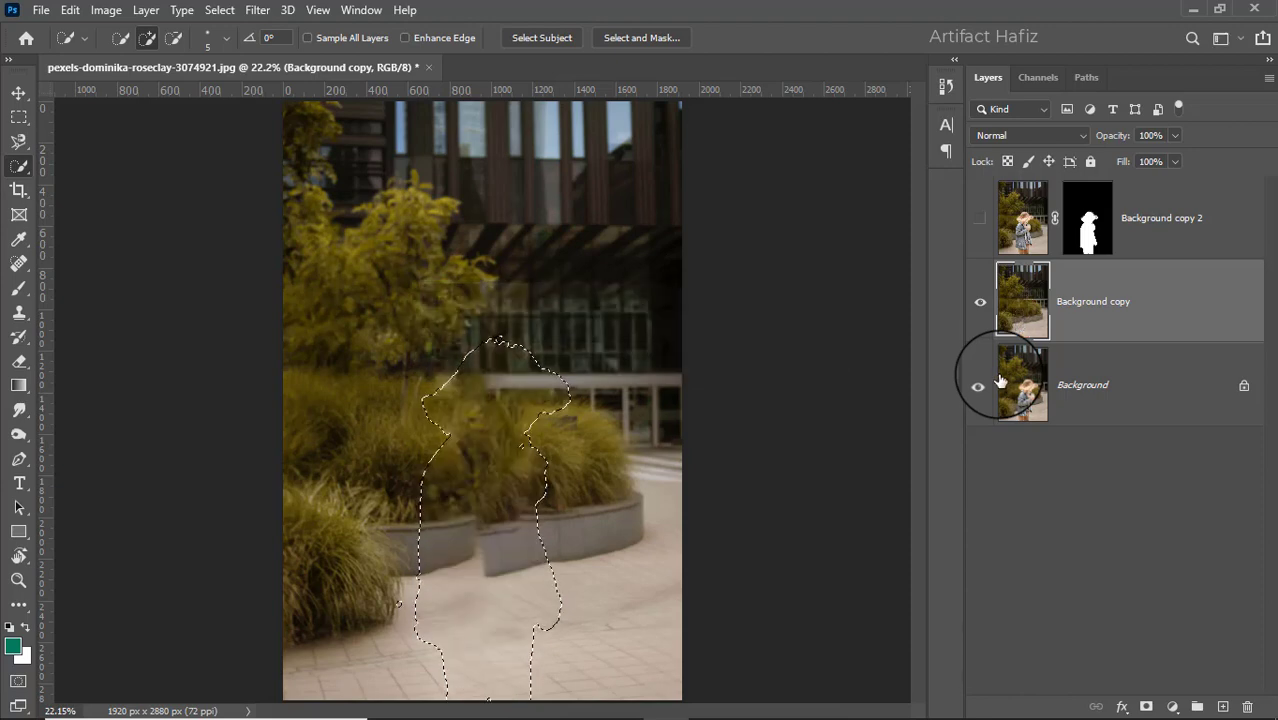
{"action": "left_click", "coordinate": [222, 12]}
{"action": "left_click", "coordinate": [237, 45]}
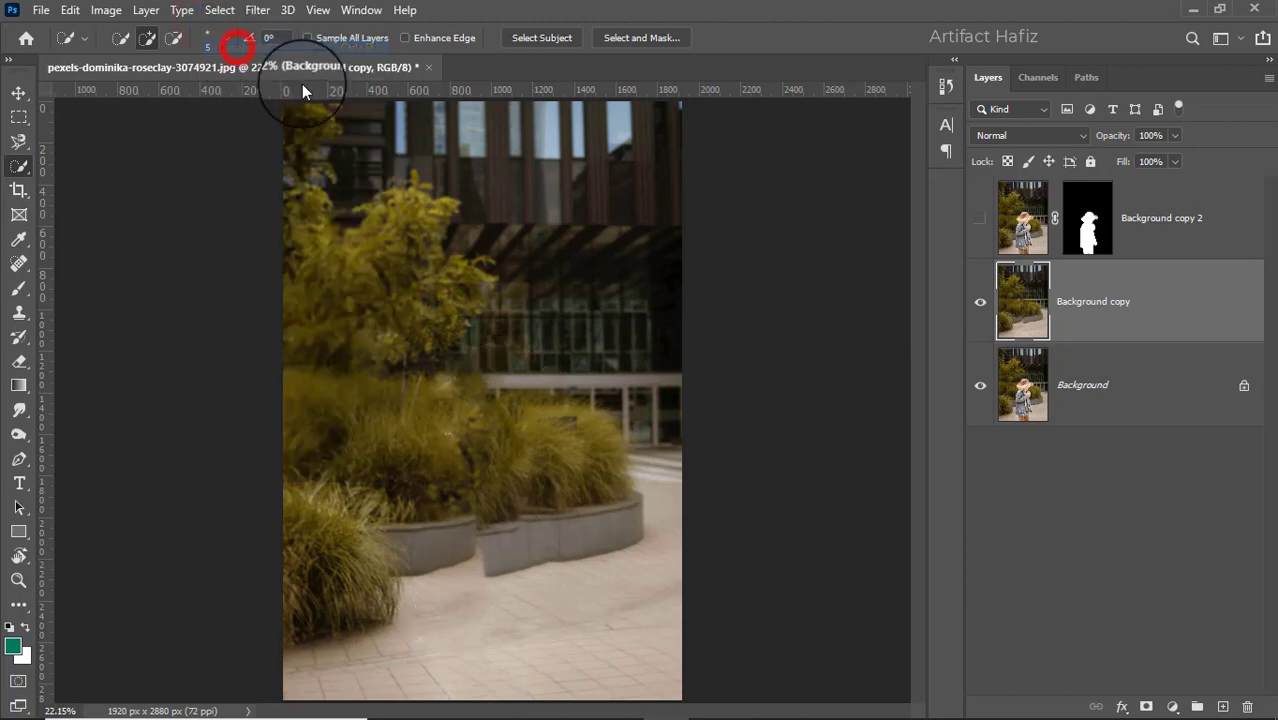
Compare the image with and without the cut-out woman, leaving the Background copy 2 layer shown.
{"action": "left_click", "coordinate": [981, 222]}
{"action": "left_click", "coordinate": [981, 222]}
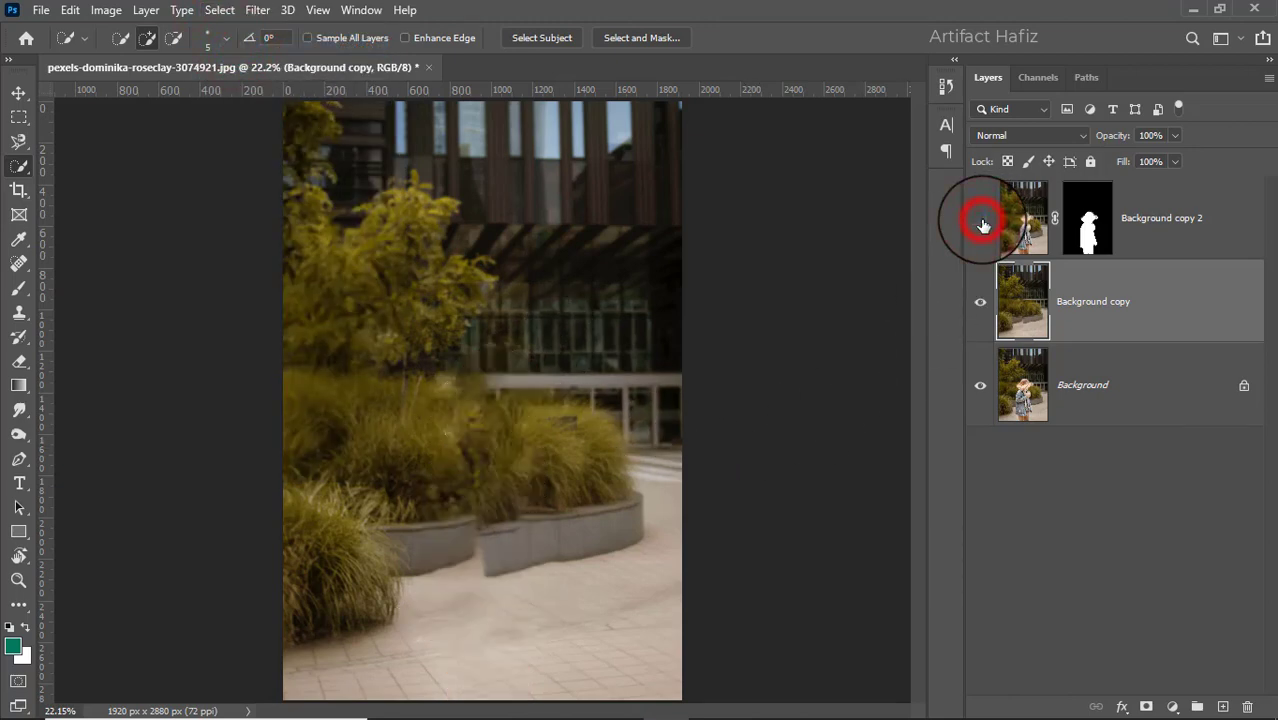
{"action": "left_click", "coordinate": [981, 222]}
Convert the Background copy layer for smart filters.
{"action": "left_click", "coordinate": [1115, 300]}
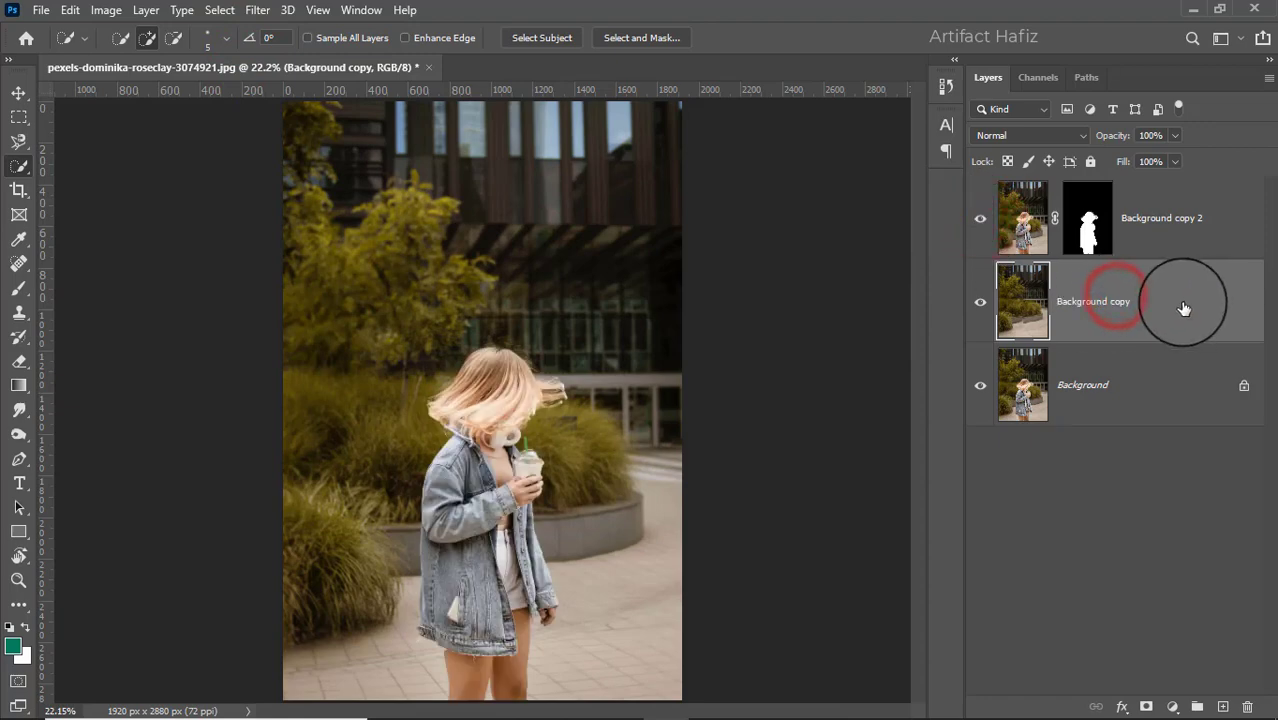
{"action": "left_click", "coordinate": [247, 12]}
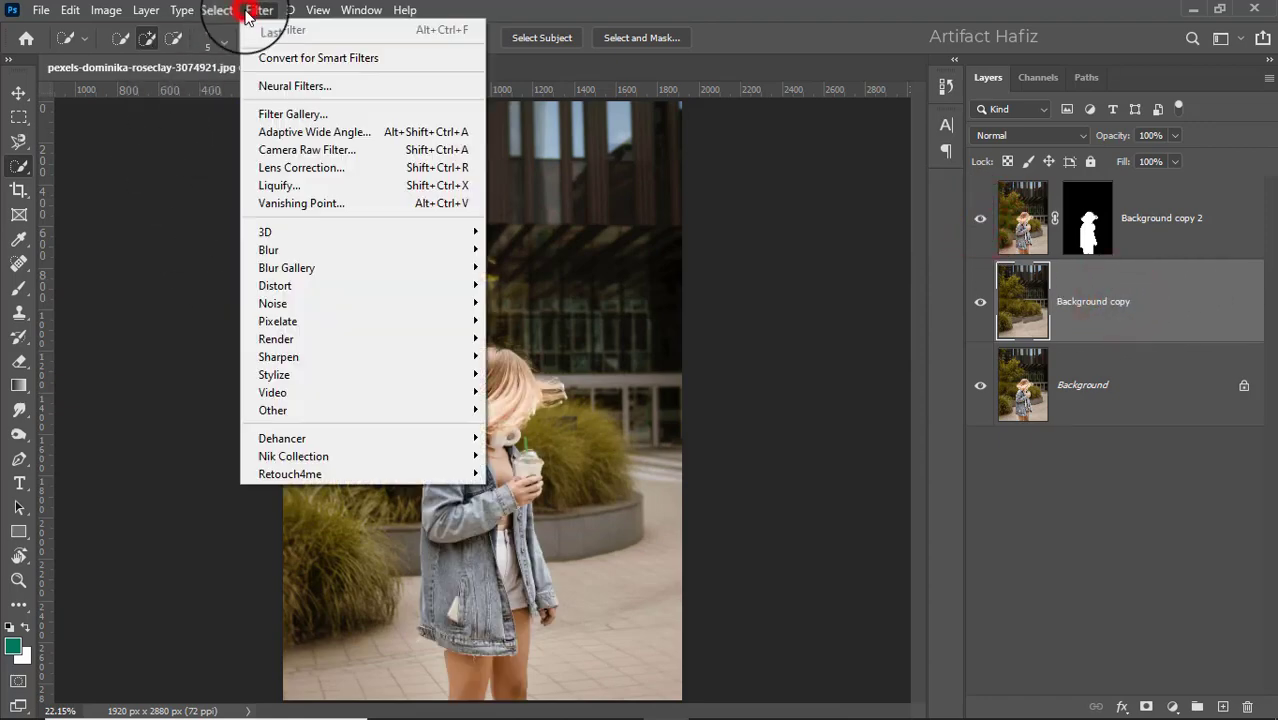
{"action": "left_click", "coordinate": [266, 58]}
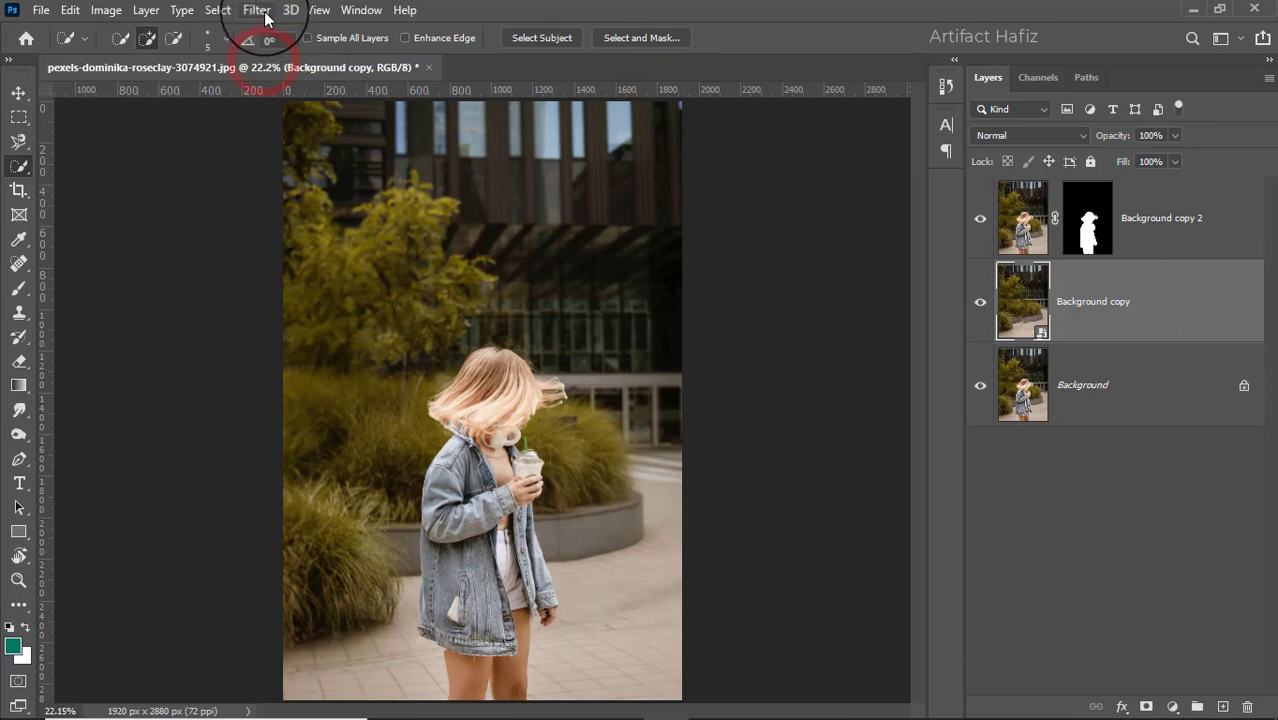
Start a Tilt-Shift blur on the Background copy layer and set the blur amount to 99 px.
{"action": "left_click", "coordinate": [257, 10]}
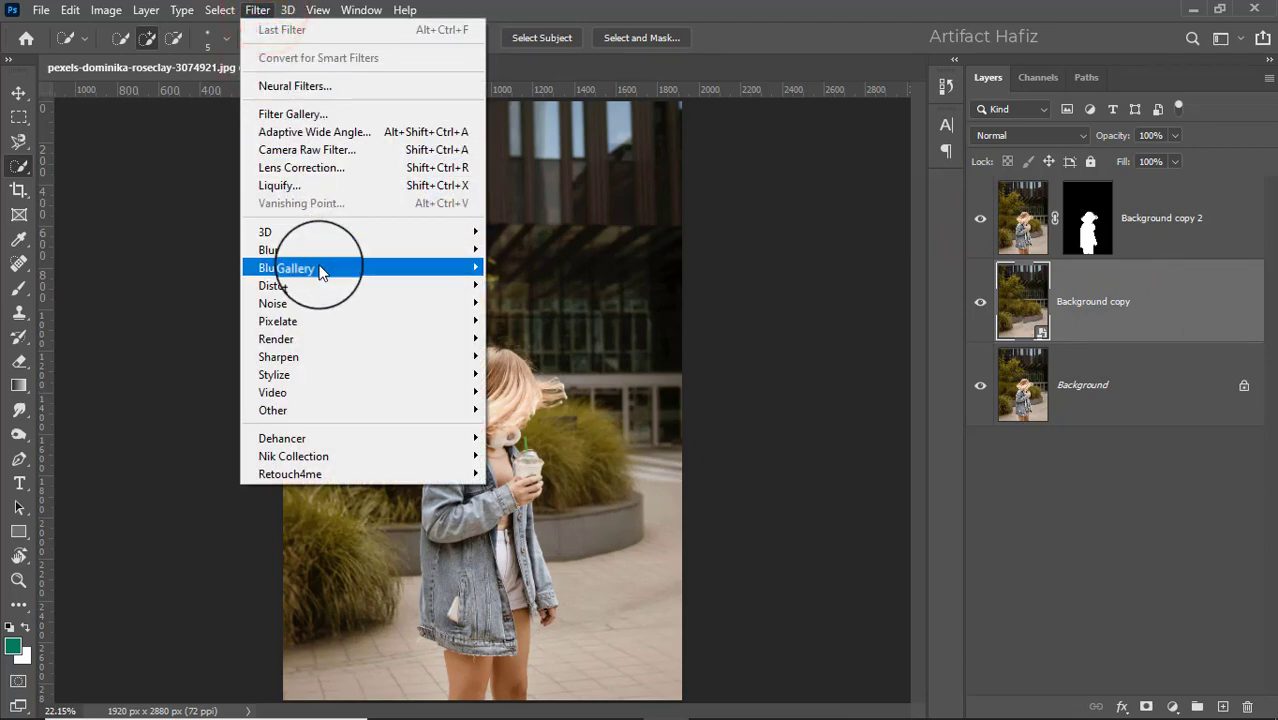
{"action": "mouse_move", "coordinate": [470, 274]}
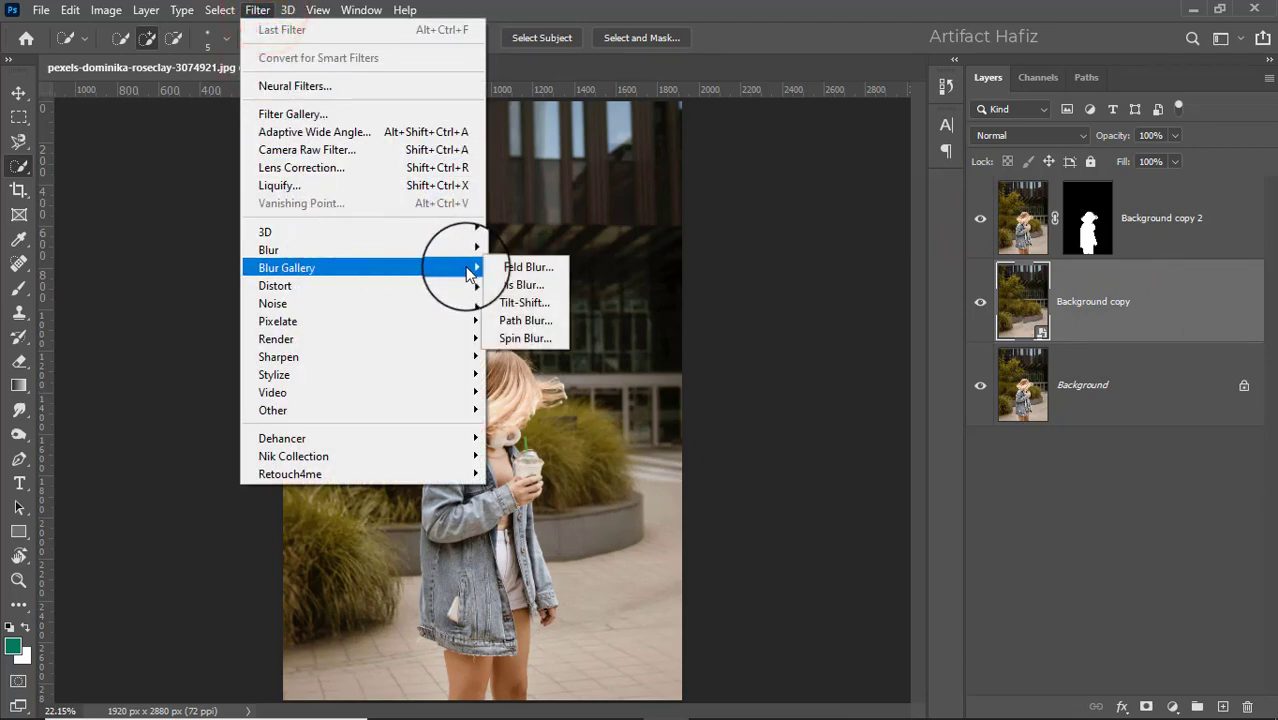
{"action": "left_click", "coordinate": [522, 301]}
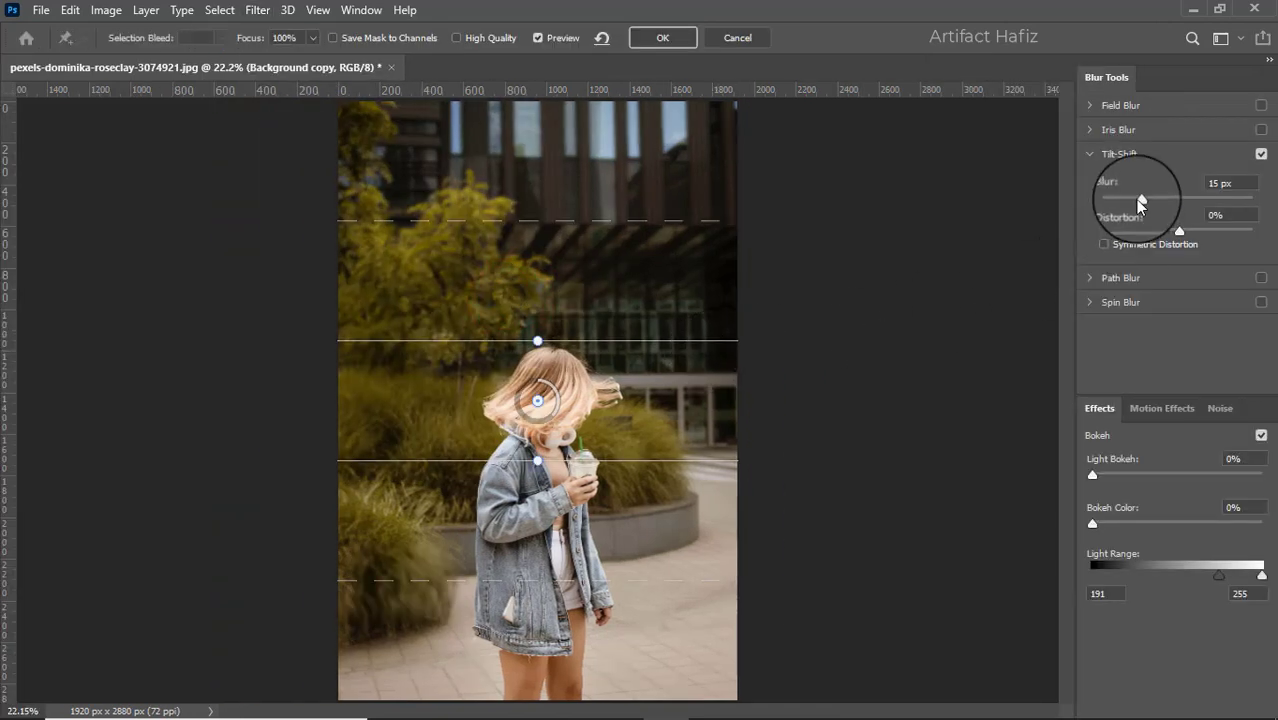
{"action": "left_click_drag", "start_coordinate": [1138, 200], "coordinate": [1180, 204]}
Move the tilt-shift focus centre to just below the photo's lower edge and extend the upper blur transition to above the woman's head.
{"action": "left_click", "coordinate": [537, 402]}
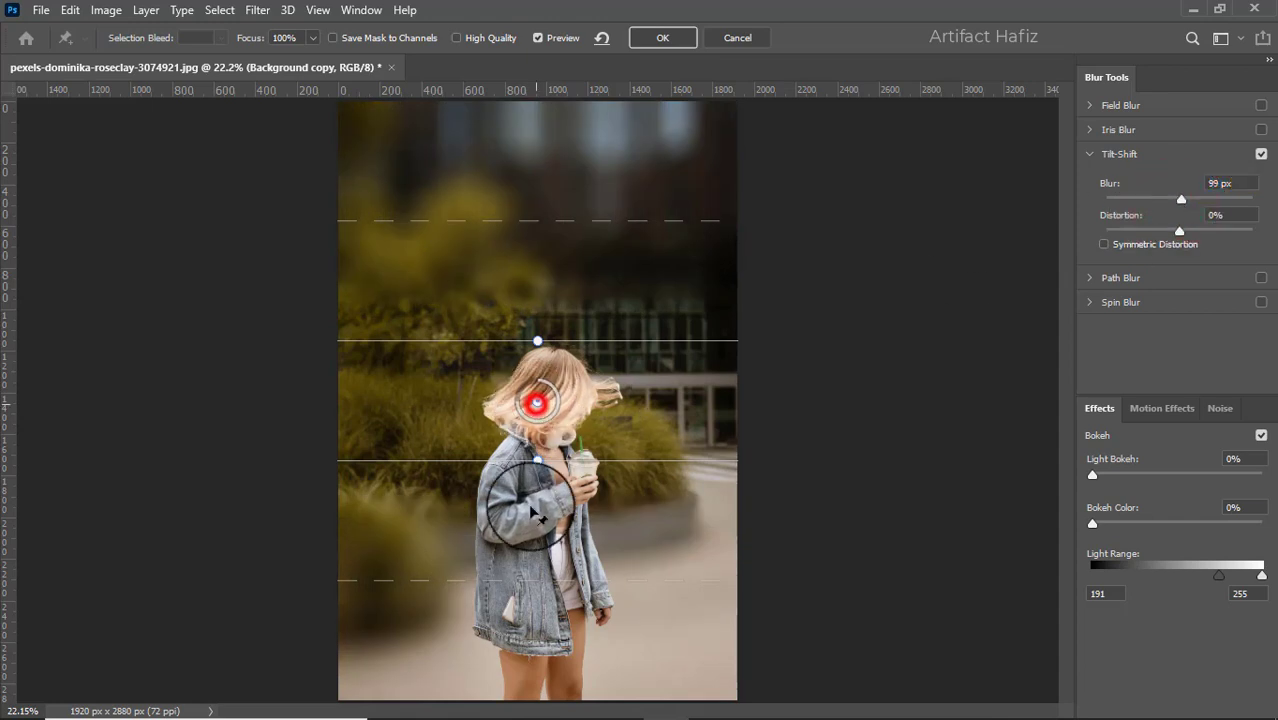
{"action": "left_click_drag", "start_coordinate": [531, 507], "coordinate": [529, 705]}
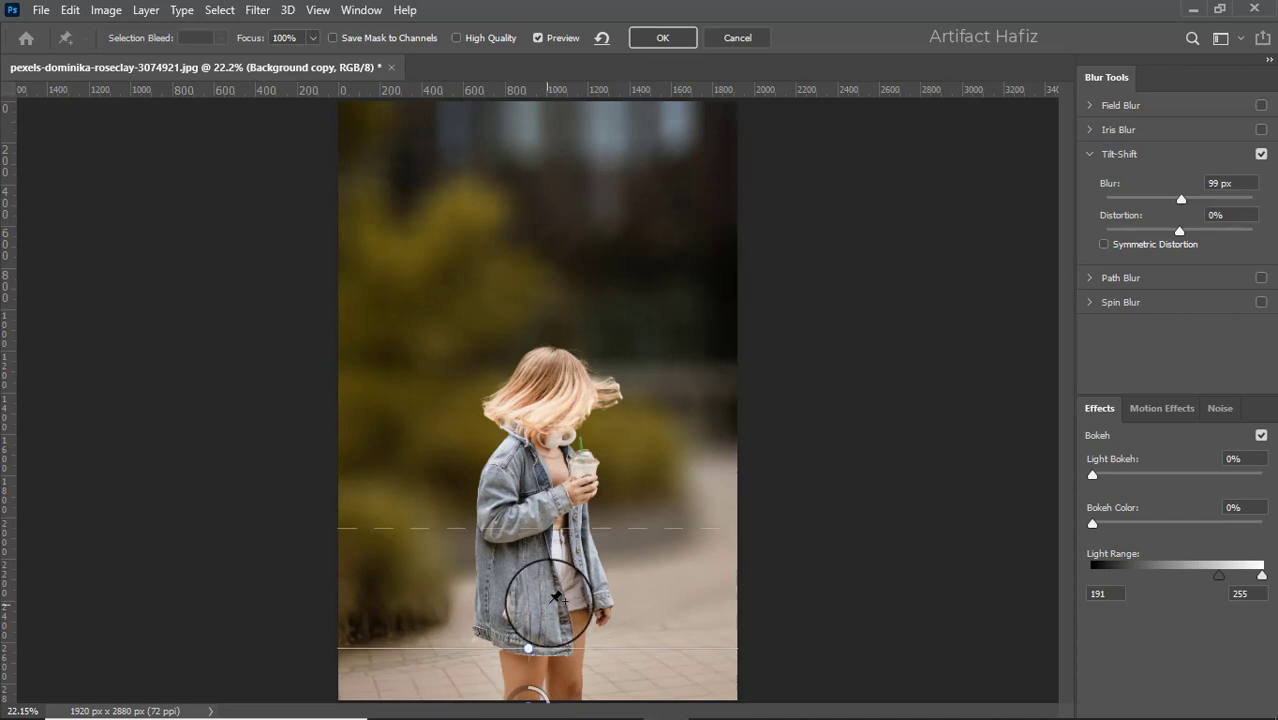
{"action": "scroll", "coordinate": [555, 555], "scroll_direction": "down", "scroll_amount": 3}
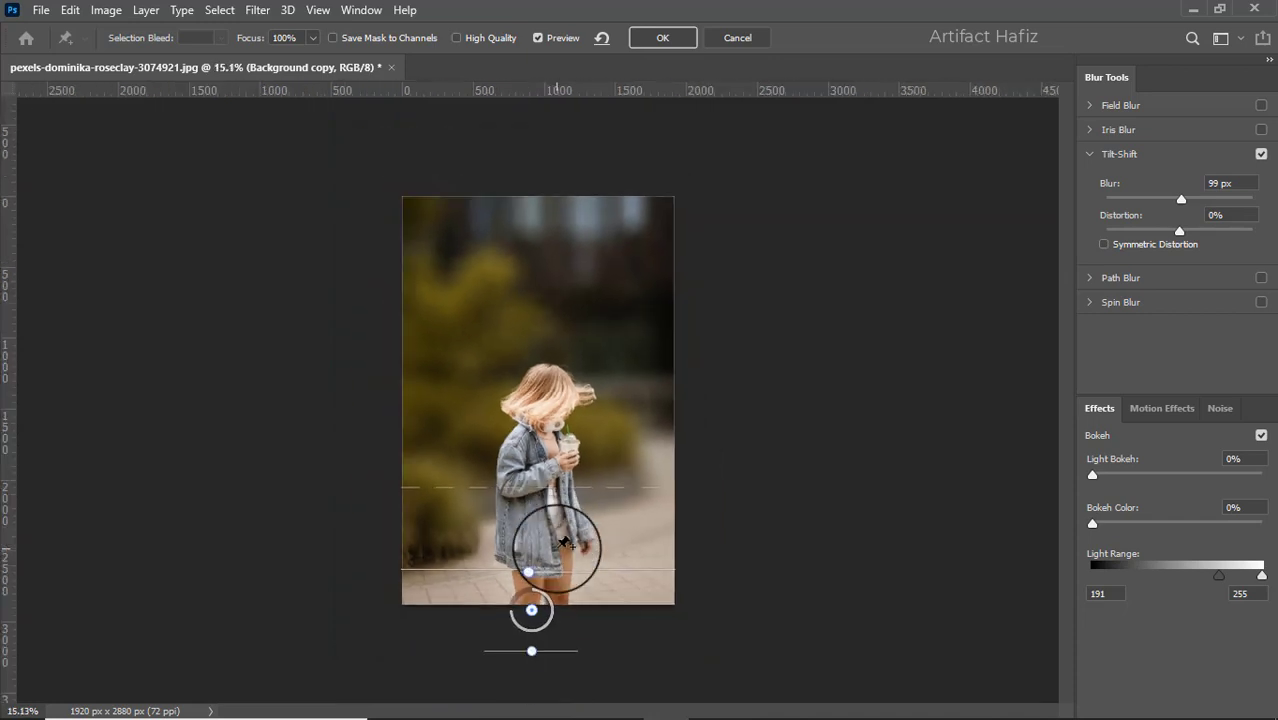
{"action": "left_click_drag", "start_coordinate": [531, 593], "coordinate": [529, 660]}
{"action": "left_click_drag", "start_coordinate": [560, 530], "coordinate": [571, 395]}
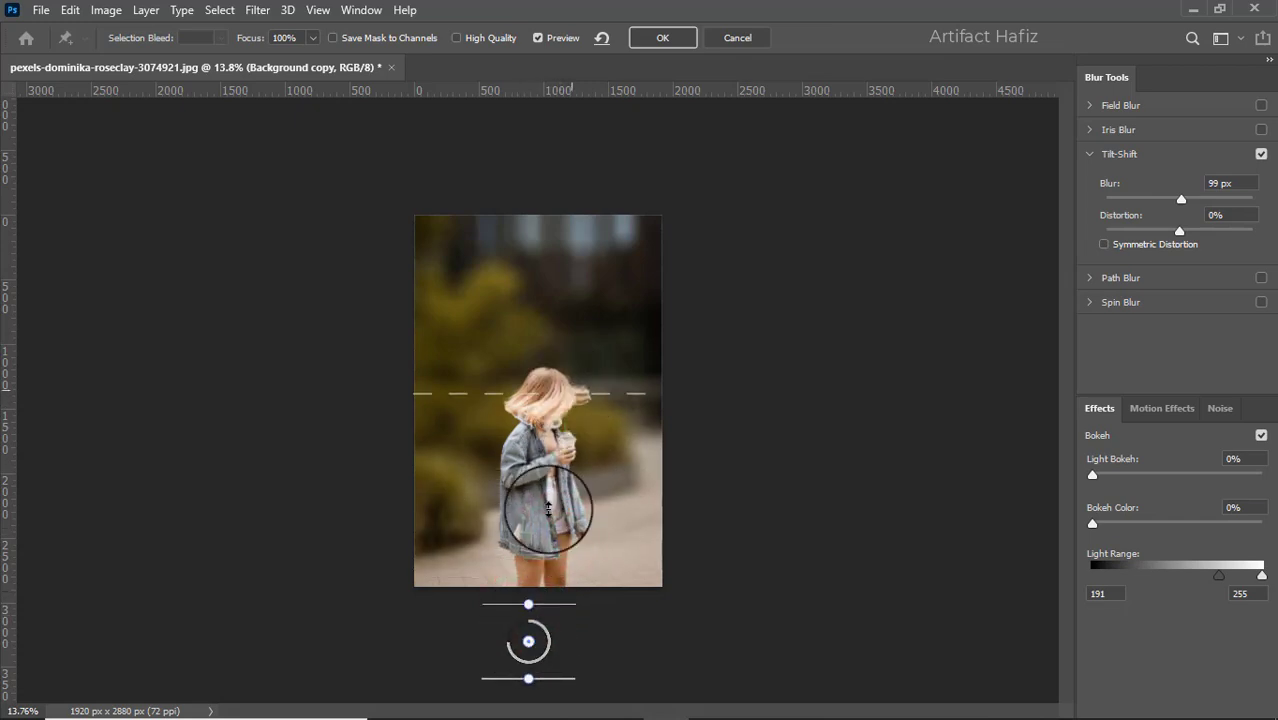
{"action": "left_click_drag", "start_coordinate": [529, 642], "coordinate": [530, 594]}
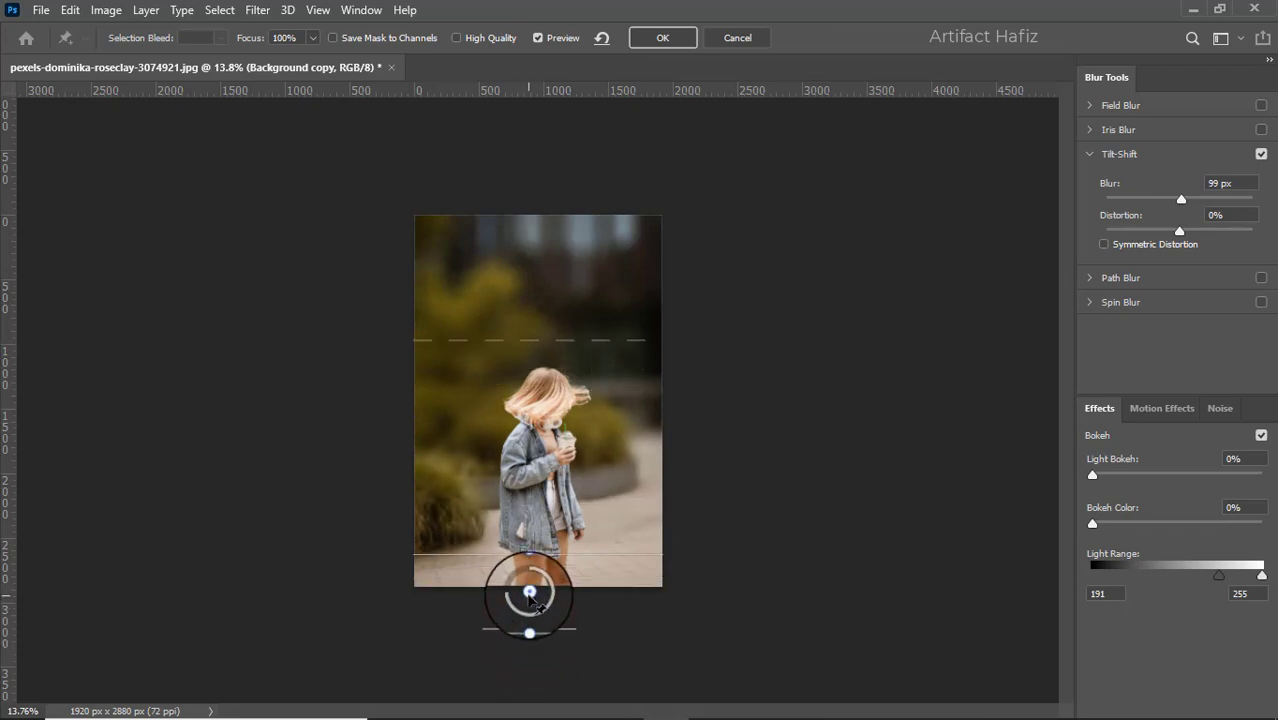
Raise the upper blur transition line slightly higher above the woman's head and apply the Tilt-Shift filter.
{"action": "scroll", "coordinate": [515, 522], "scroll_direction": "up", "scroll_amount": 3}
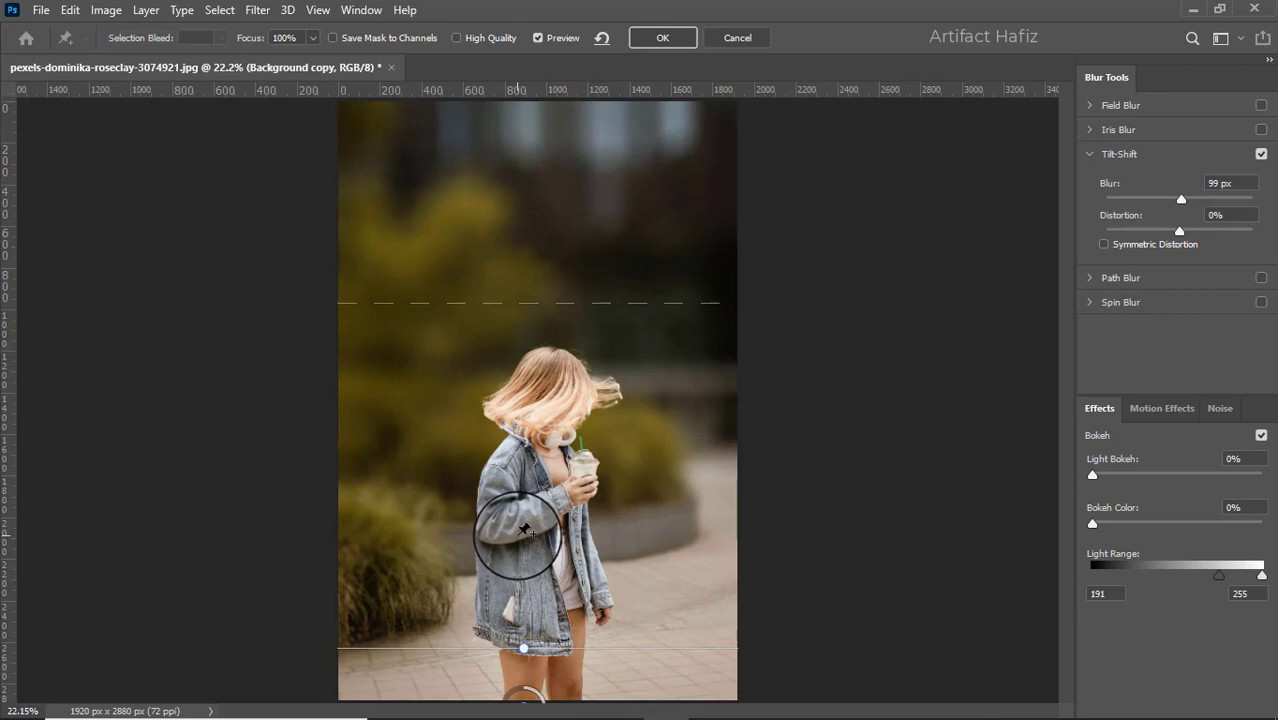
{"action": "scroll", "coordinate": [525, 530], "scroll_direction": "up", "scroll_amount": 1}
{"action": "left_click", "coordinate": [549, 254]}
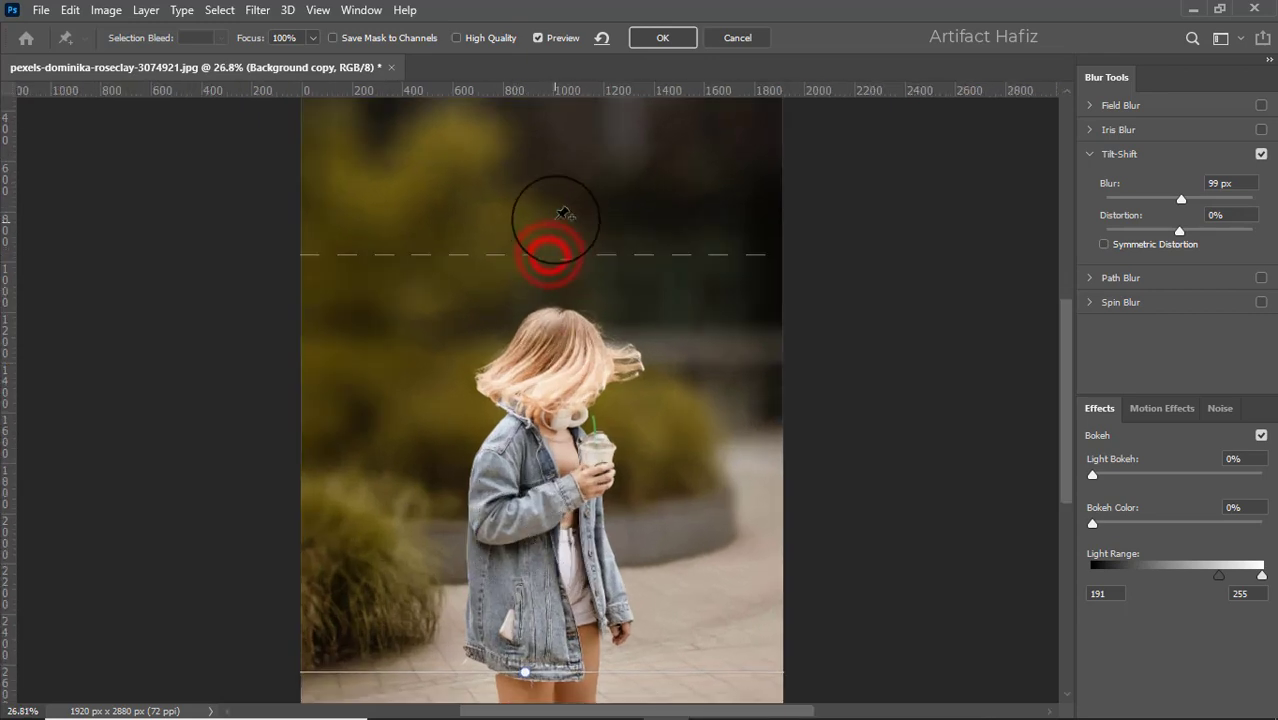
{"action": "left_click", "coordinate": [554, 255]}
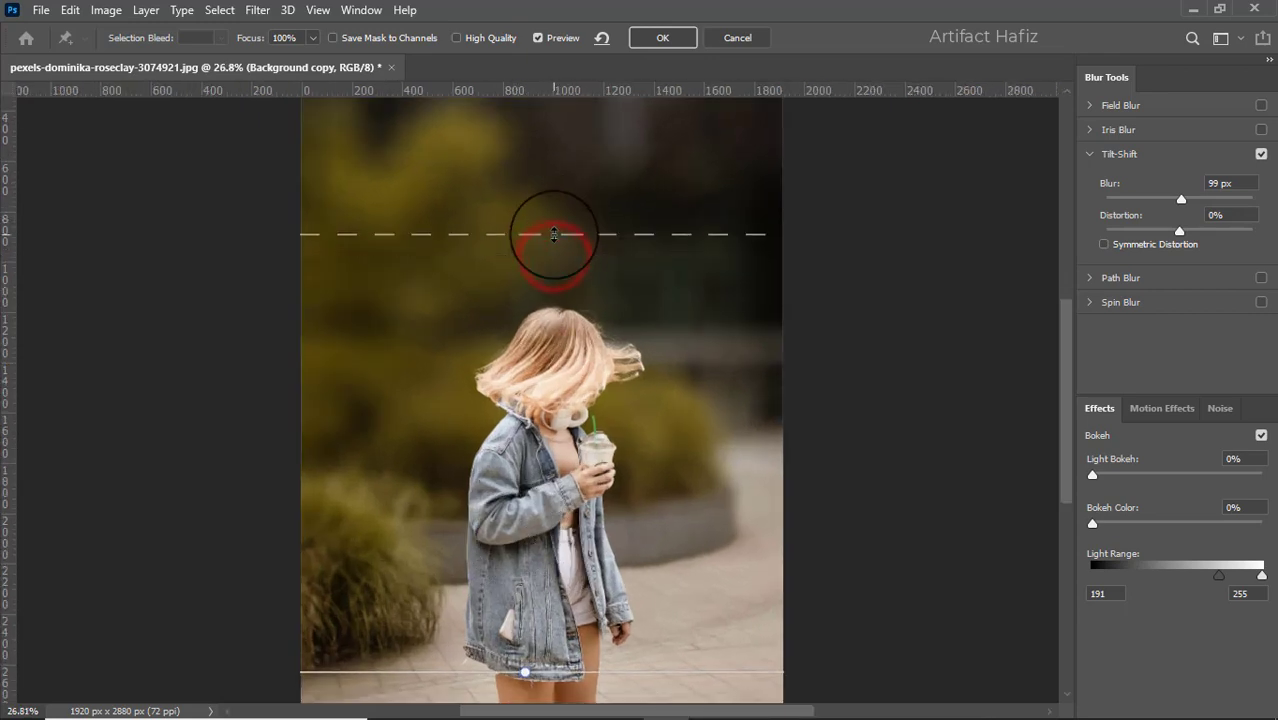
{"action": "scroll", "coordinate": [597, 510], "scroll_direction": "down", "scroll_amount": 3}
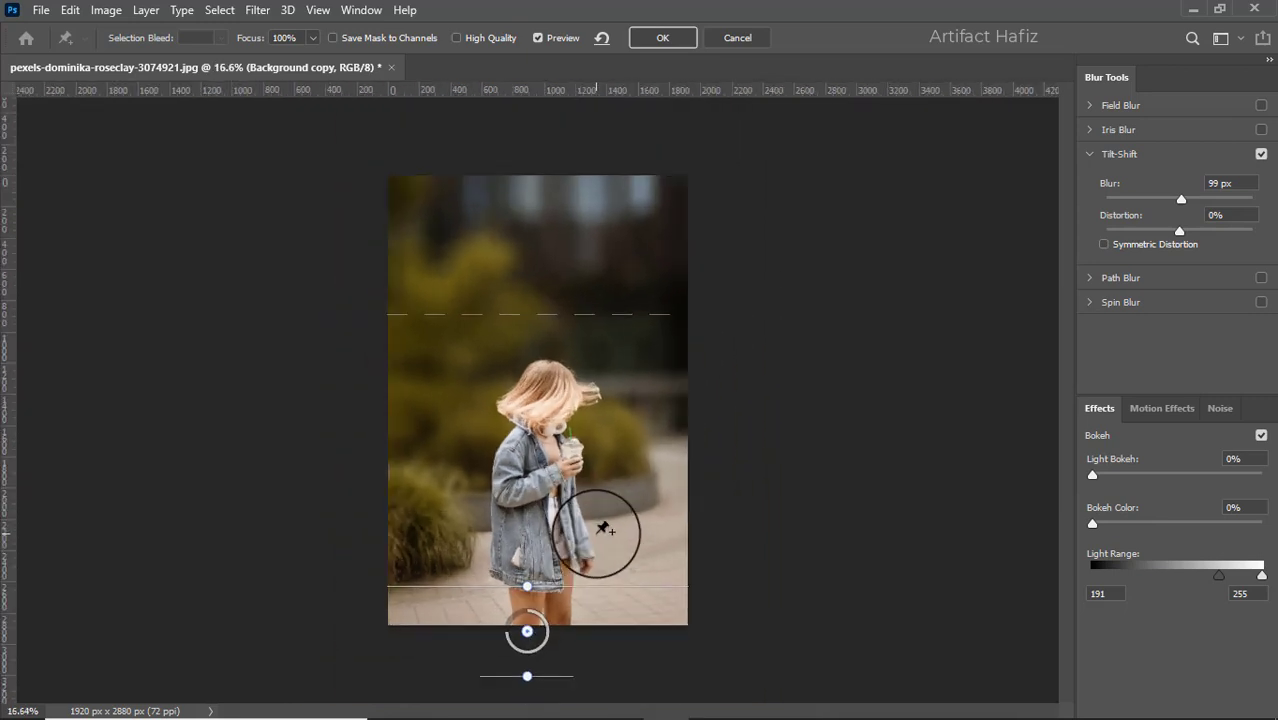
{"action": "scroll", "coordinate": [604, 528], "scroll_direction": "up", "scroll_amount": 1}
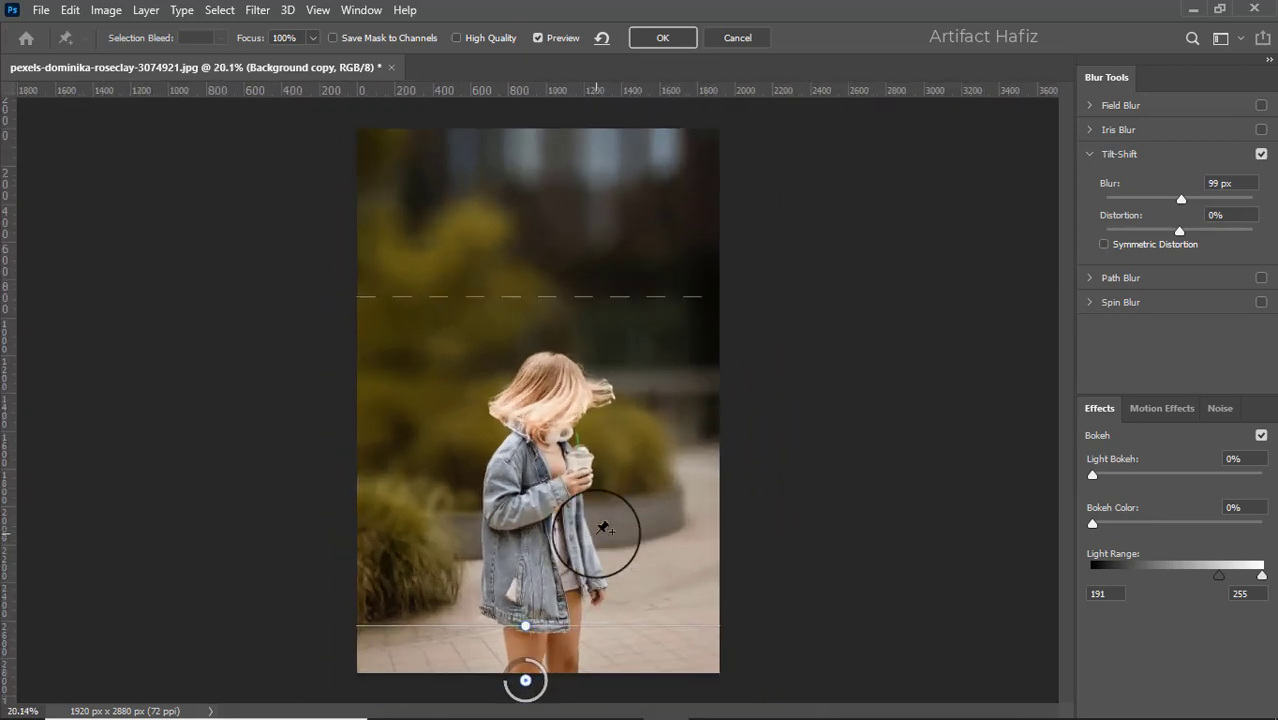
{"action": "left_click", "coordinate": [655, 38]}
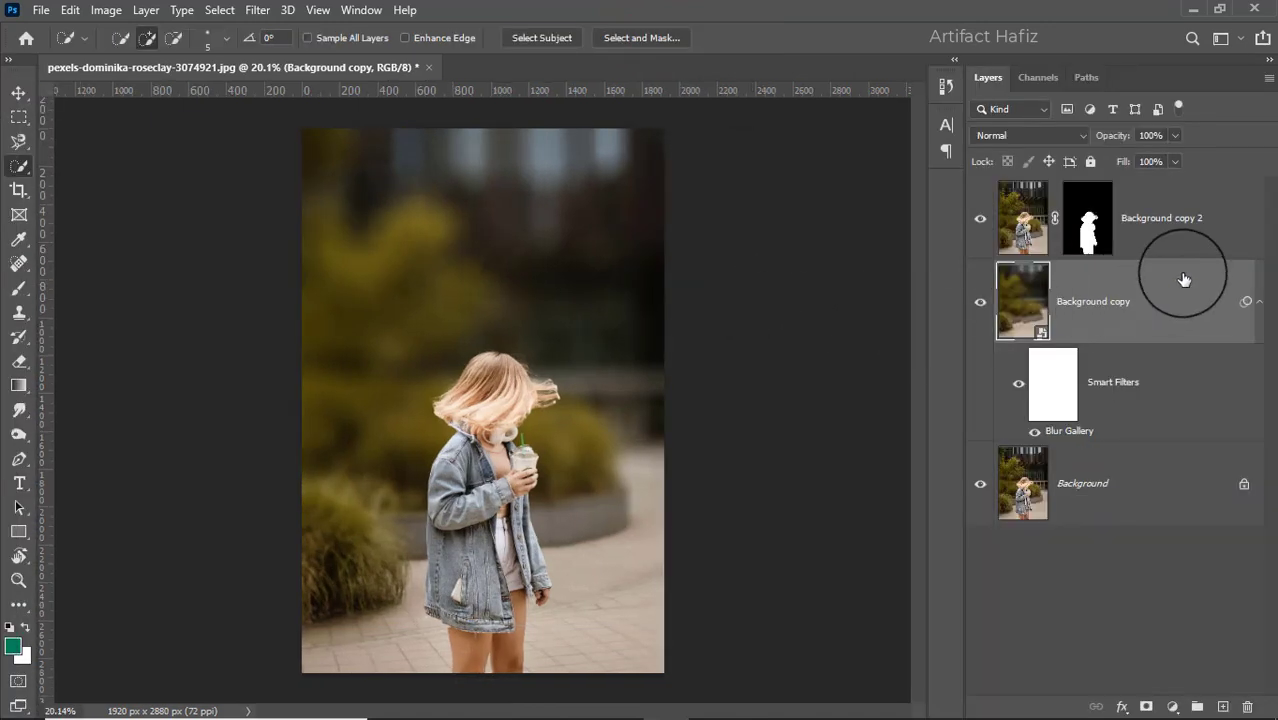
Add a Curves adjustment layer above Background copy 2, anchoring the shadows and slightly lifting the highlights of the RGB curve.
{"action": "left_click", "coordinate": [1168, 215]}
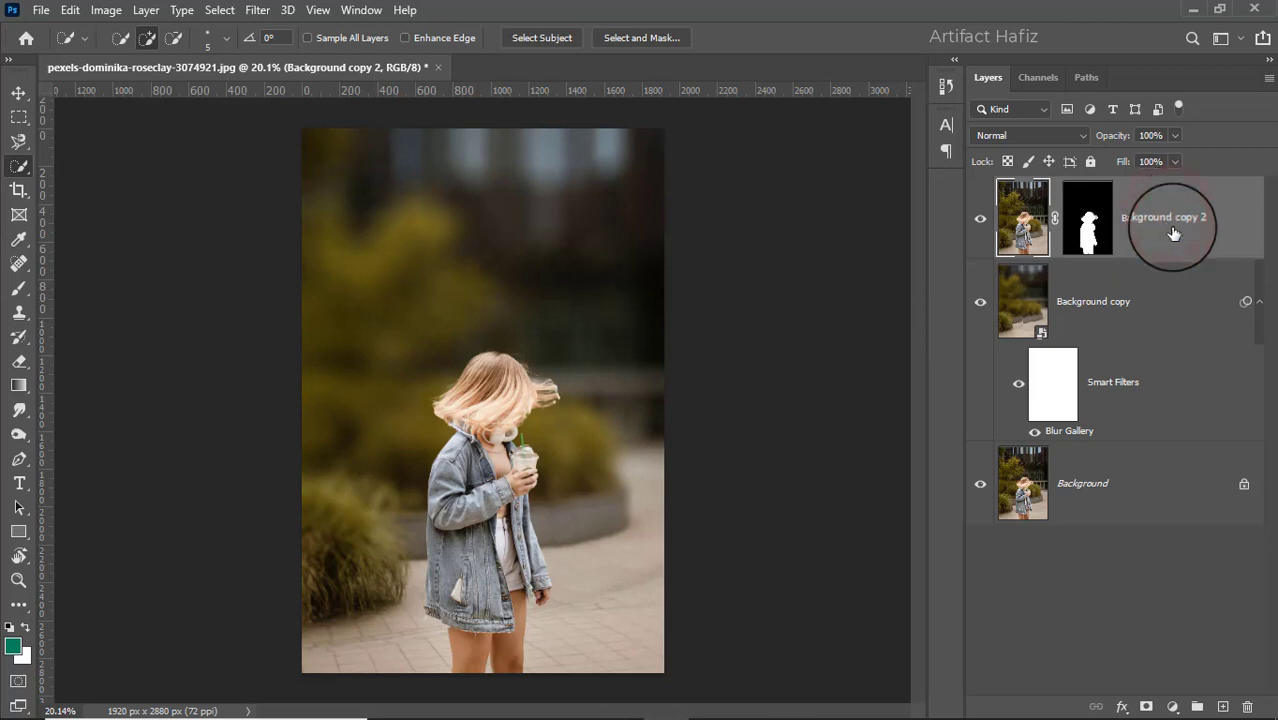
{"action": "left_click", "coordinate": [1171, 706]}
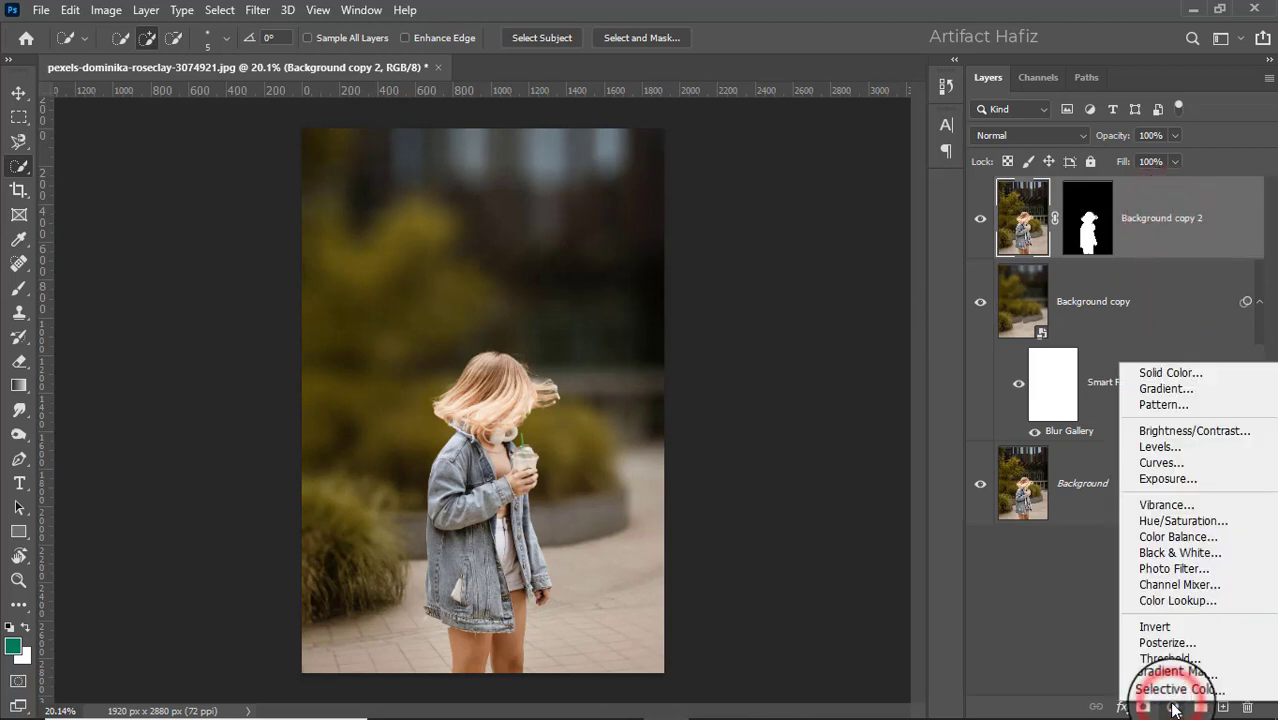
{"action": "left_click", "coordinate": [1161, 465]}
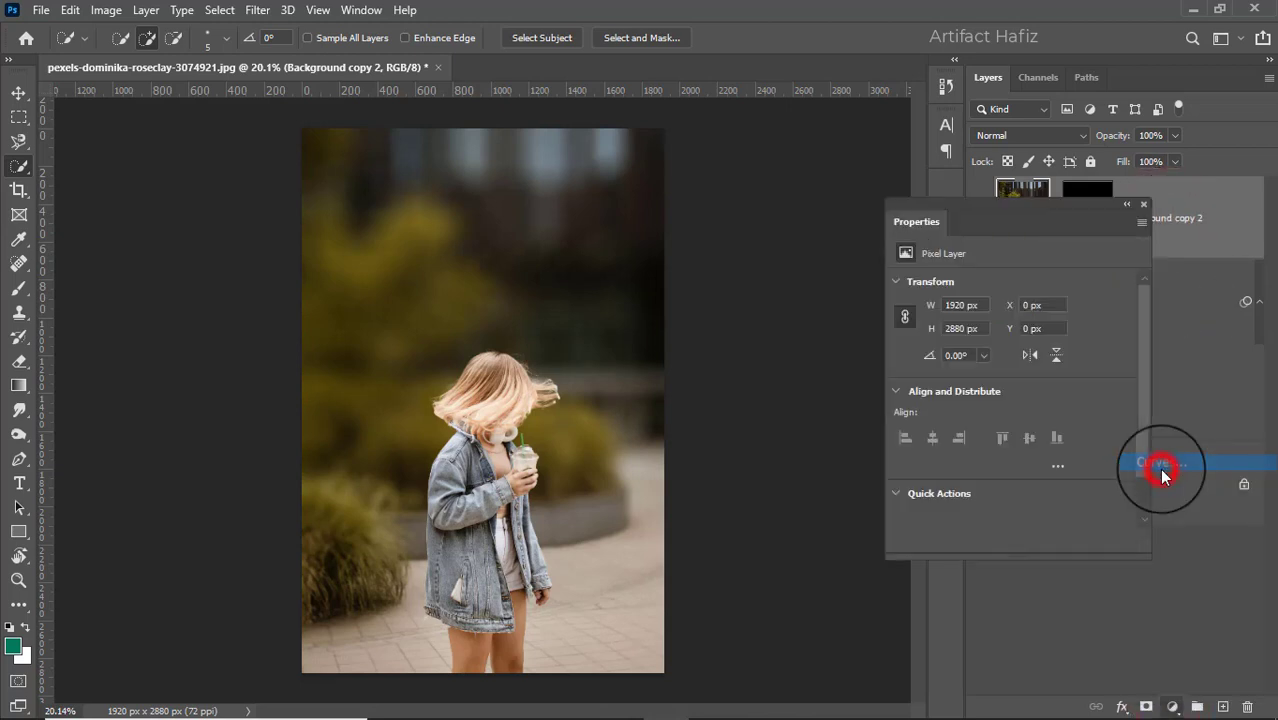
{"action": "left_click", "coordinate": [986, 463]}
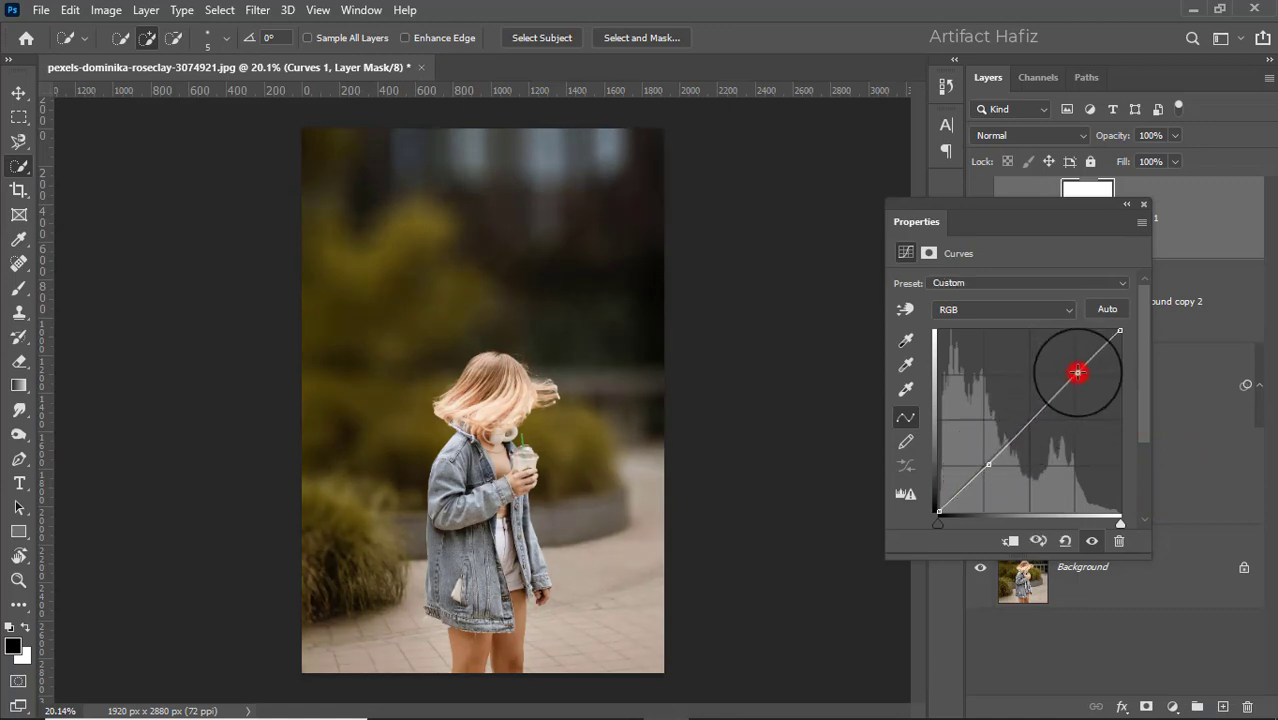
{"action": "left_click_drag", "start_coordinate": [1076, 372], "coordinate": [1084, 366]}
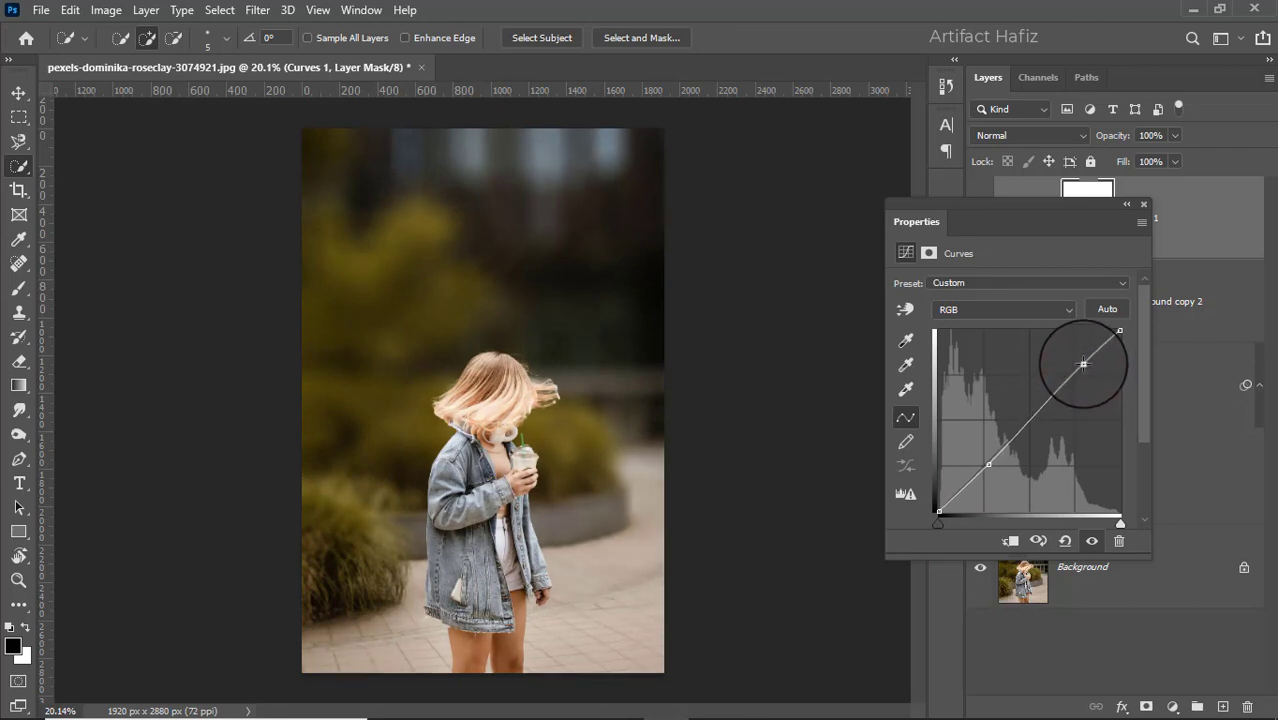
{"action": "left_click", "coordinate": [1140, 207]}
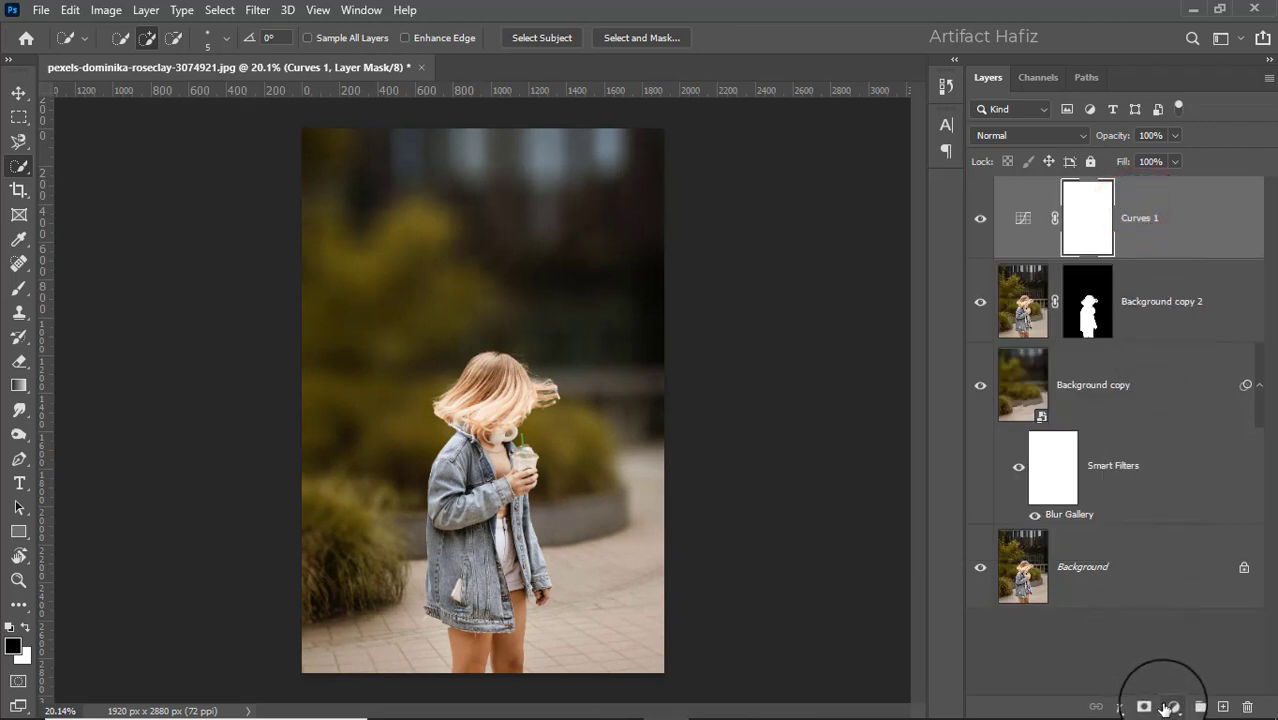
Add a Levels adjustment layer above the Curves layer and set its white input level to 244.
{"action": "left_click", "coordinate": [1170, 706]}
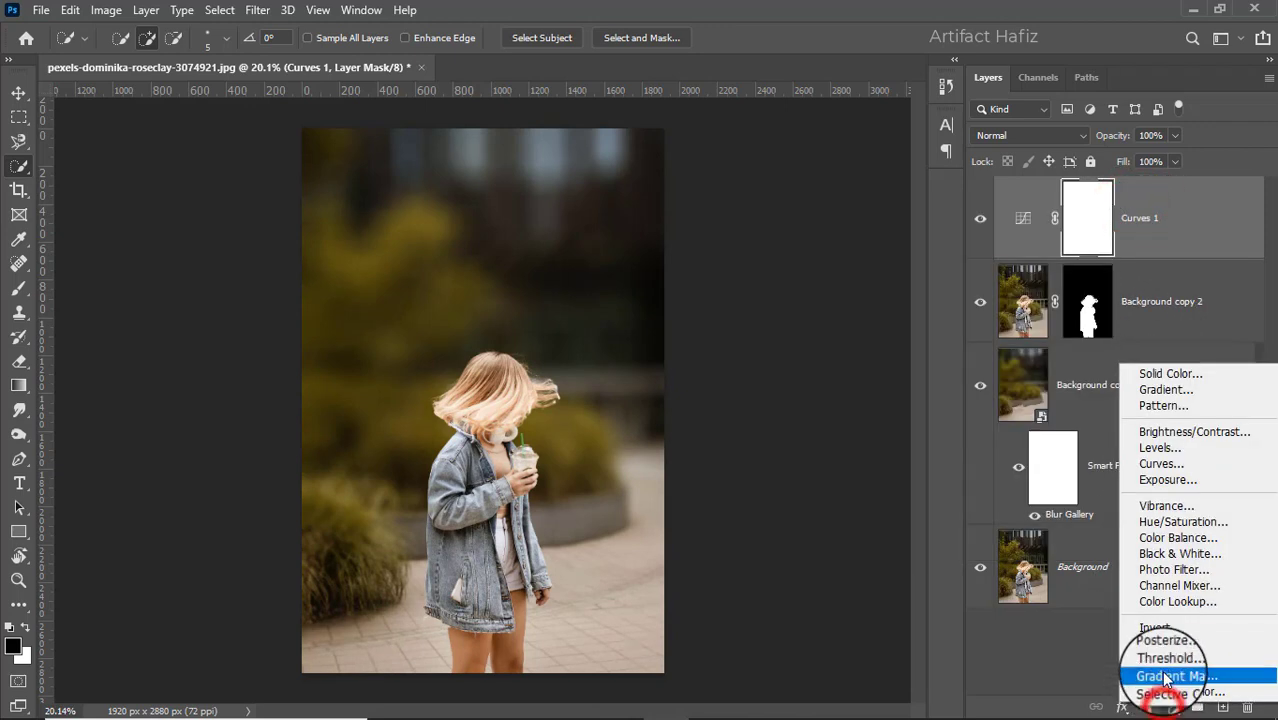
{"action": "left_click", "coordinate": [1158, 448]}
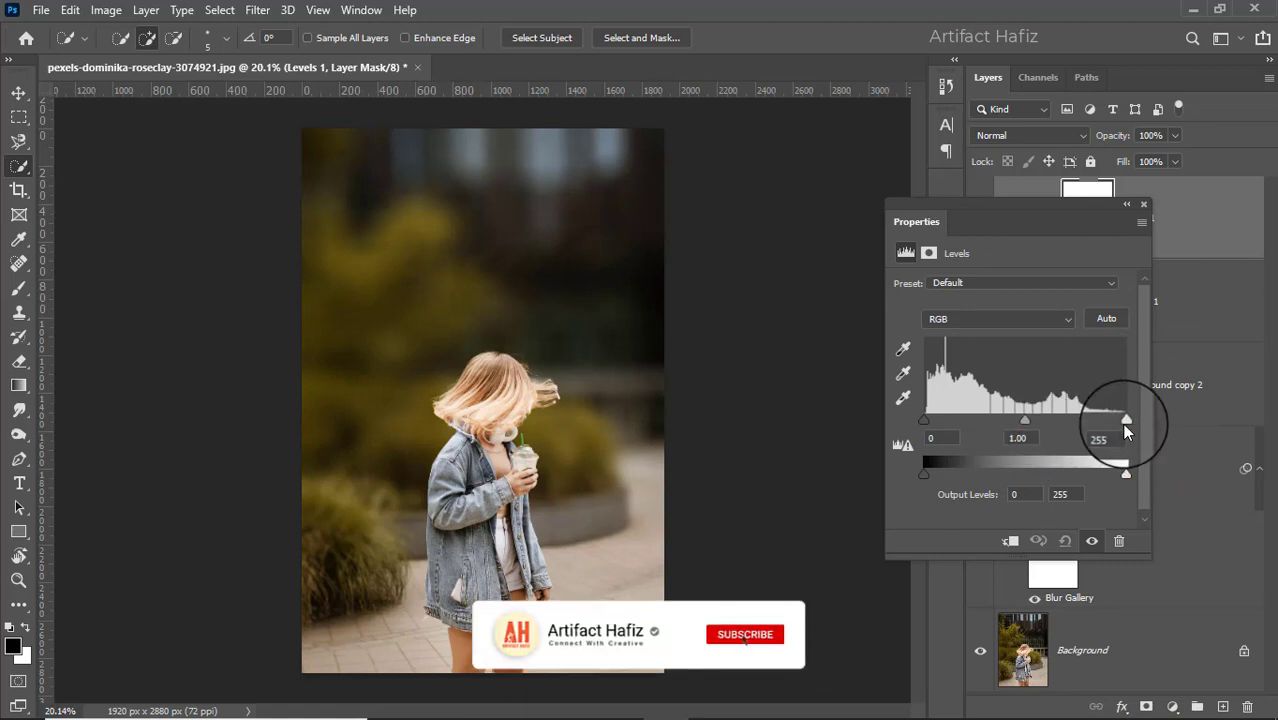
{"action": "mouse_move", "coordinate": [1125, 424]}
{"action": "left_mouse_down"}
{"action": "mouse_move", "coordinate": [1112, 423]}
{"action": "mouse_move", "coordinate": [1129, 421]}
{"action": "left_mouse_up"}
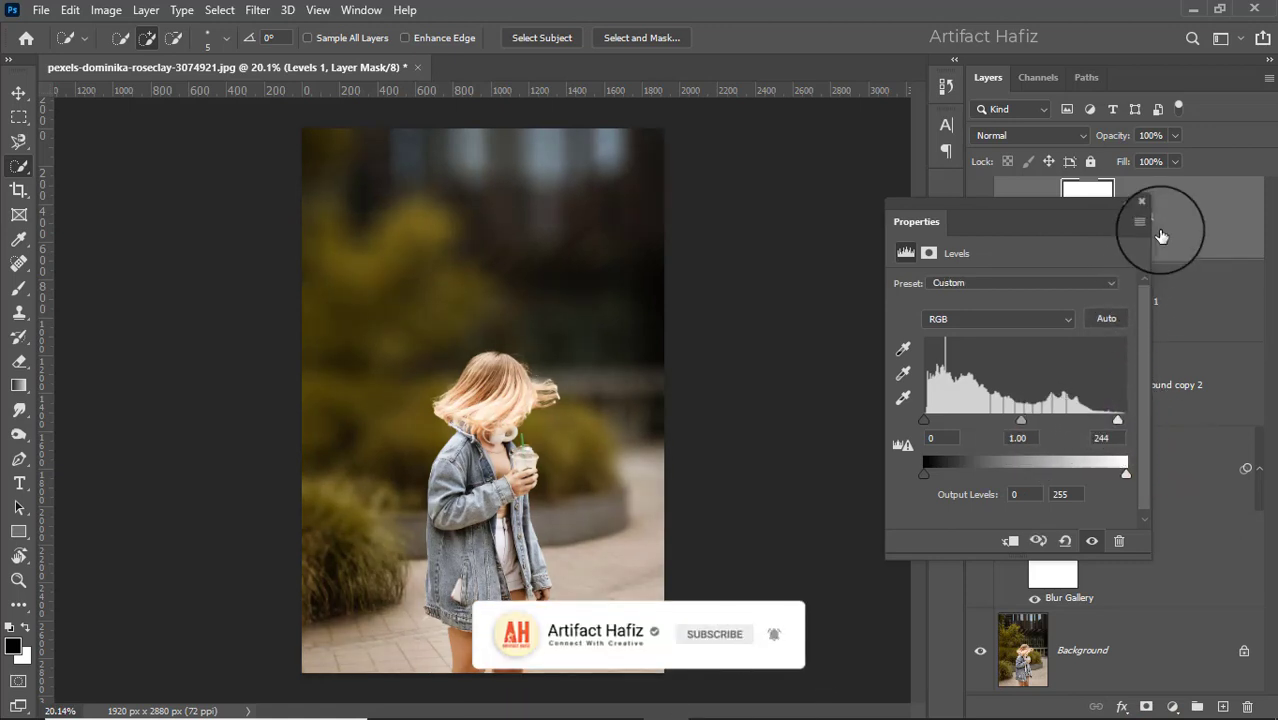
{"action": "left_click", "coordinate": [1145, 206]}
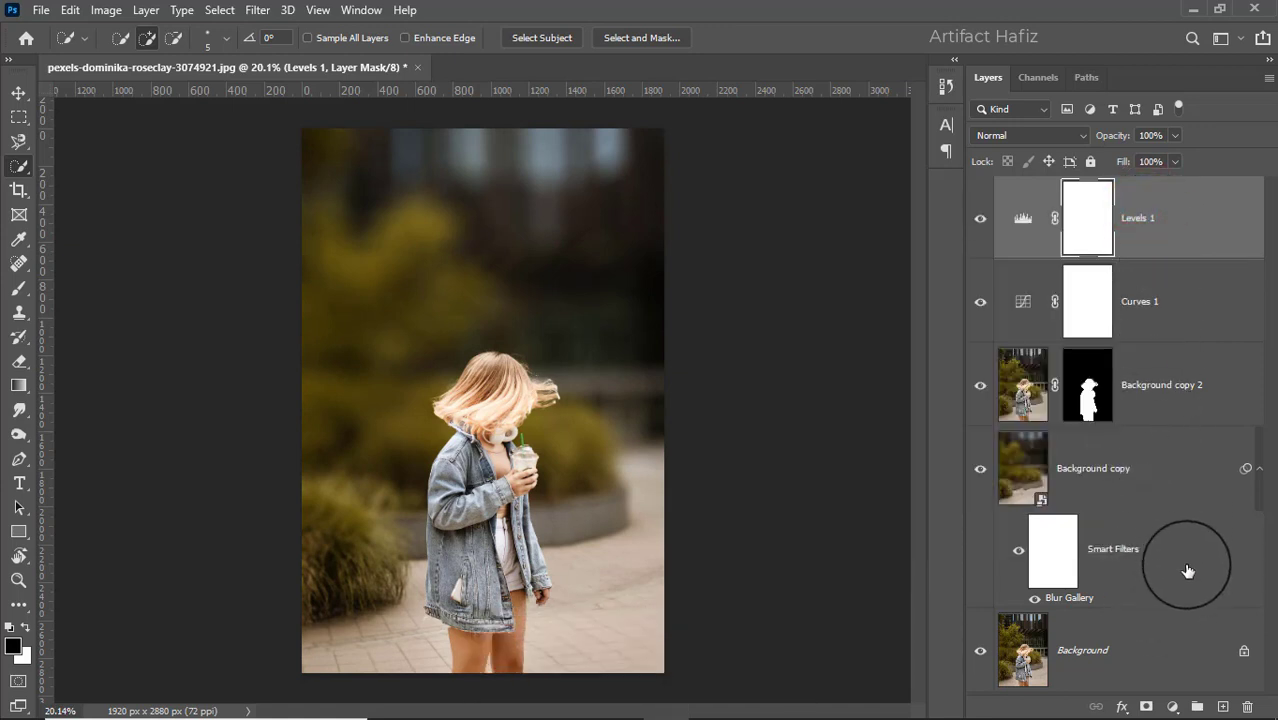
Add a Color Lookup adjustment layer using the Soft_Warming.look 3D LUT and set its opacity to 14%.
{"action": "left_click", "coordinate": [1173, 707]}
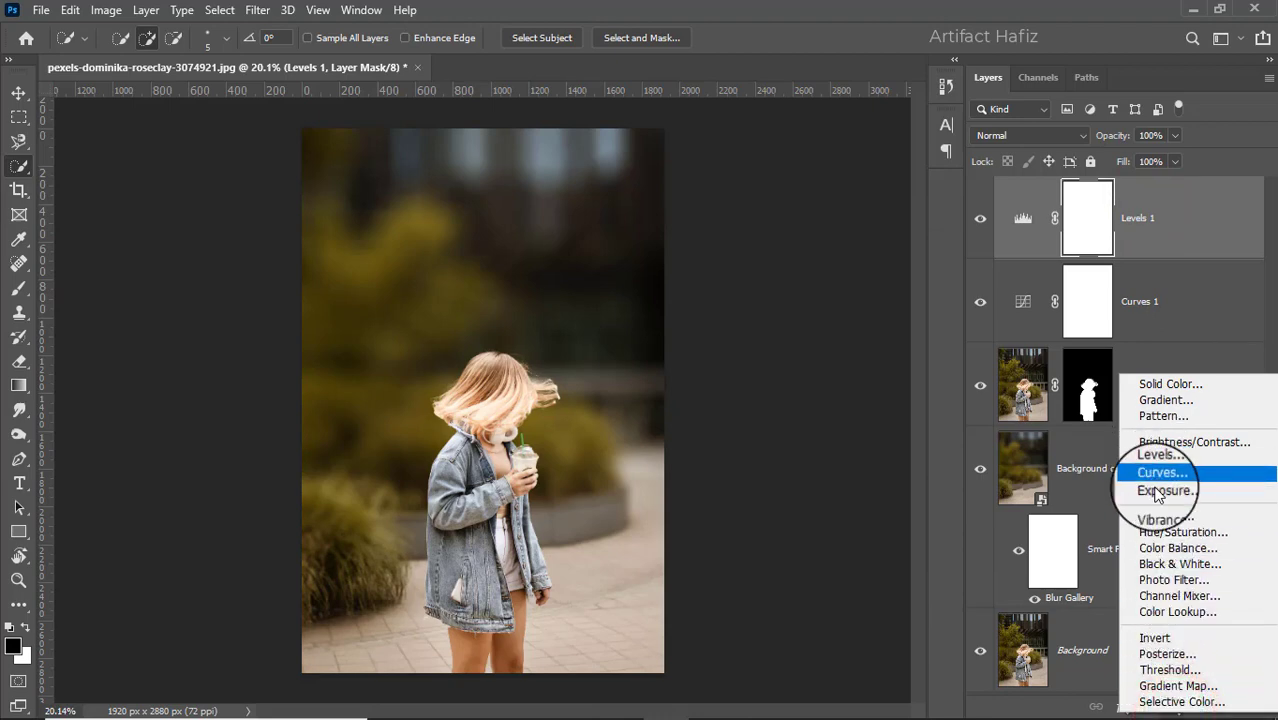
{"action": "left_click", "coordinate": [1167, 613]}
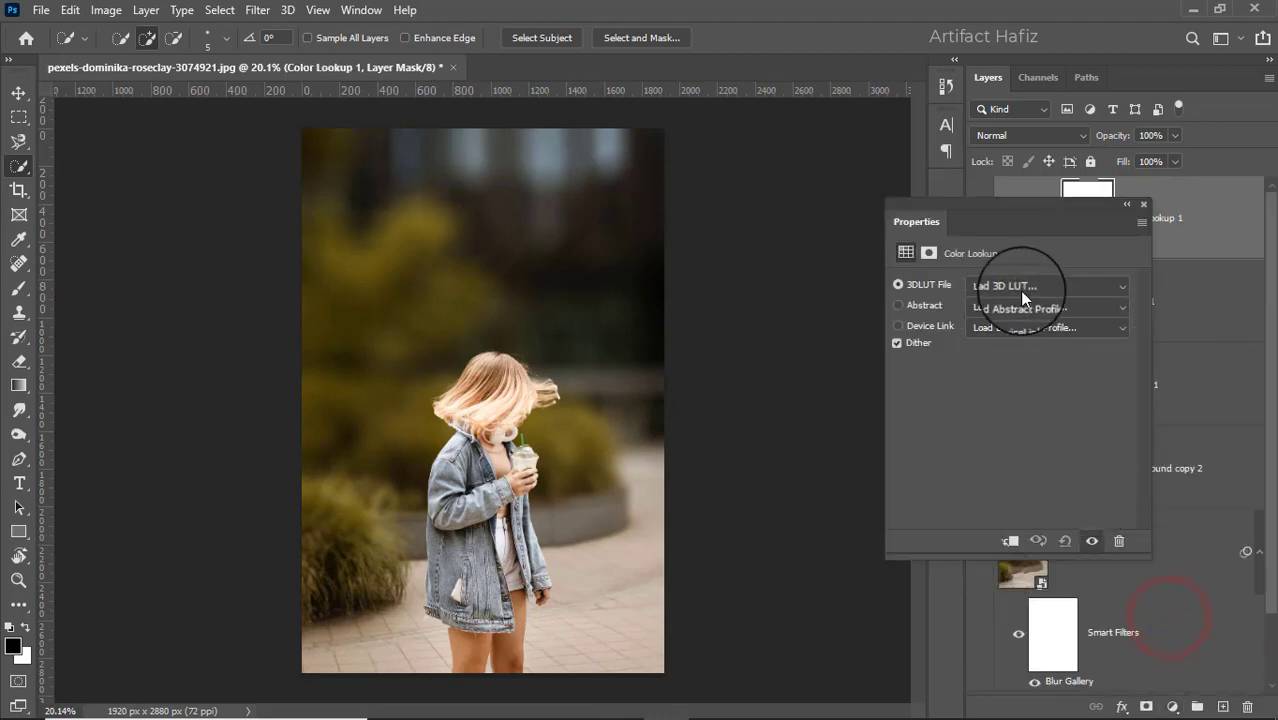
{"action": "left_click", "coordinate": [1018, 285]}
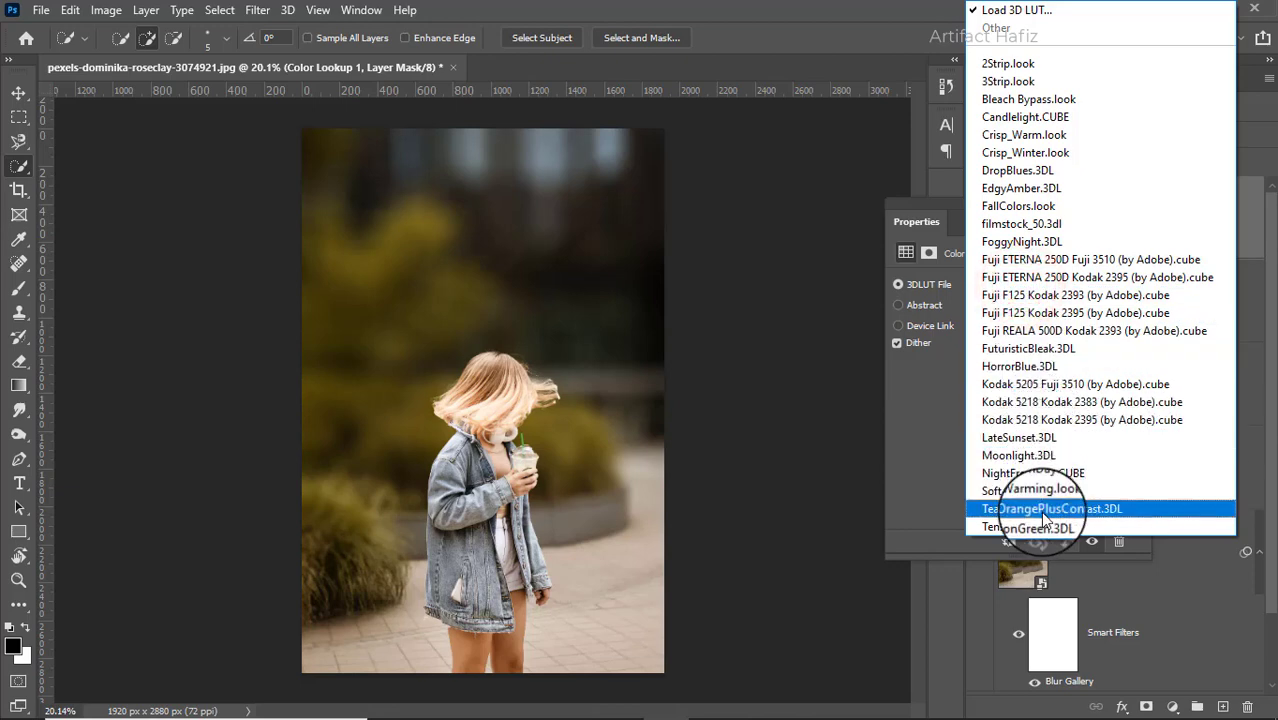
{"action": "left_click", "coordinate": [1041, 491]}
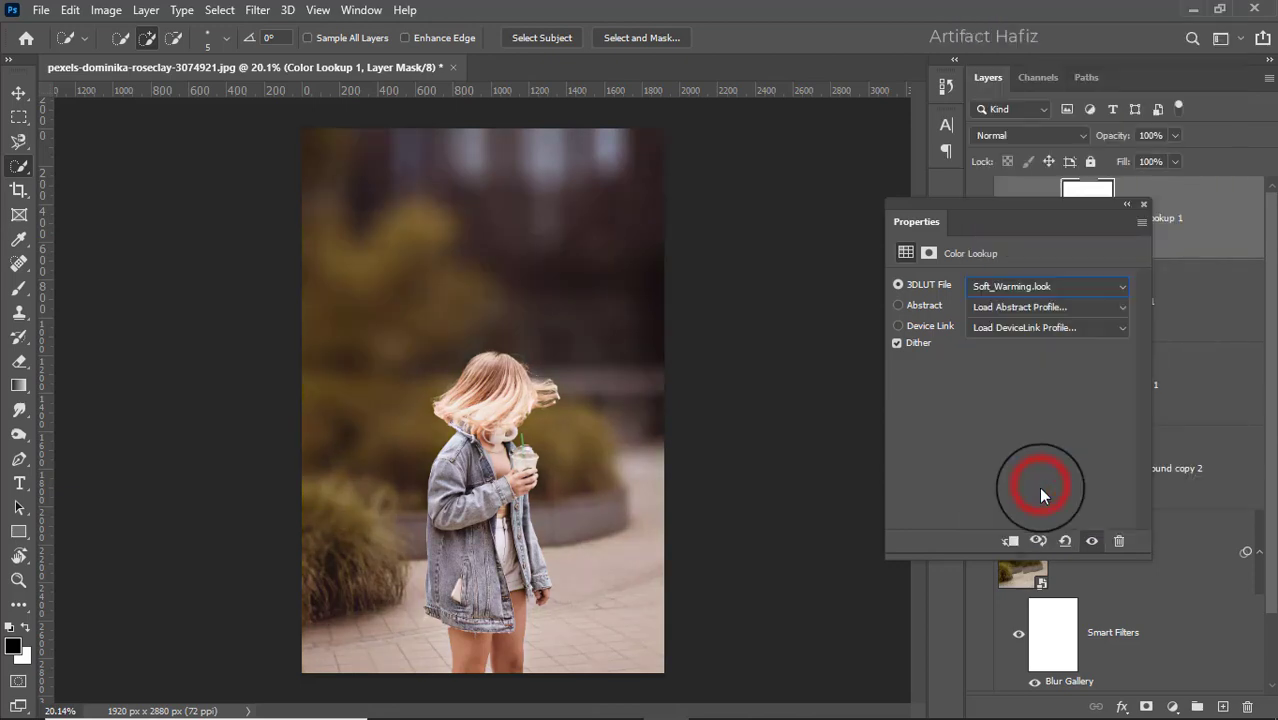
{"action": "left_click", "coordinate": [1143, 205]}
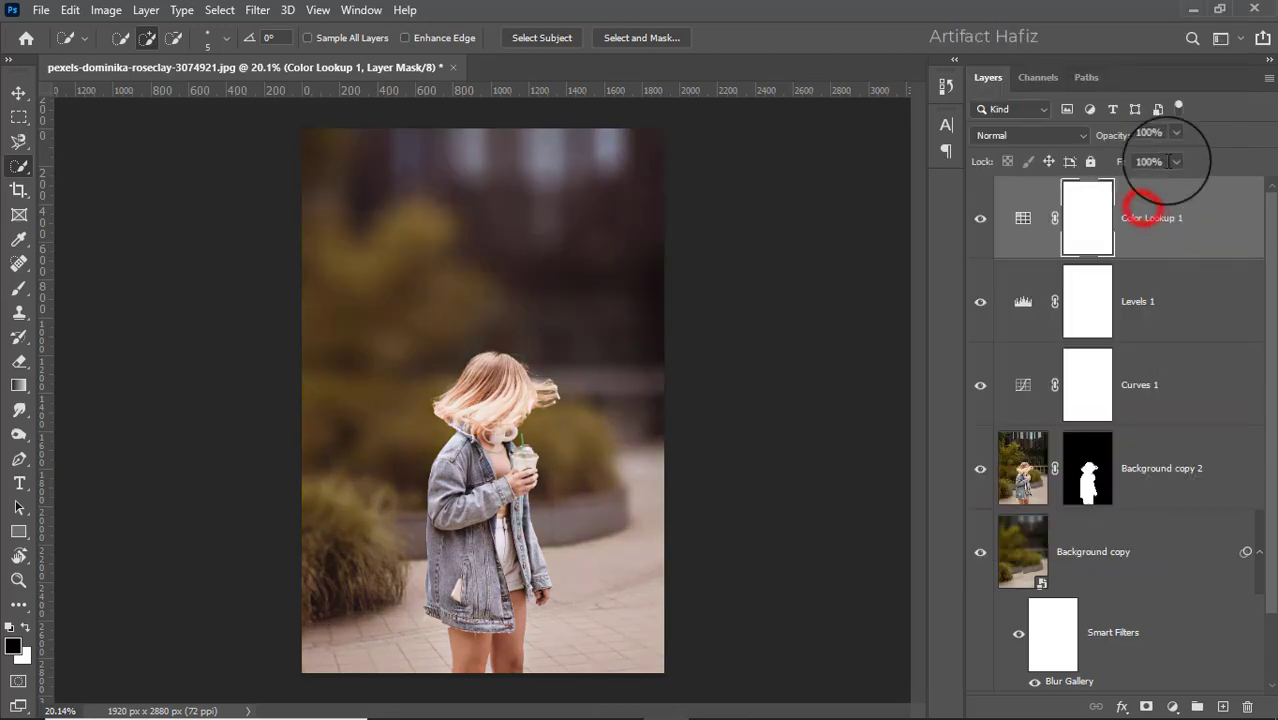
{"action": "left_click", "coordinate": [1175, 135]}
{"action": "left_click_drag", "start_coordinate": [1174, 158], "coordinate": [1100, 165]}
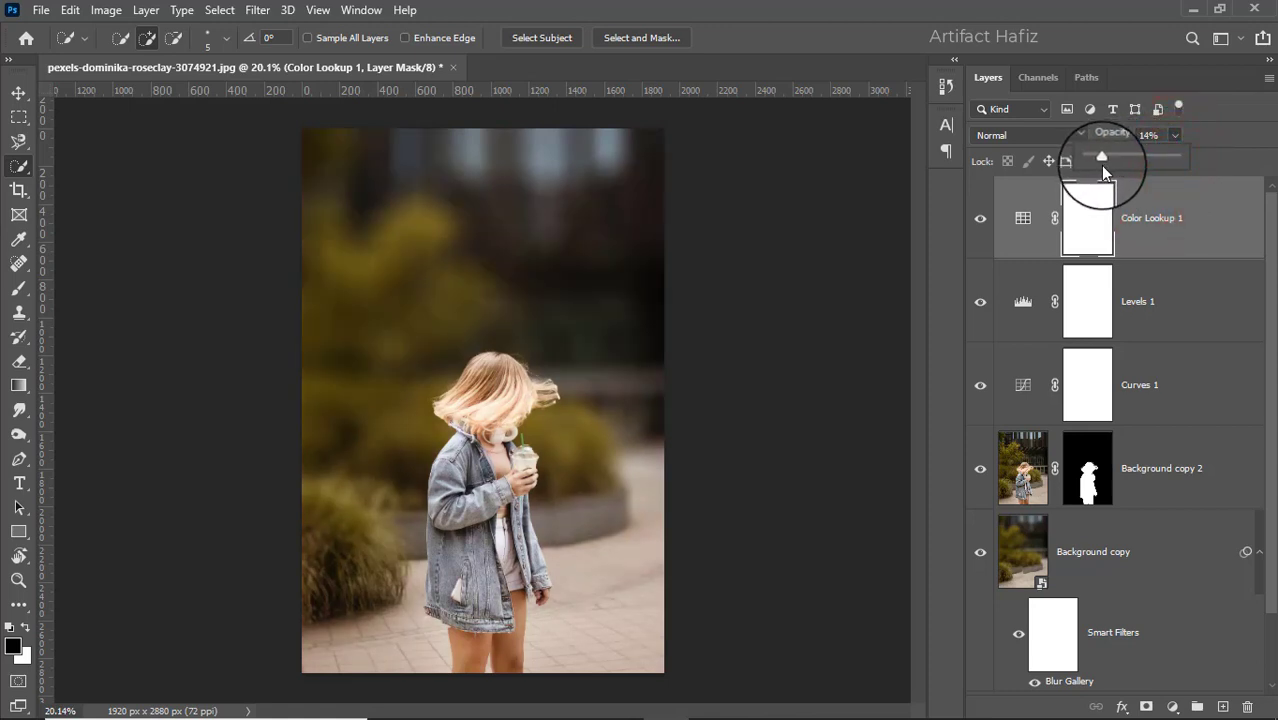
Add a second Color Lookup adjustment layer using the FallColors.look 3D LUT and set its opacity to 12%.
{"action": "left_click", "coordinate": [1172, 707]}
{"action": "left_click", "coordinate": [1165, 682]}
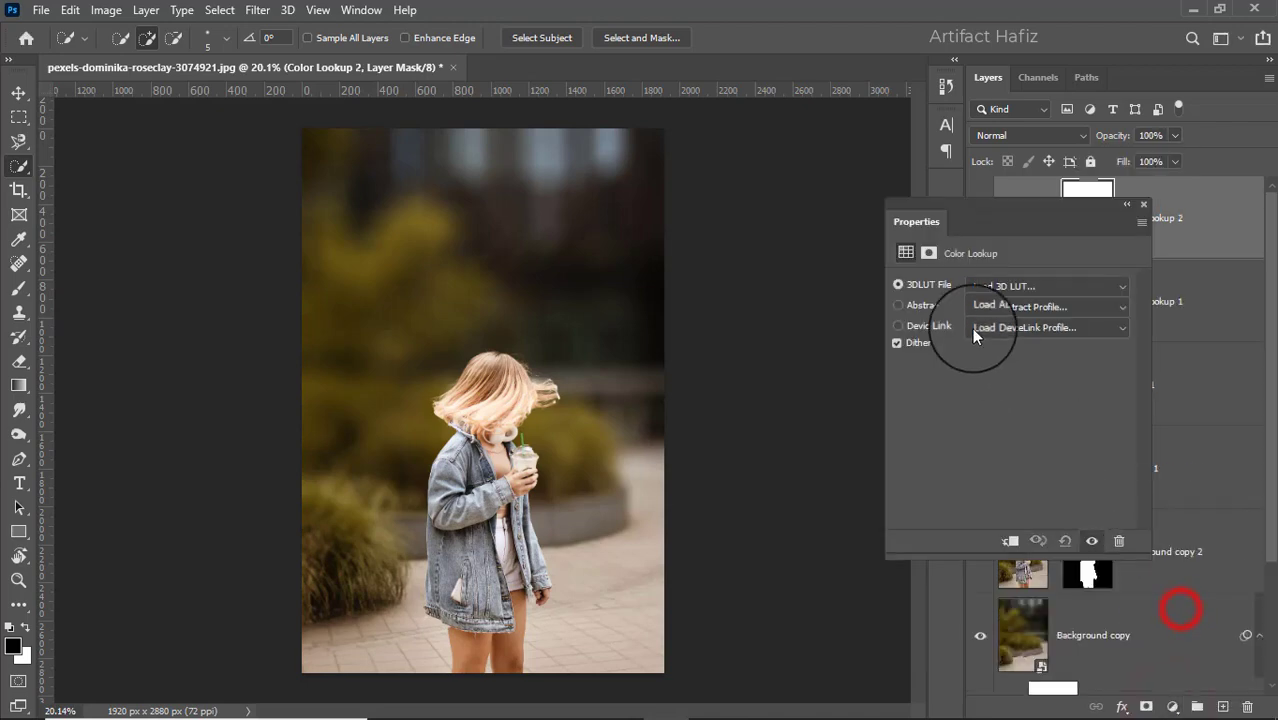
{"action": "left_click", "coordinate": [1012, 286]}
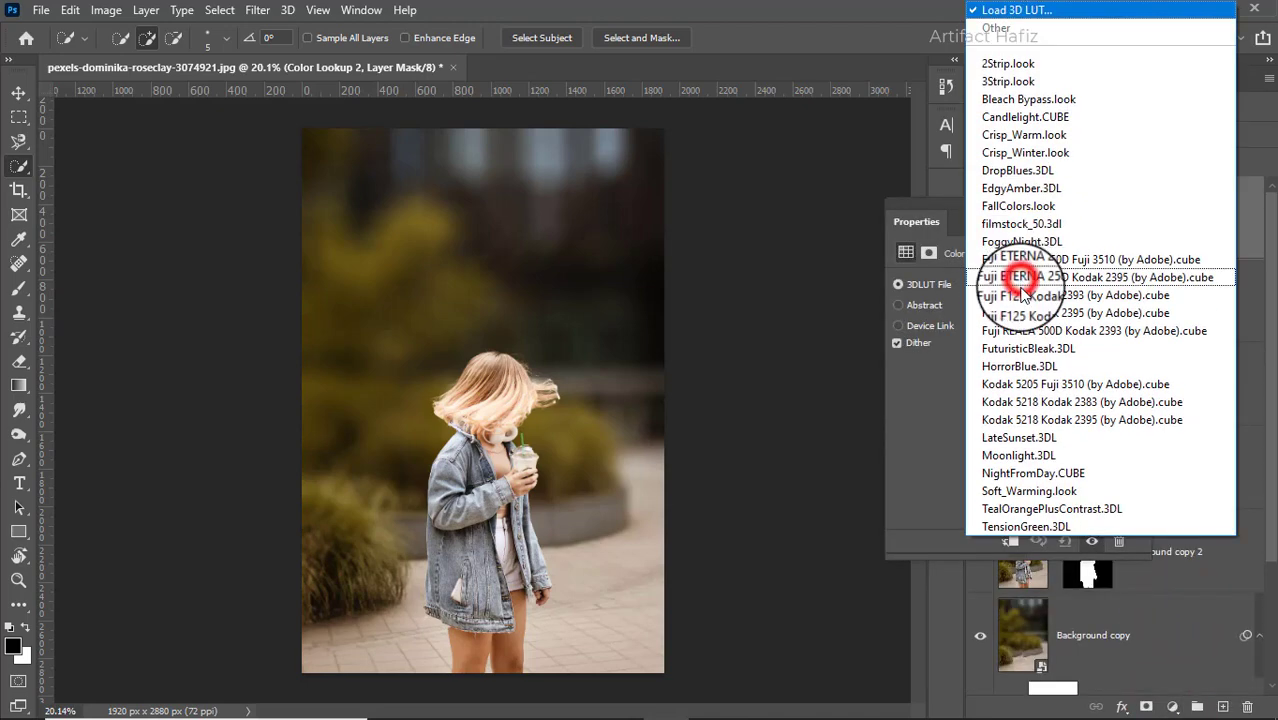
{"action": "left_click", "coordinate": [1038, 207]}
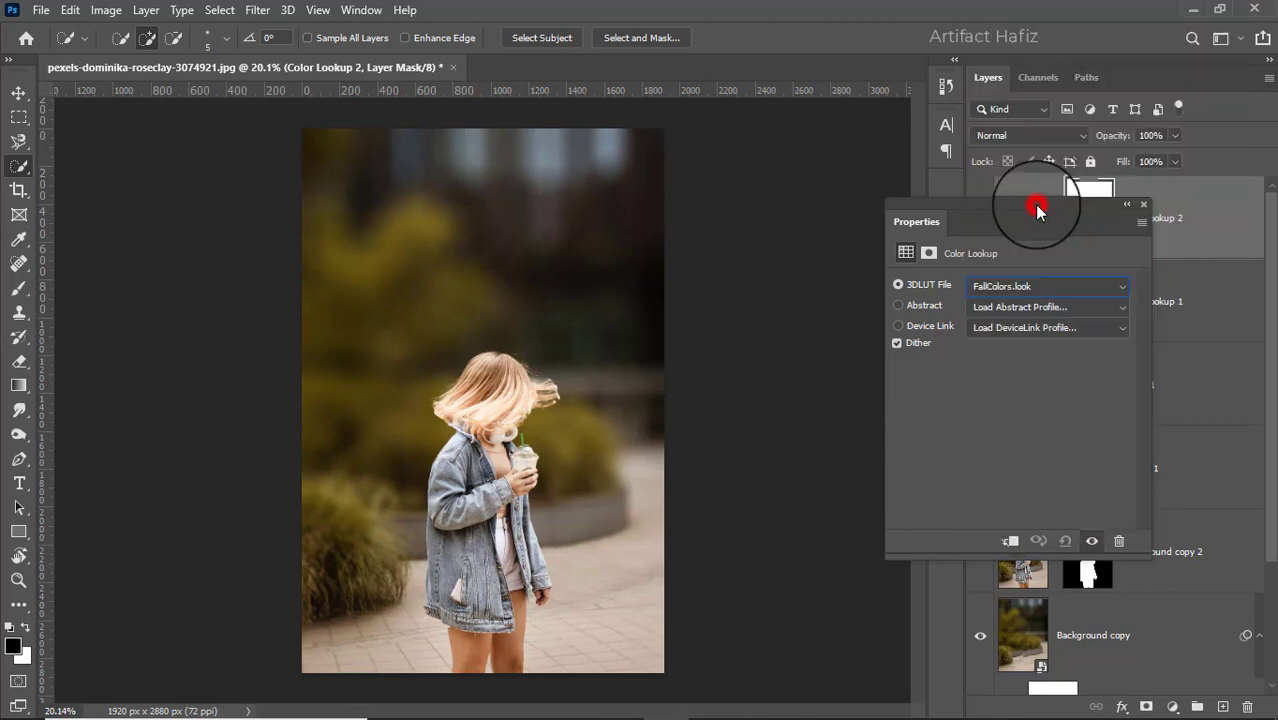
{"action": "left_click", "coordinate": [1139, 209]}
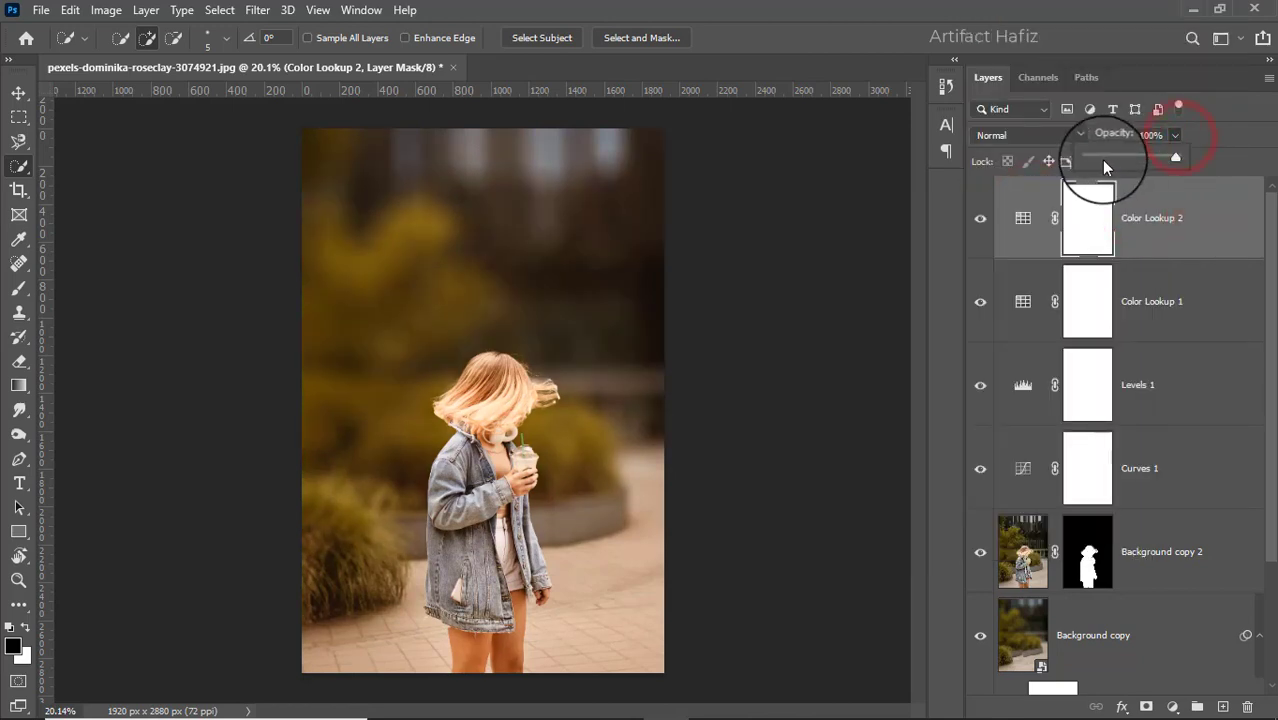
{"action": "left_click", "coordinate": [1100, 157]}
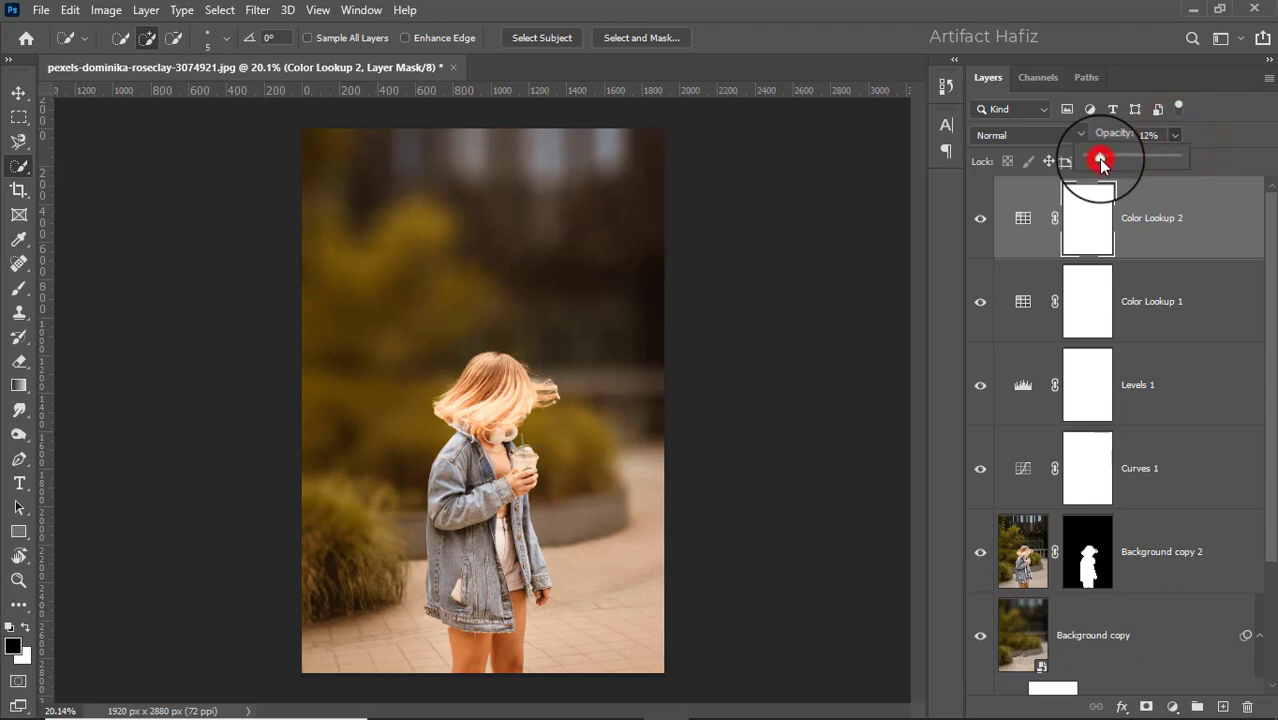
Stamp all visible layers into a new layer above Color Lookup 2 and convert it for Smart Filters.
{"action": "left_click", "coordinate": [1180, 217]}
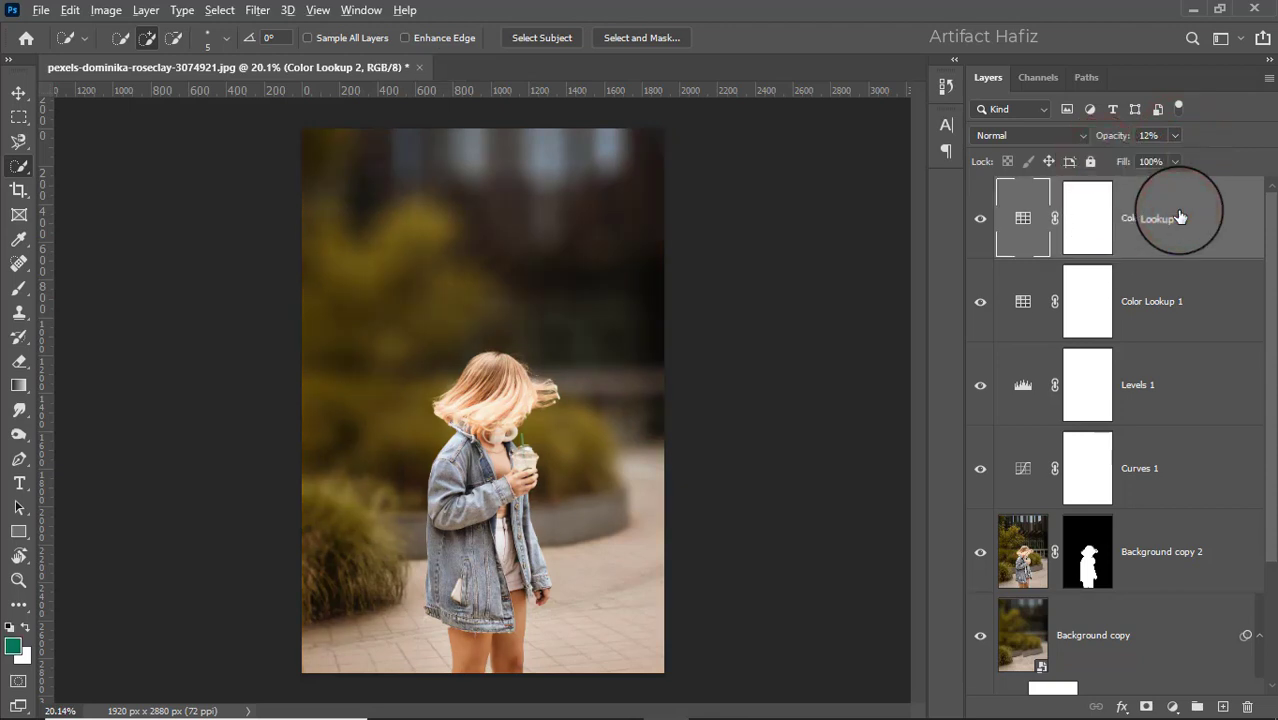
{"action": "key", "text": "ctrl+alt+shift+e"}
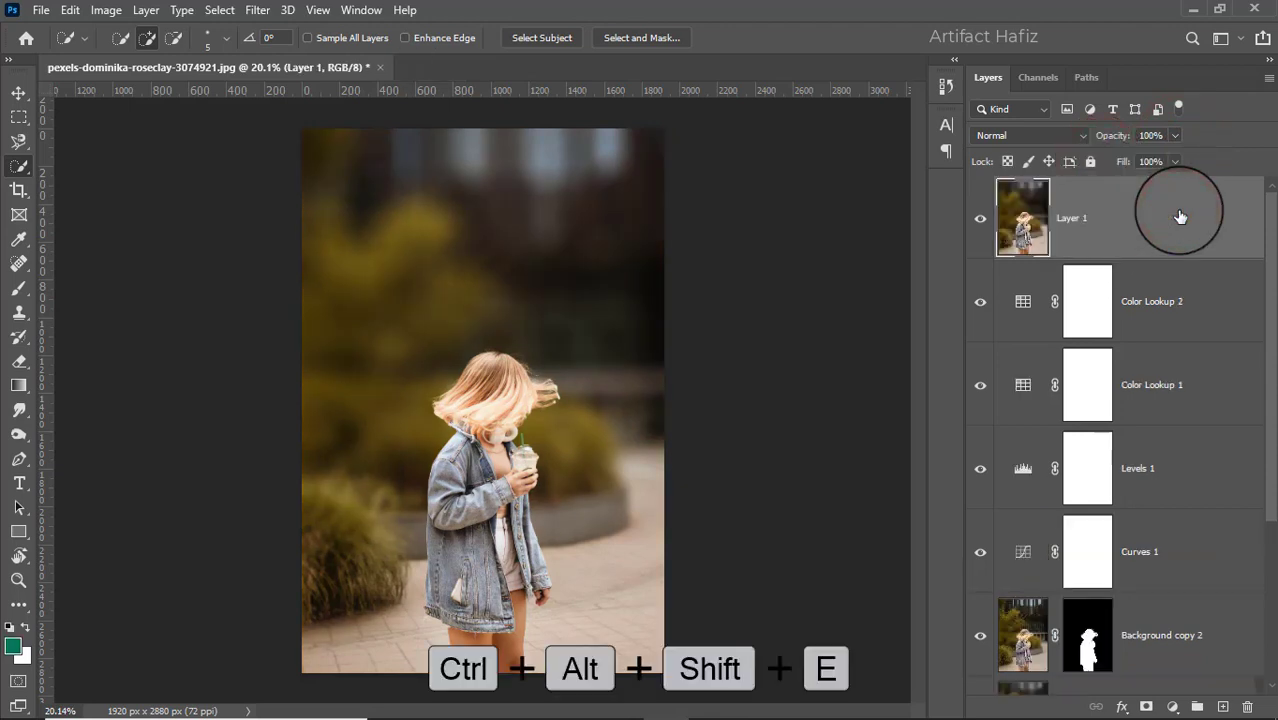
{"action": "left_click", "coordinate": [257, 10]}
{"action": "left_click", "coordinate": [258, 57]}
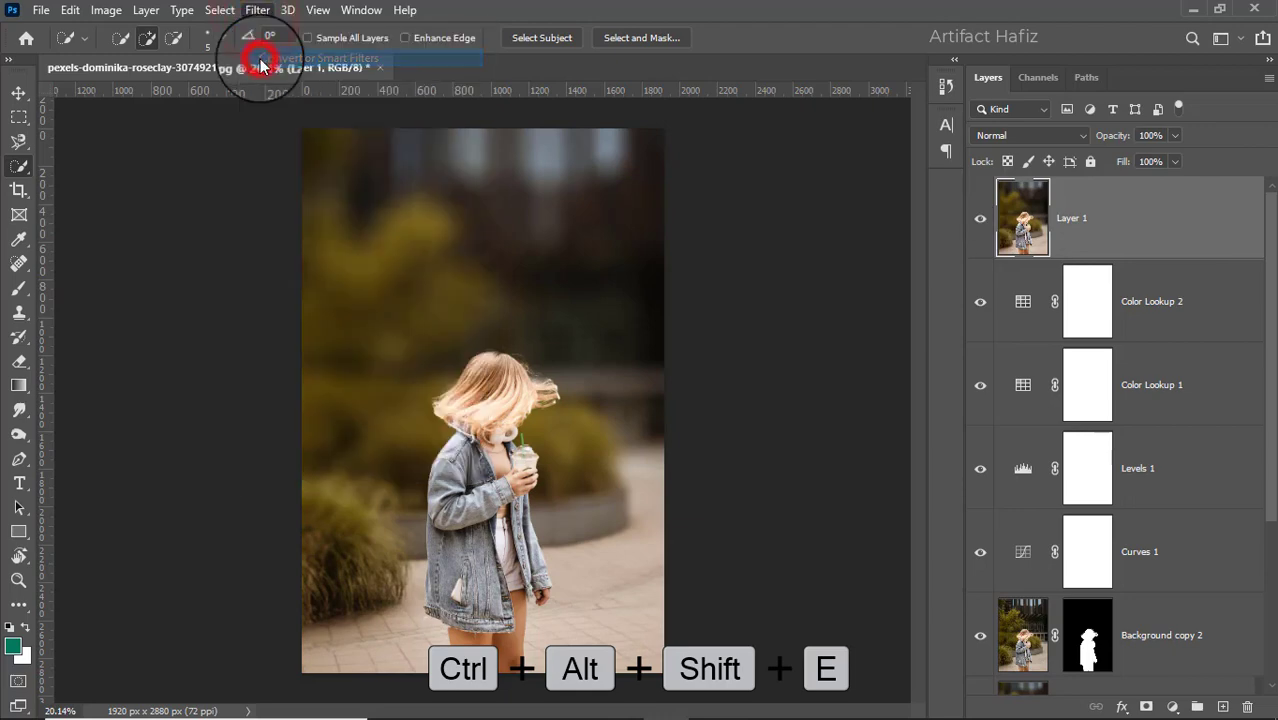
In the Camera Raw Filter, set Temperature -5, Exposure -0.15, Highlights -69, Shadows +16, Whites +22 and Blacks +13.
{"action": "left_click", "coordinate": [257, 10]}
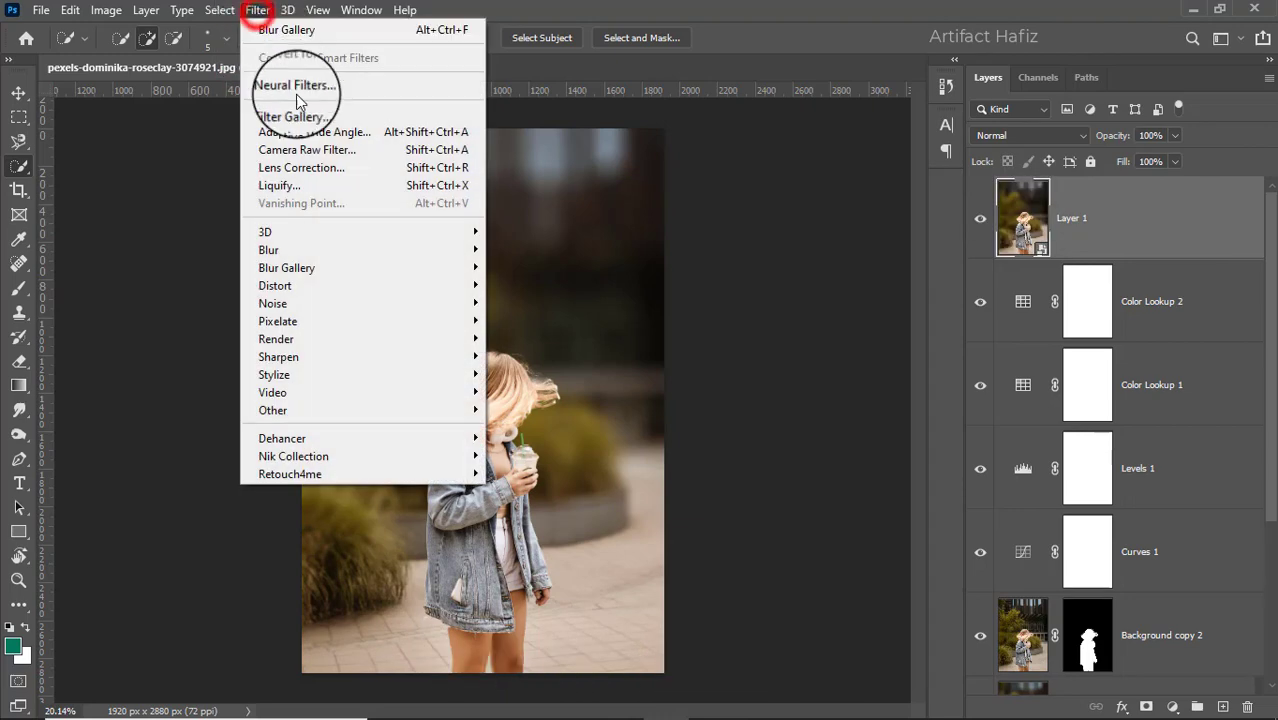
{"action": "left_click", "coordinate": [309, 151]}
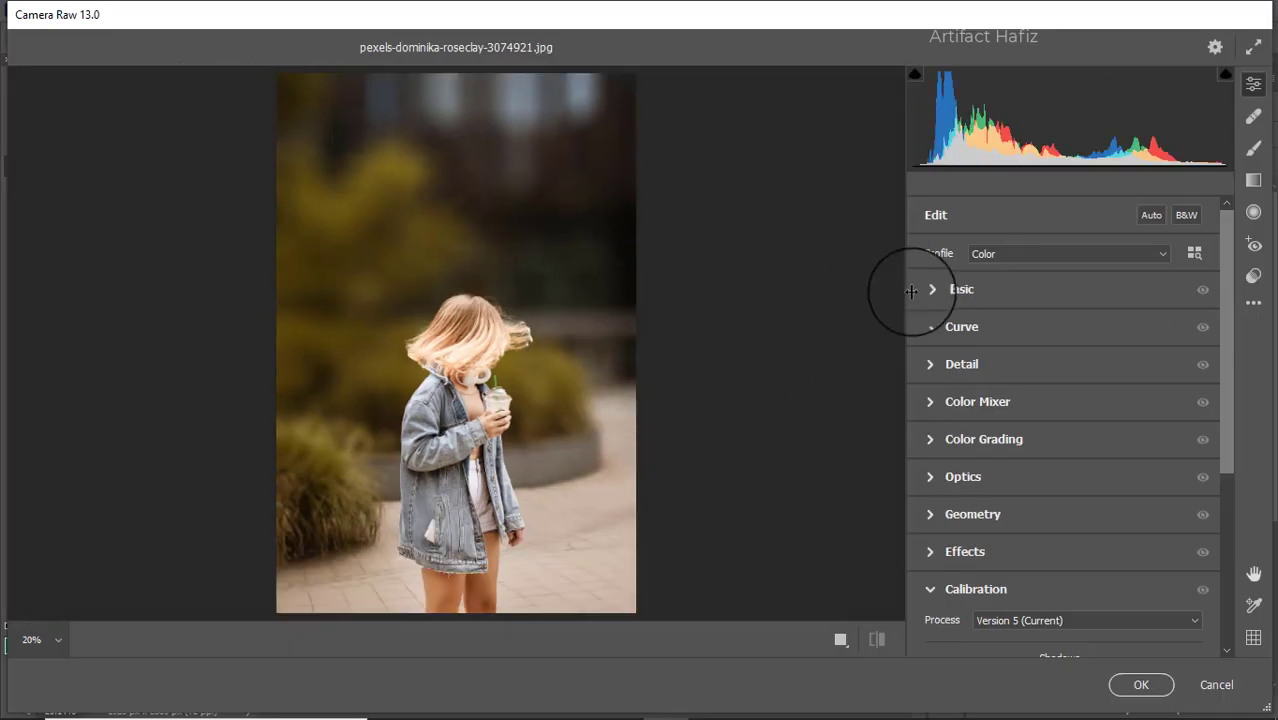
{"action": "left_click", "coordinate": [929, 290]}
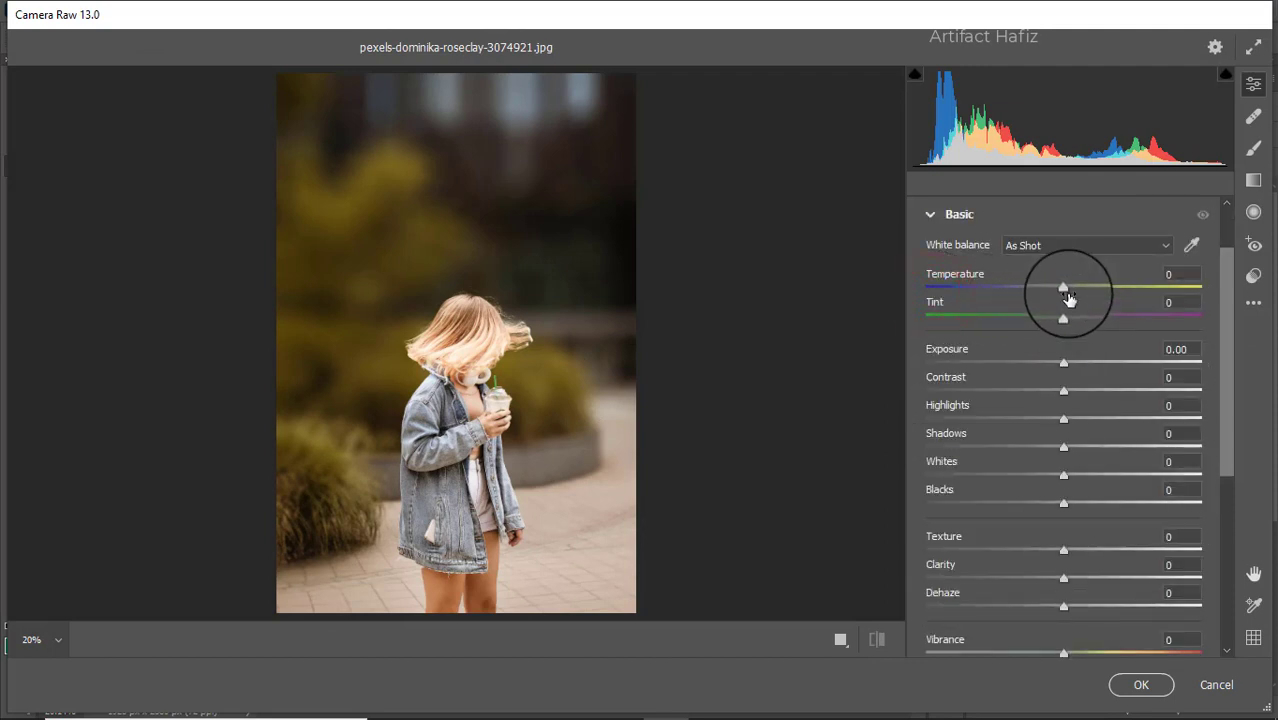
{"action": "mouse_move", "coordinate": [1071, 297]}
{"action": "left_mouse_down"}
{"action": "mouse_move", "coordinate": [1033, 291]}
{"action": "mouse_move", "coordinate": [1057, 288]}
{"action": "left_mouse_up"}
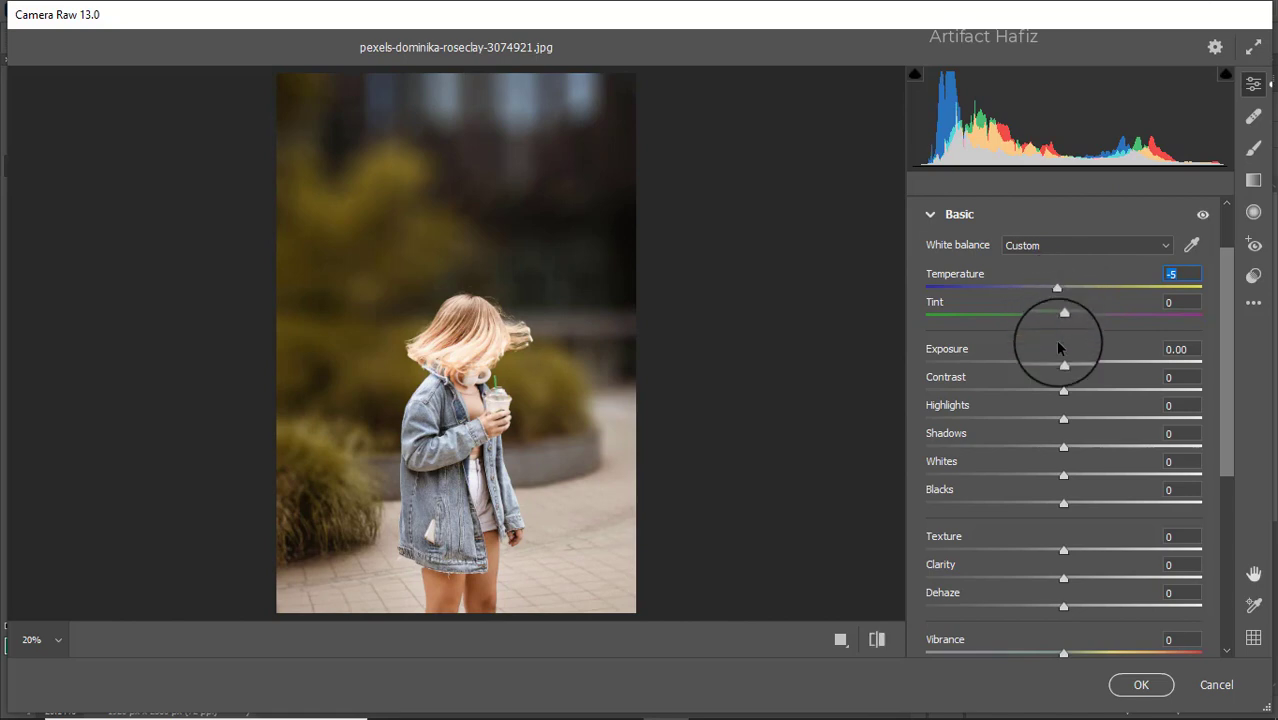
{"action": "left_click_drag", "start_coordinate": [1063, 370], "coordinate": [966, 431]}
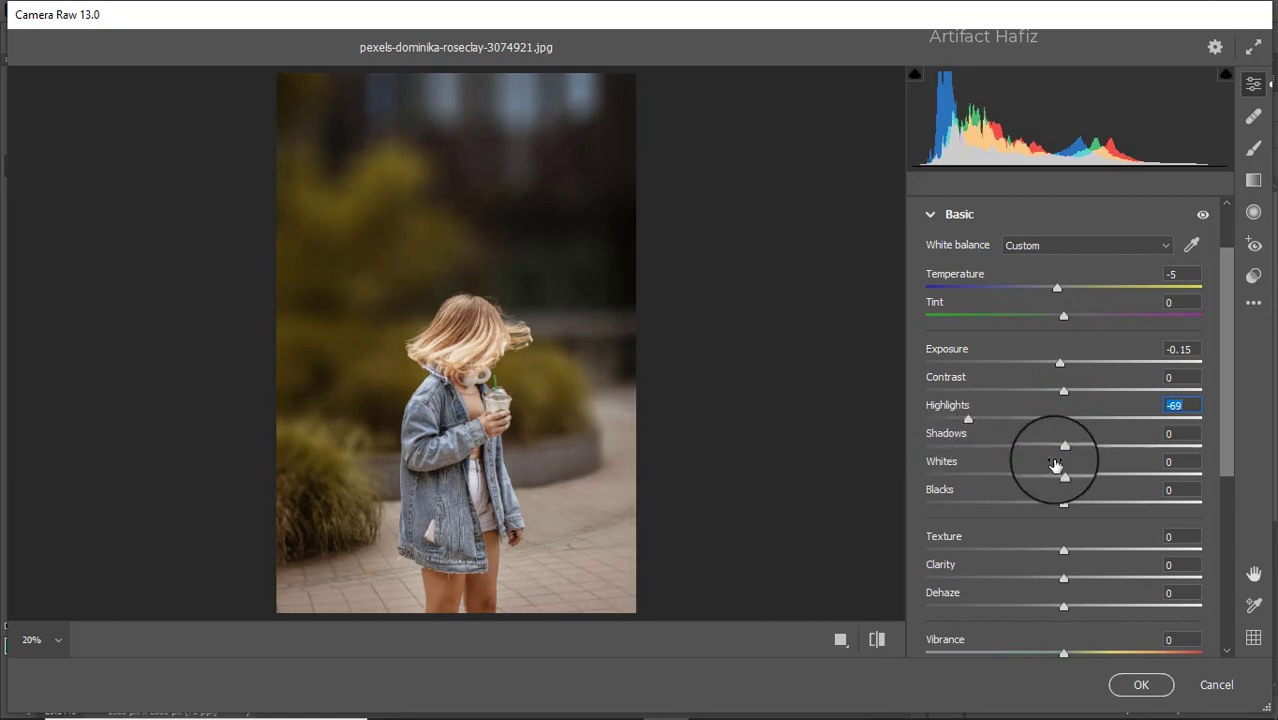
{"action": "left_click_drag", "start_coordinate": [1063, 478], "coordinate": [1085, 447]}
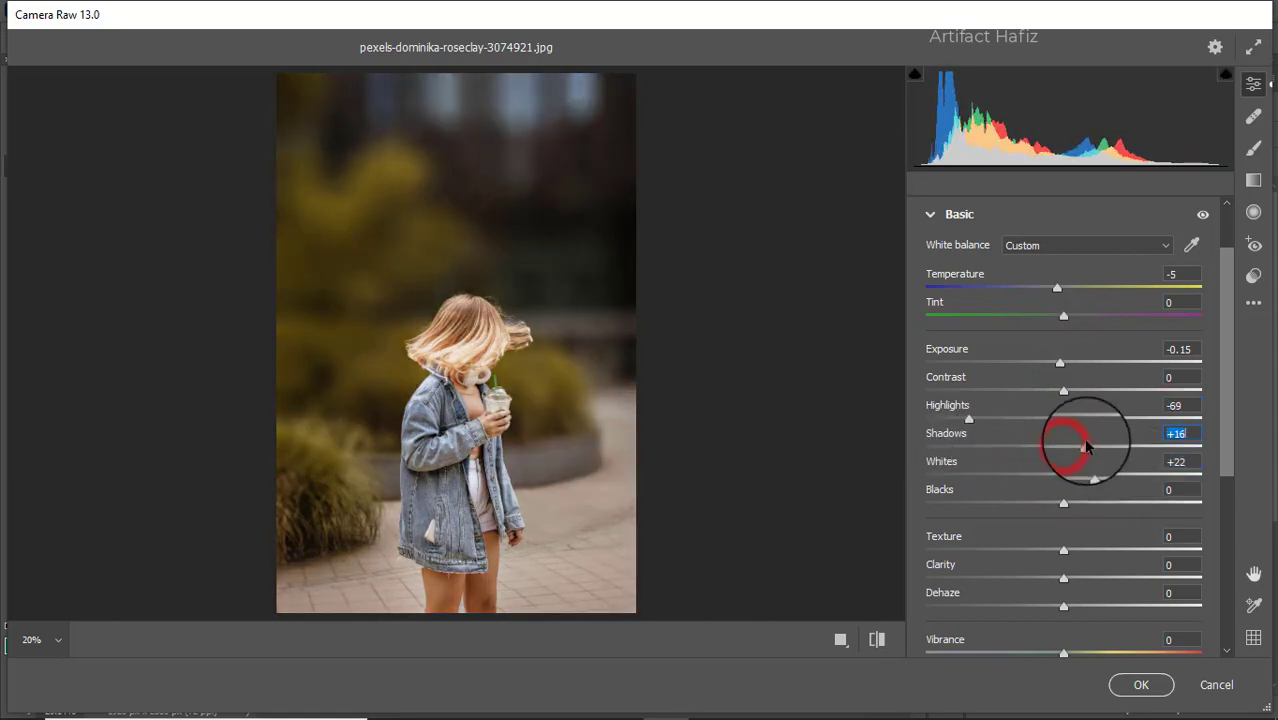
{"action": "mouse_move", "coordinate": [1063, 503]}
{"action": "left_mouse_down"}
{"action": "mouse_move", "coordinate": [1105, 503]}
{"action": "mouse_move", "coordinate": [1069, 505]}
{"action": "left_mouse_up"}
Set Texture to -3, Clarity to +3, Dehaze to +5 and Vibrance to +11.
{"action": "scroll", "coordinate": [1050, 451], "scroll_direction": "down", "scroll_amount": 2}
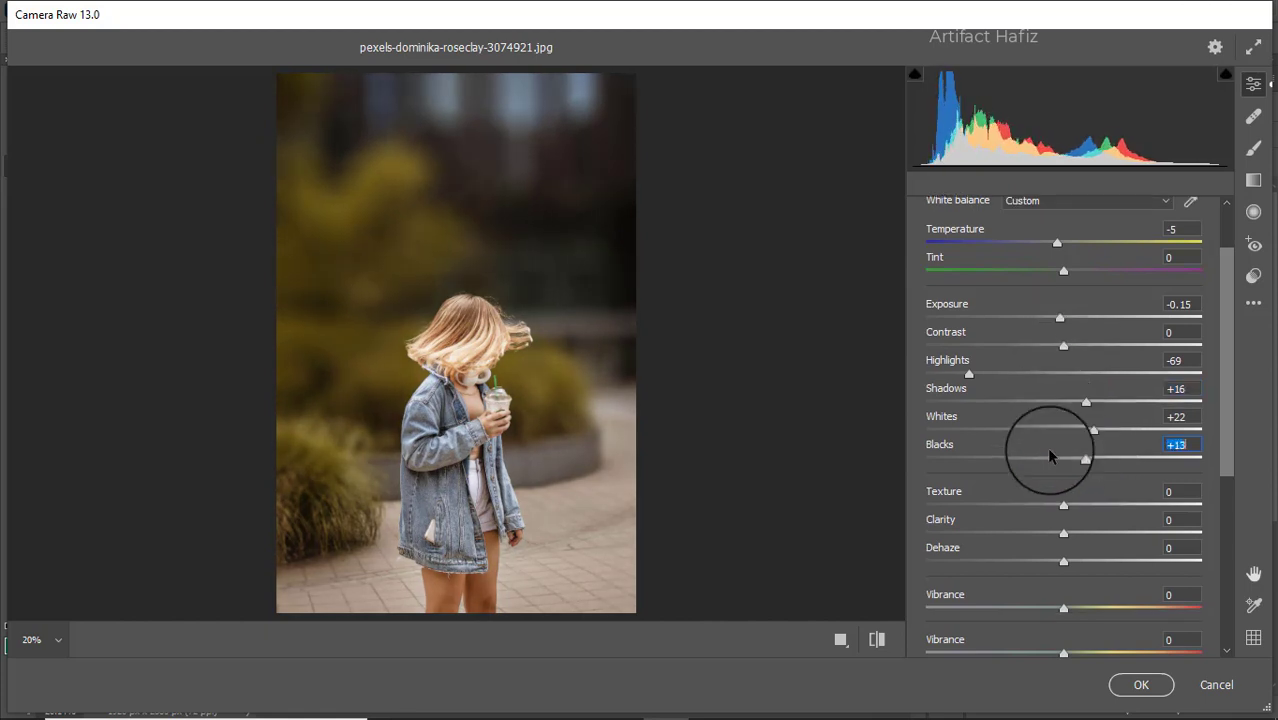
{"action": "left_click", "coordinate": [1064, 458]}
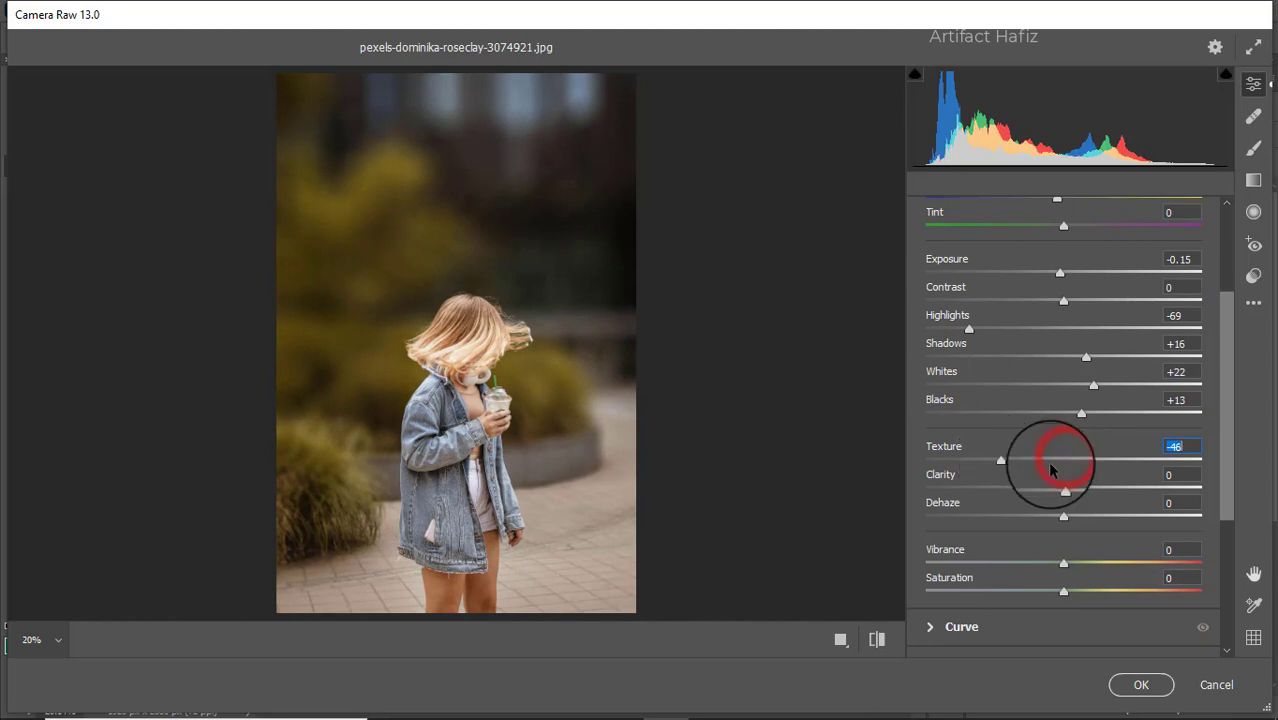
{"action": "left_click_drag", "start_coordinate": [1061, 458], "coordinate": [1078, 568]}
{"action": "scroll", "coordinate": [1007, 471], "scroll_direction": "down", "scroll_amount": 3}
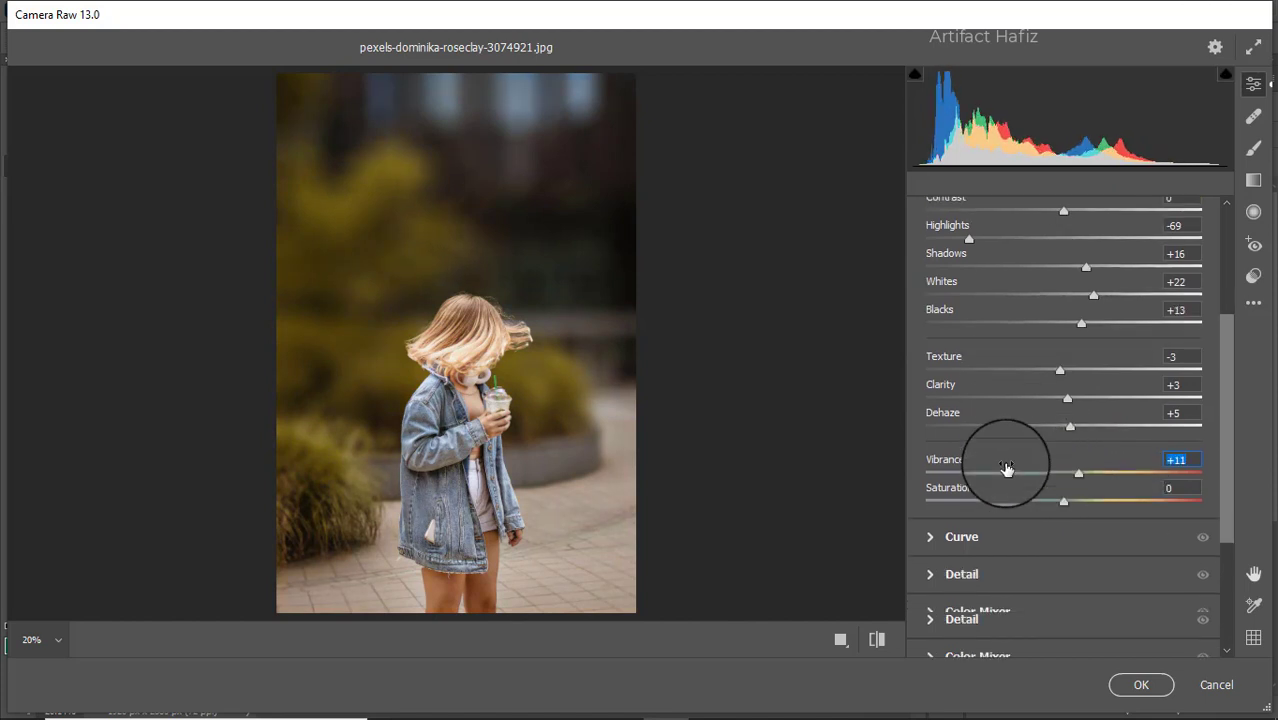
Shape the point curve into a slight S with a shadow point near input 62, output 58 and a highlight point at 197, 199.
{"action": "left_click", "coordinate": [962, 493]}
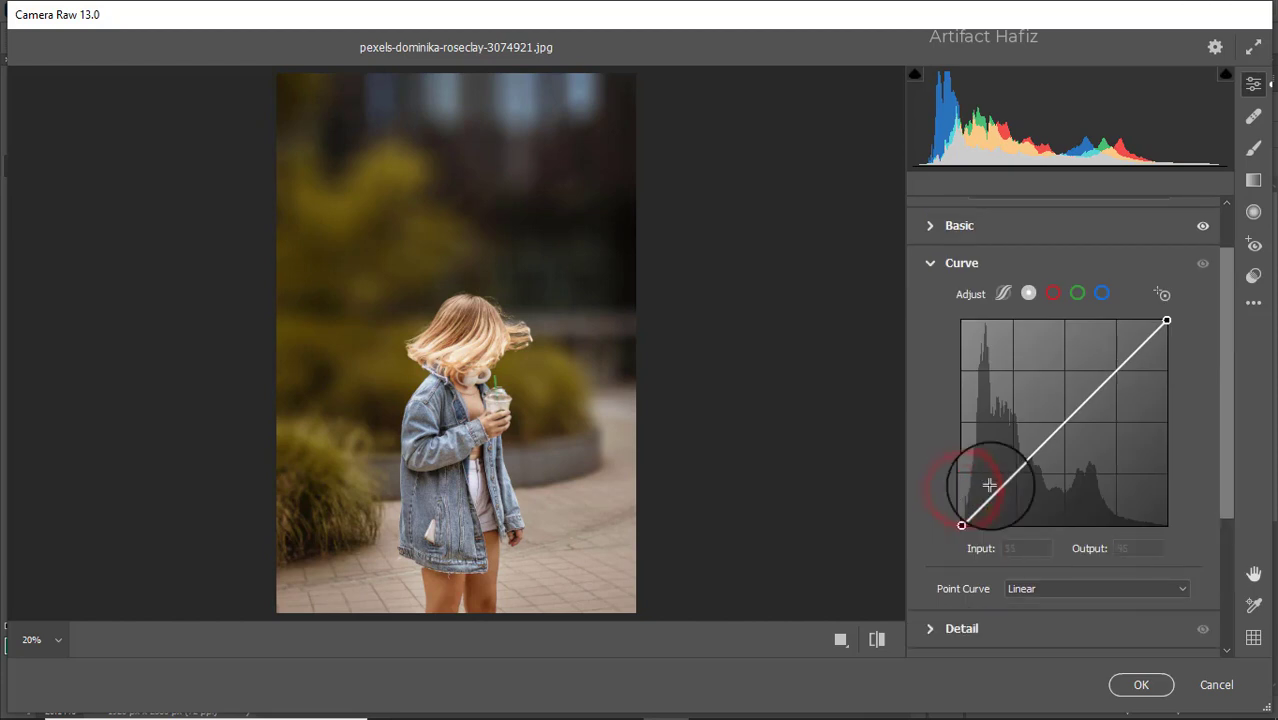
{"action": "left_click", "coordinate": [1011, 479]}
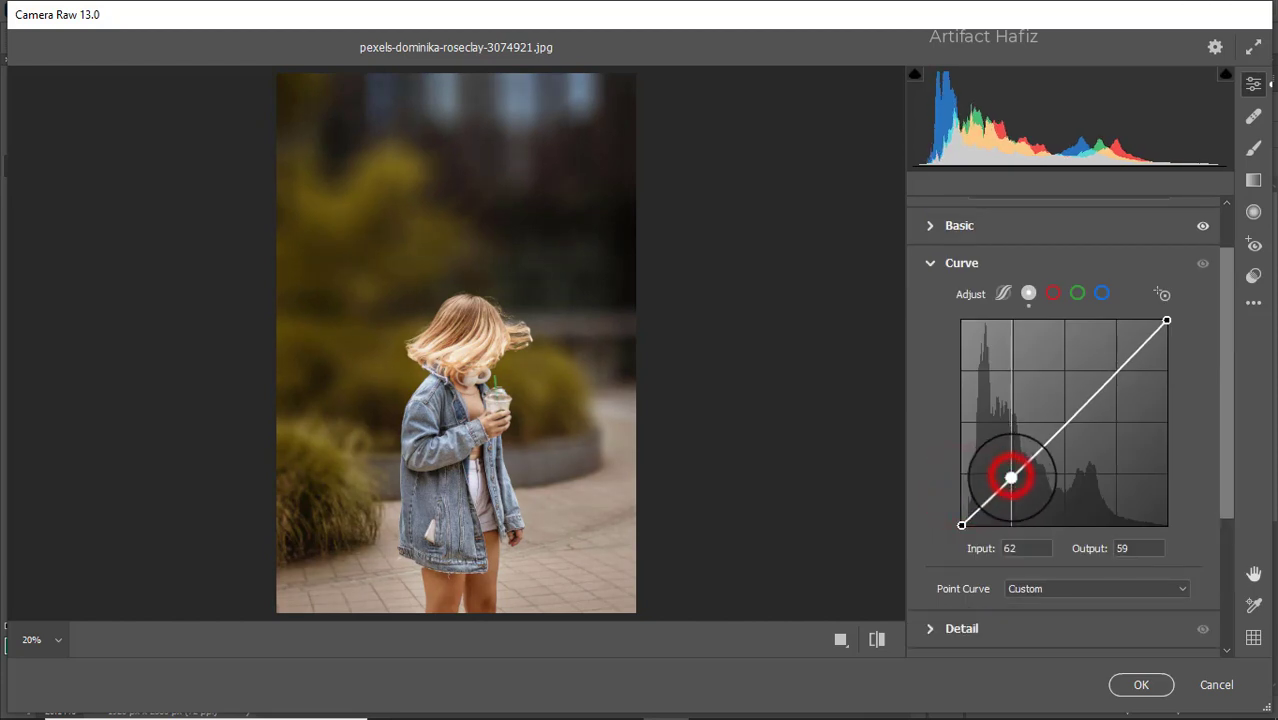
{"action": "left_click", "coordinate": [1116, 358]}
{"action": "left_click_drag", "start_coordinate": [1116, 358], "coordinate": [1119, 365]}
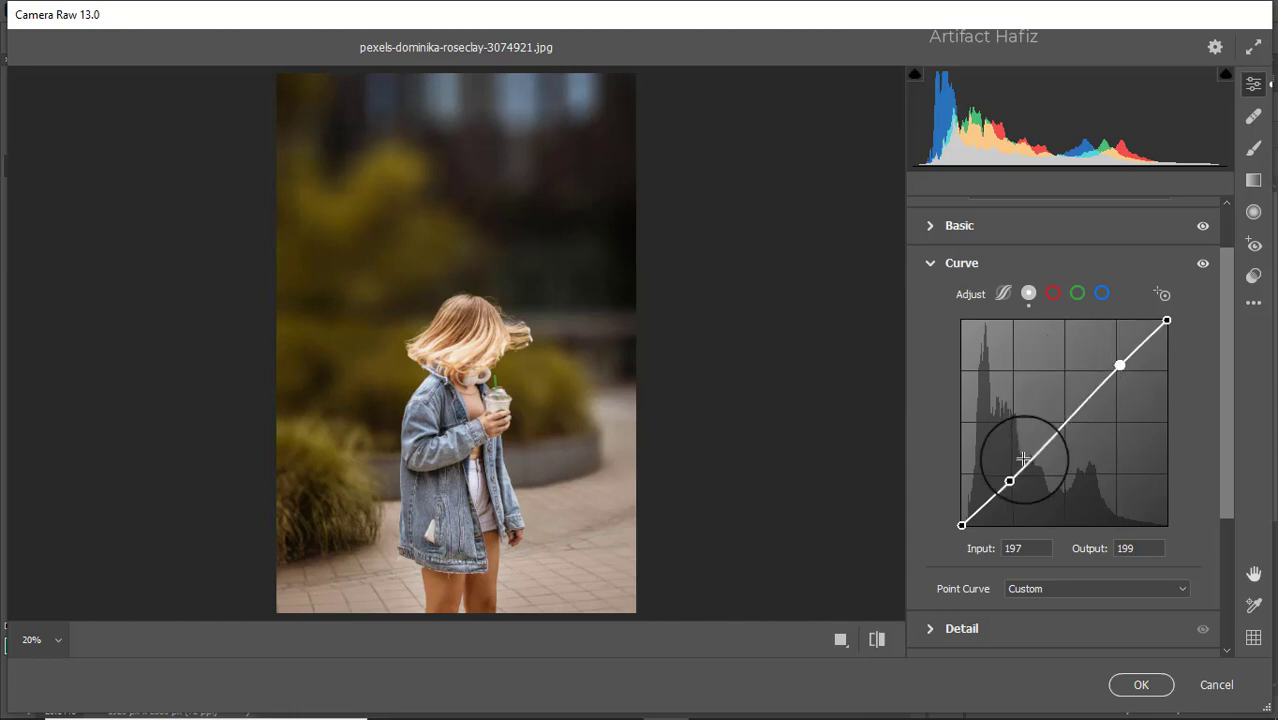
Set the Detail values to Sharpening 10, Noise Reduction 12 and Color Noise Reduction 18.
{"action": "scroll", "coordinate": [1008, 446], "scroll_direction": "down", "scroll_amount": 2}
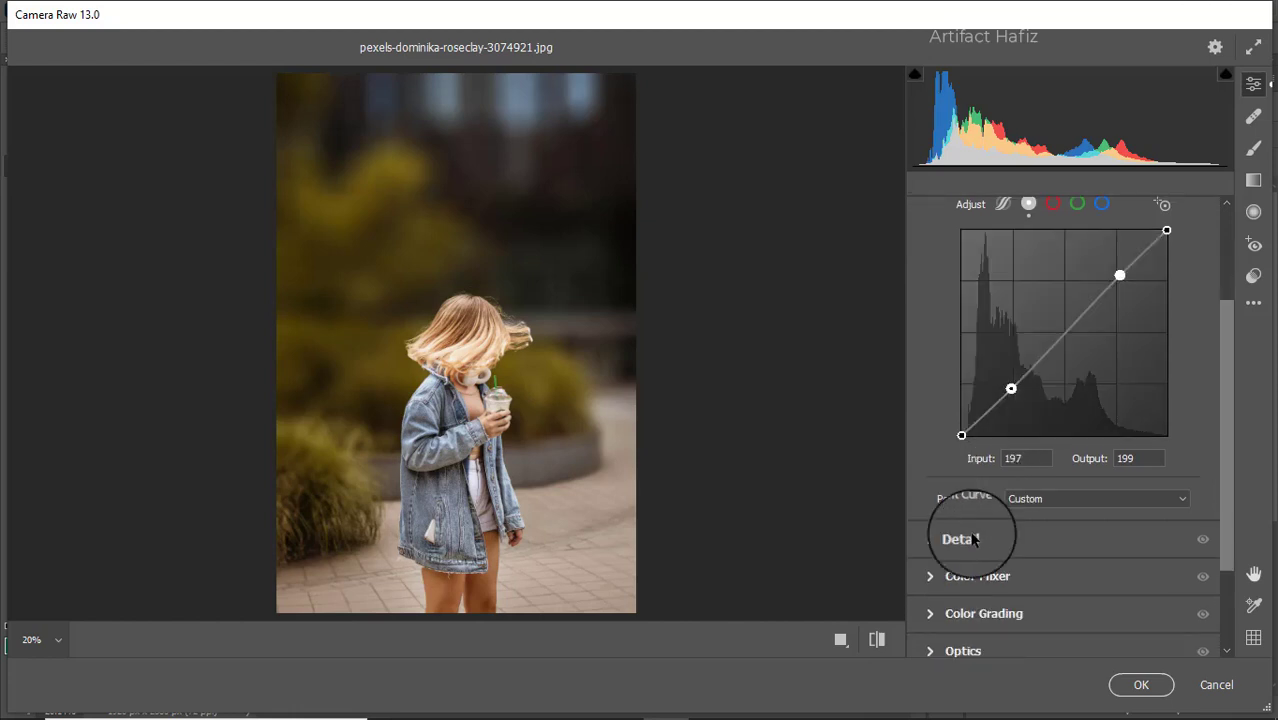
{"action": "left_click", "coordinate": [965, 539]}
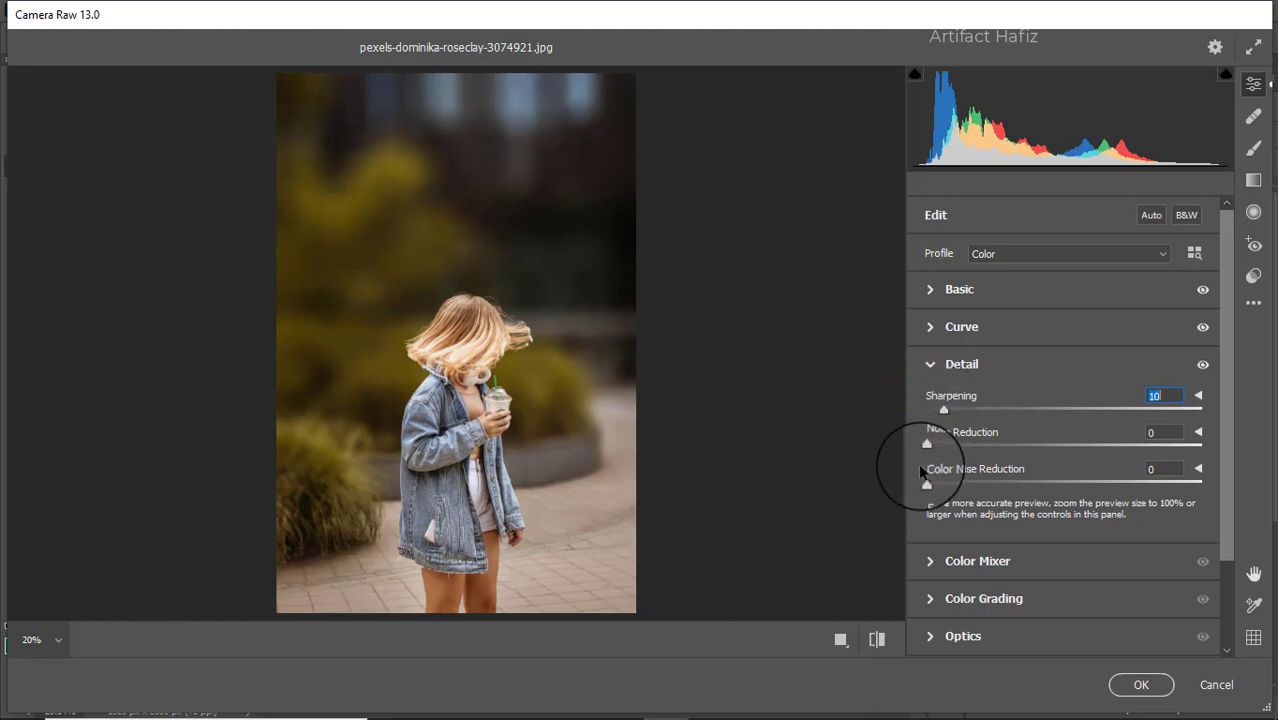
{"action": "left_click_drag", "start_coordinate": [924, 444], "coordinate": [941, 452]}
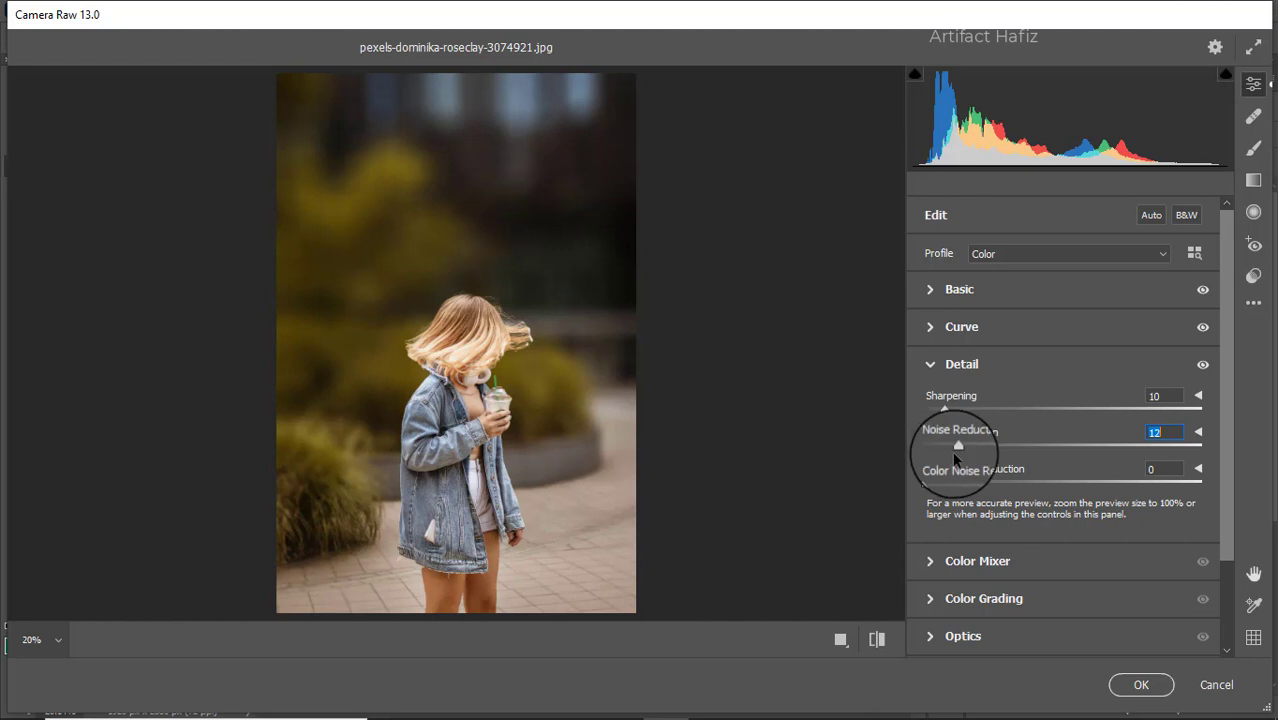
{"action": "left_click_drag", "start_coordinate": [922, 485], "coordinate": [977, 485]}
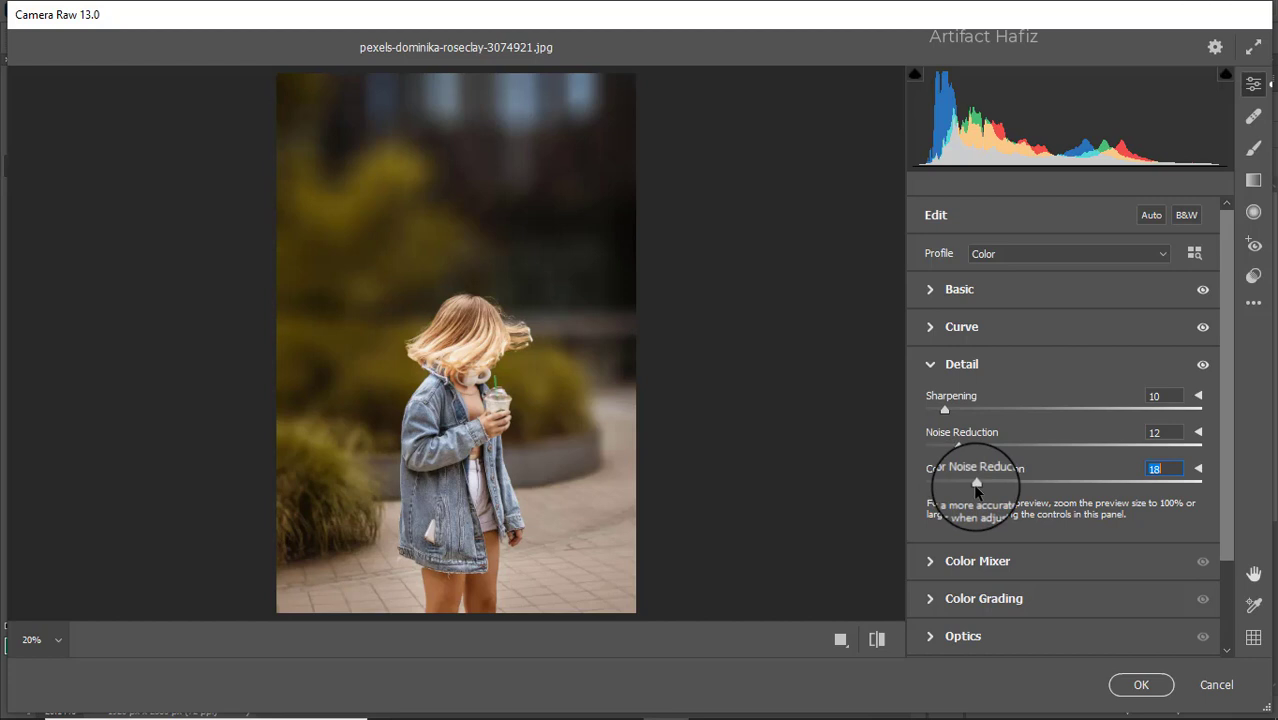
Set the Color Mixer saturation to Yellows -59, Greens -100, Aquas +7 and Blues +6.
{"action": "left_click", "coordinate": [944, 563]}
{"action": "left_click", "coordinate": [1003, 337]}
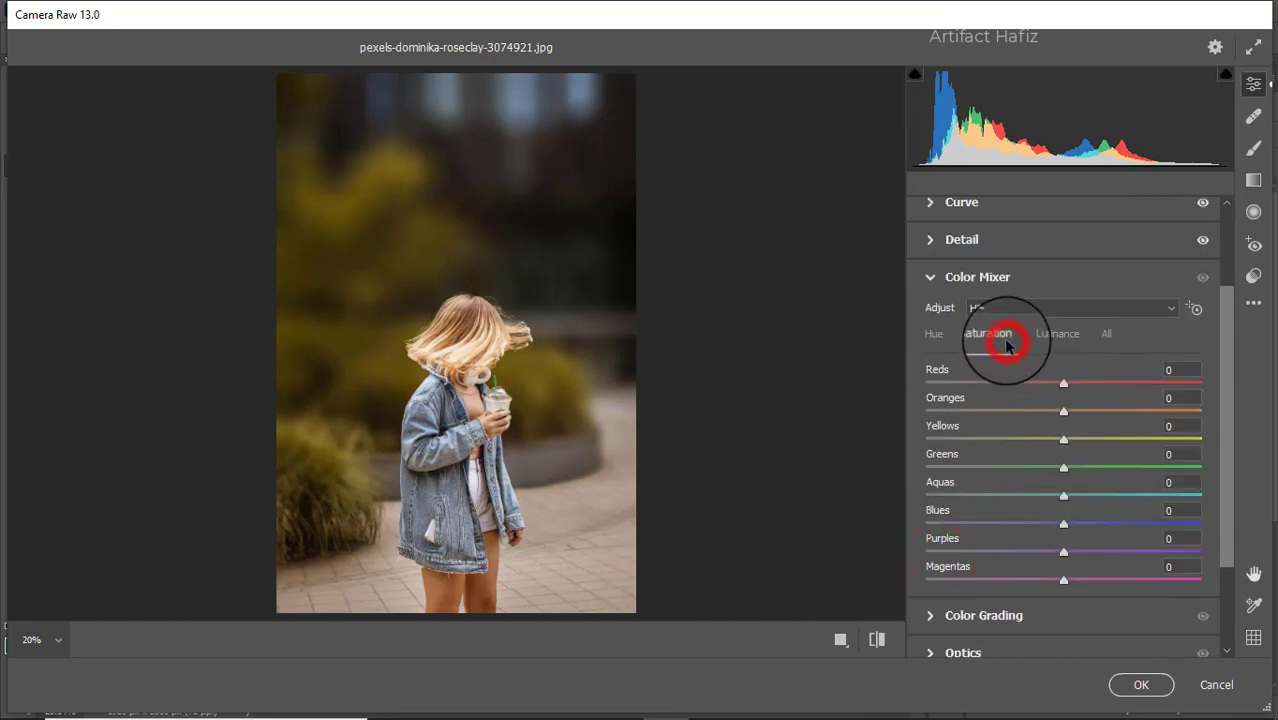
{"action": "left_click_drag", "start_coordinate": [1063, 440], "coordinate": [918, 462]}
{"action": "left_click_drag", "start_coordinate": [1036, 442], "coordinate": [982, 446]}
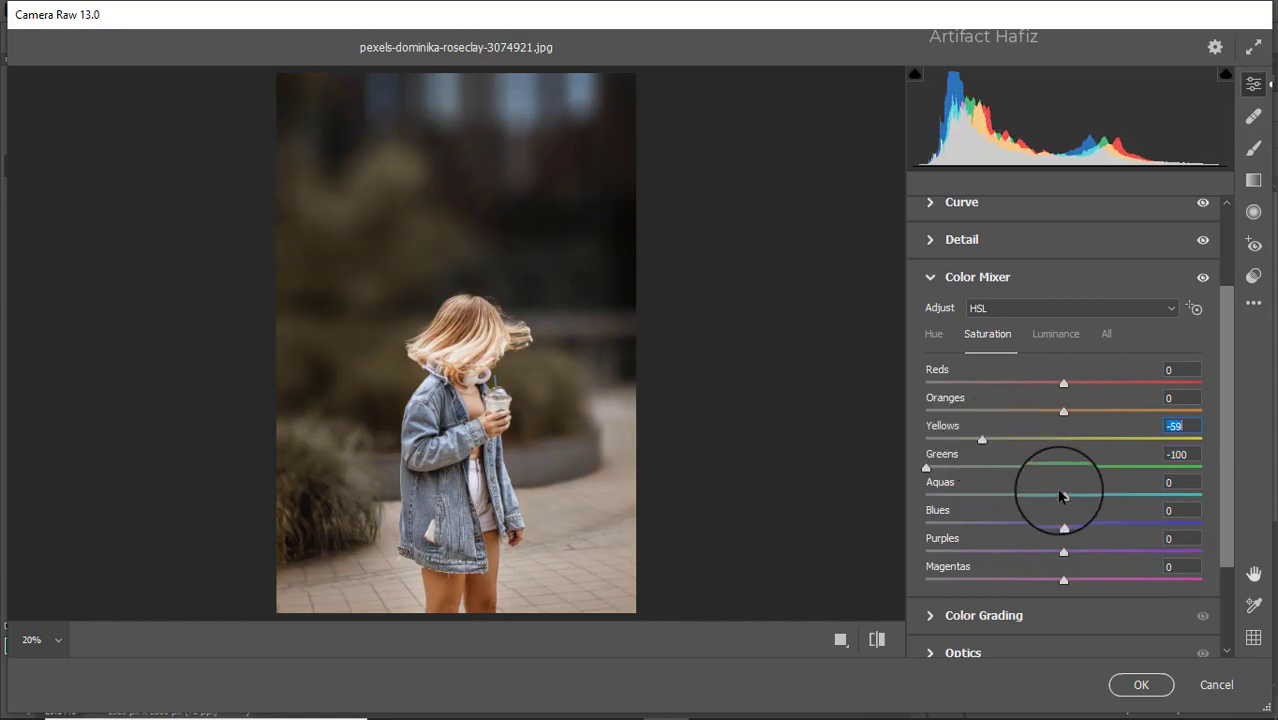
{"action": "left_click_drag", "start_coordinate": [1063, 494], "coordinate": [1077, 527]}
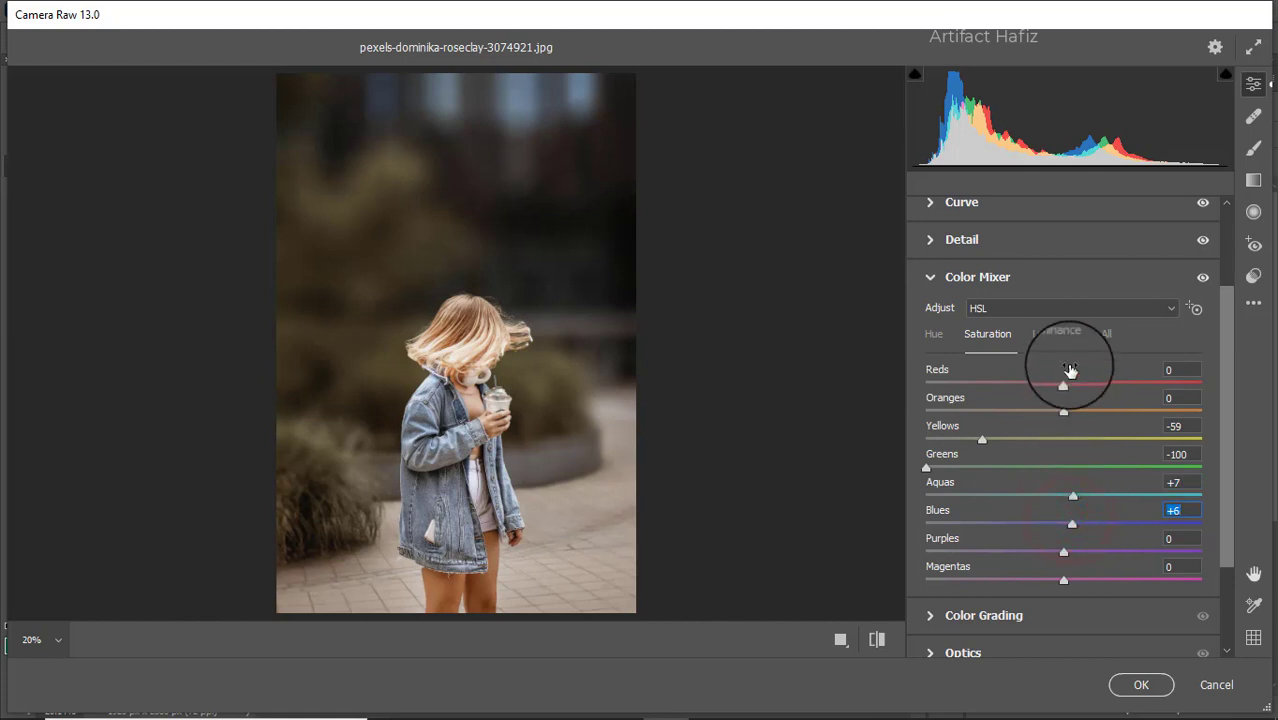
In the Color Mixer, set the Yellows luminance to +100 and shift the hue of the blue tones toward teal.
{"action": "left_click", "coordinate": [1060, 340]}
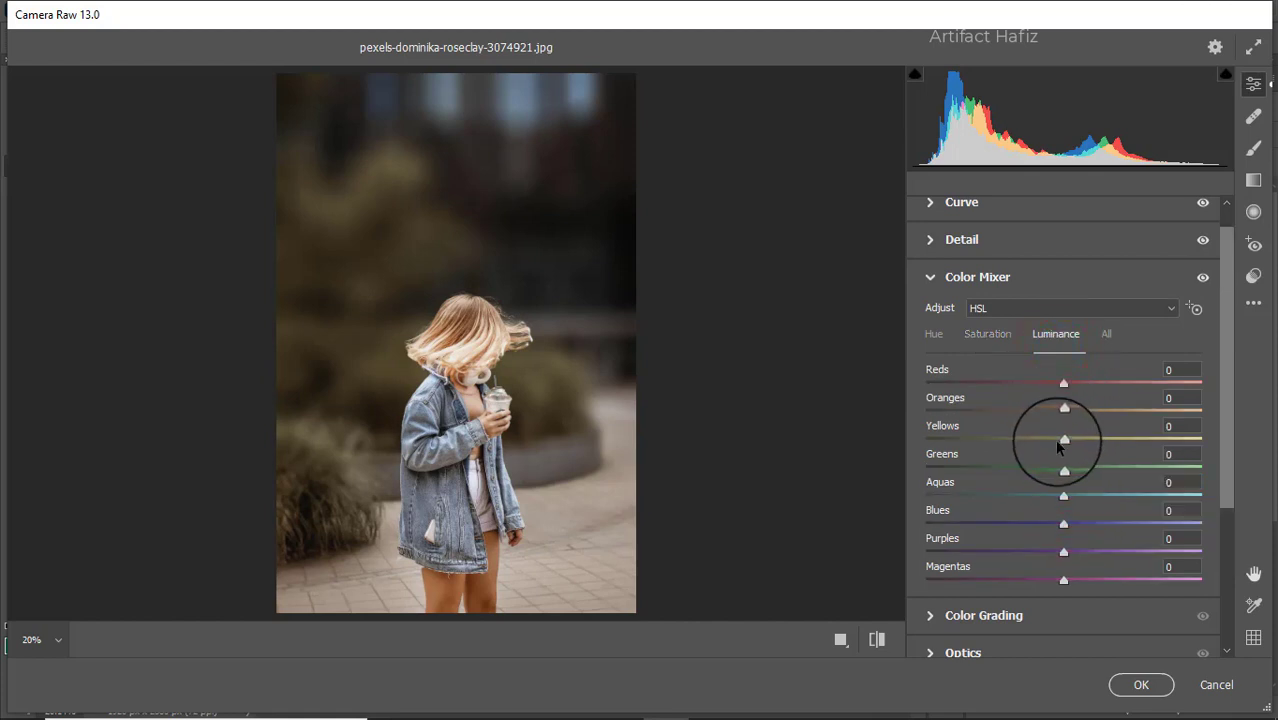
{"action": "left_click_drag", "start_coordinate": [1063, 440], "coordinate": [1234, 441]}
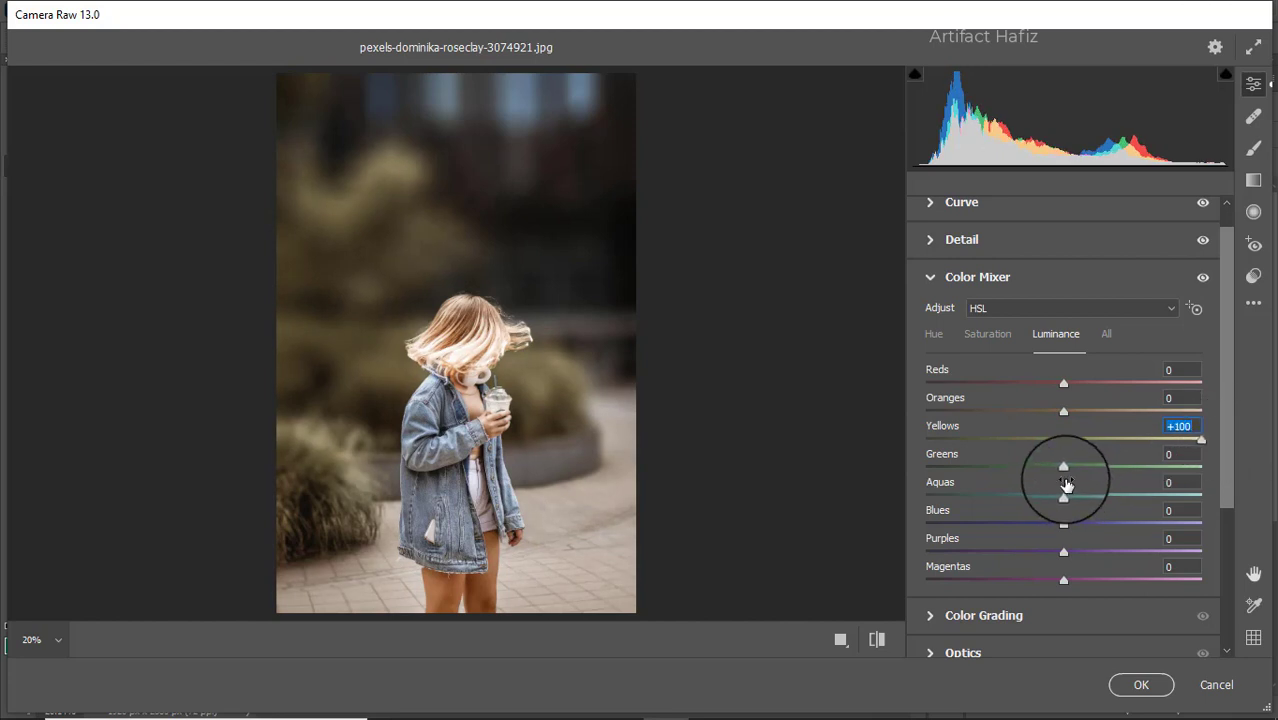
{"action": "left_click", "coordinate": [936, 333]}
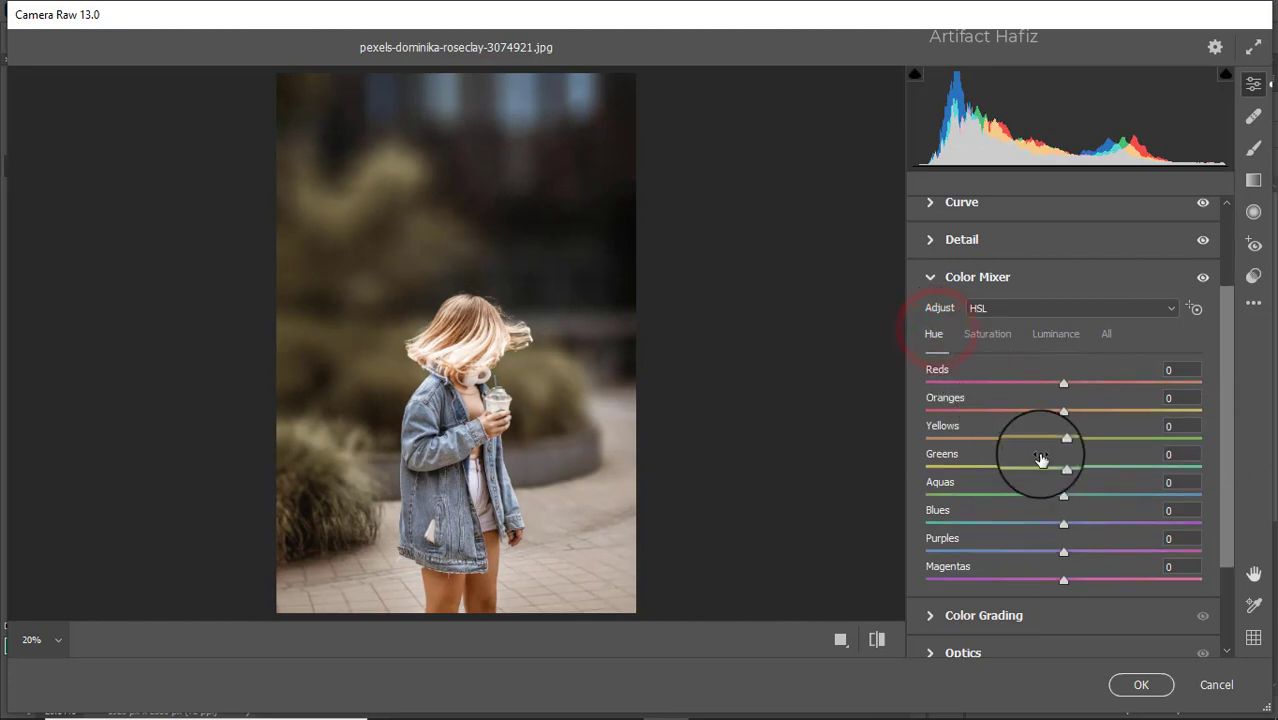
{"action": "left_click_drag", "start_coordinate": [1063, 495], "coordinate": [967, 565]}
Grade the shadows with hue 240, saturation 13 and the highlights with hue 74, saturation 9.
{"action": "left_click", "coordinate": [968, 613]}
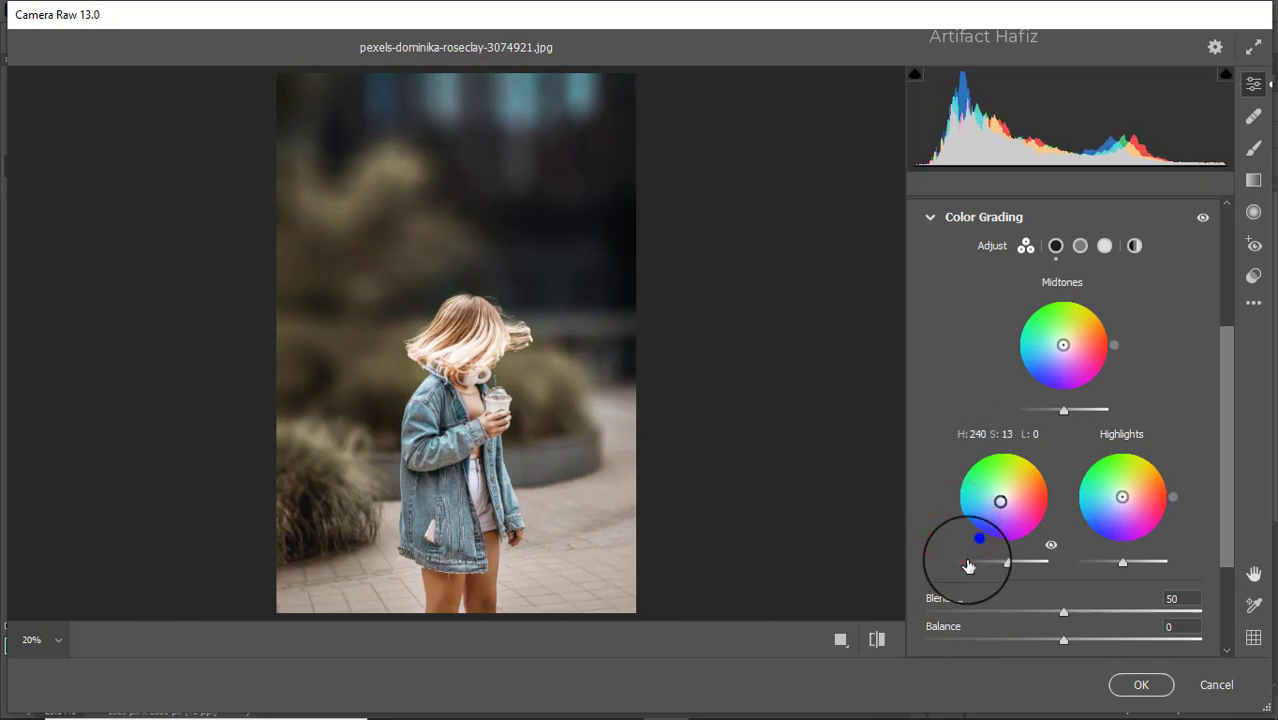
{"action": "left_click_drag", "start_coordinate": [1127, 516], "coordinate": [1263, 413]}
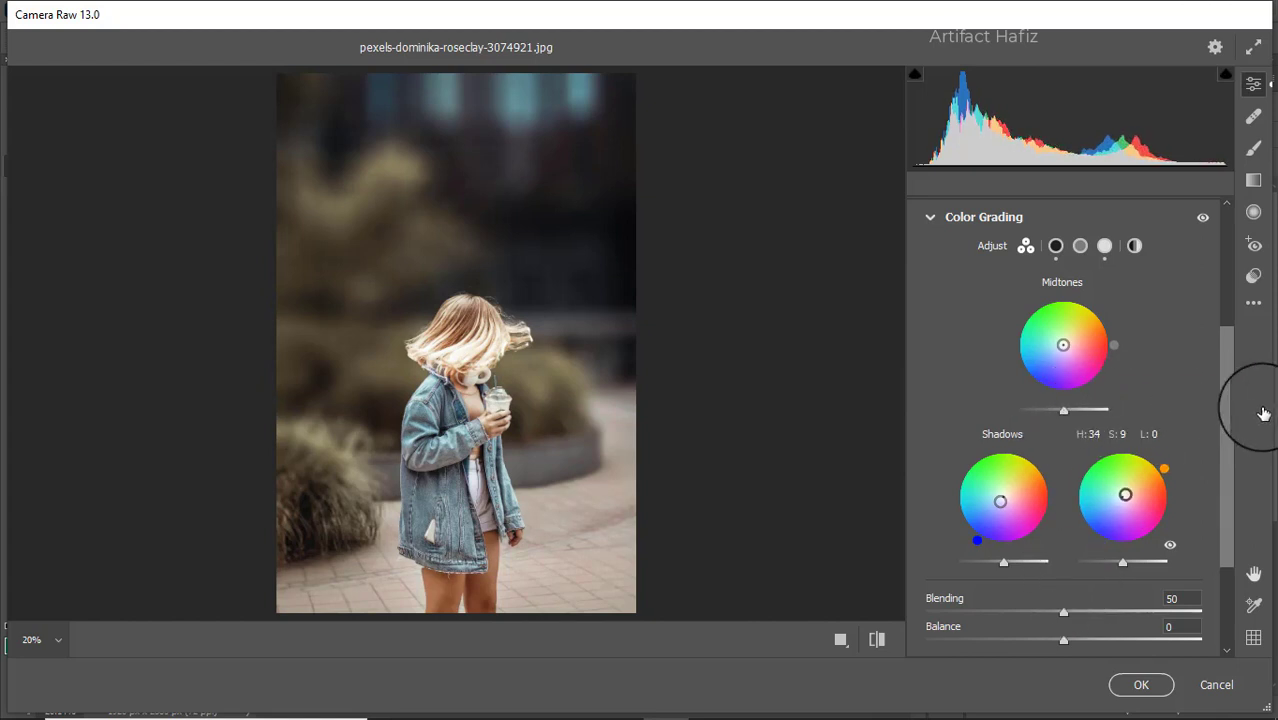
{"action": "left_click_drag", "start_coordinate": [1178, 398], "coordinate": [1154, 398]}
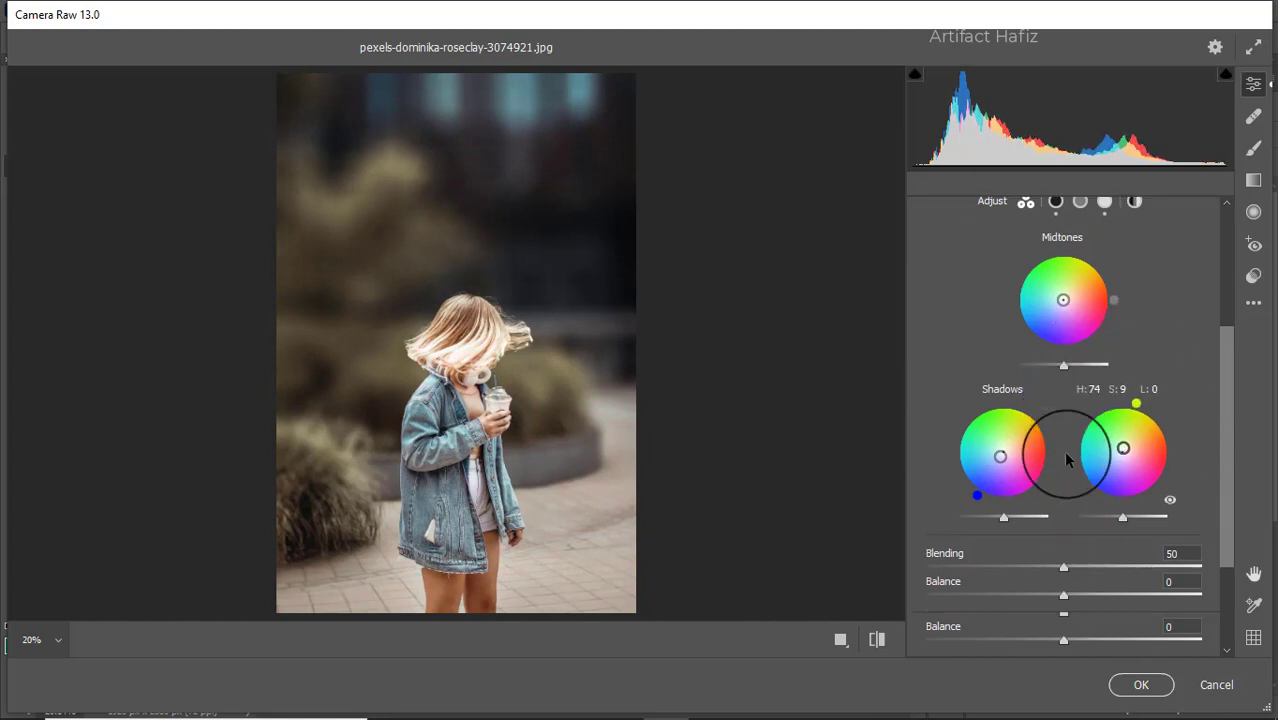
Set the Calibration saturation to -14 for the red primary, +26 for the green primary and +7 for the blue primary.
{"action": "scroll", "coordinate": [1063, 450], "scroll_direction": "down", "scroll_amount": 3}
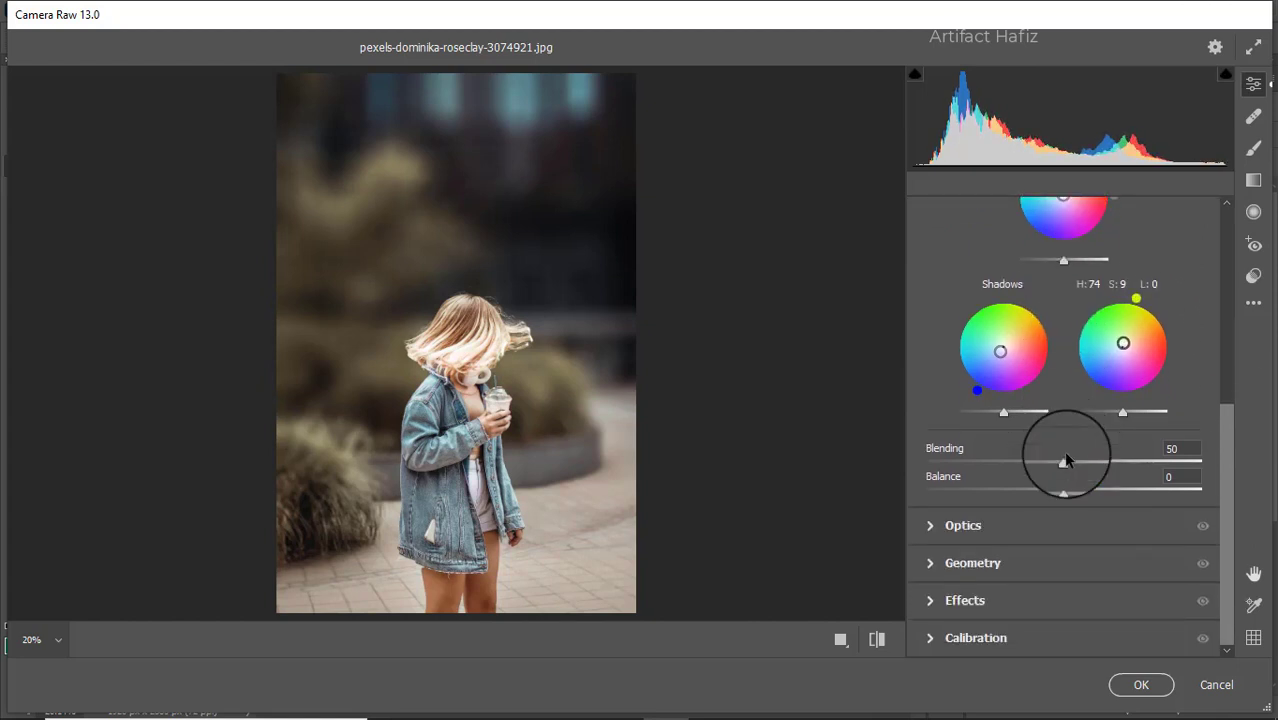
{"action": "left_click", "coordinate": [966, 637]}
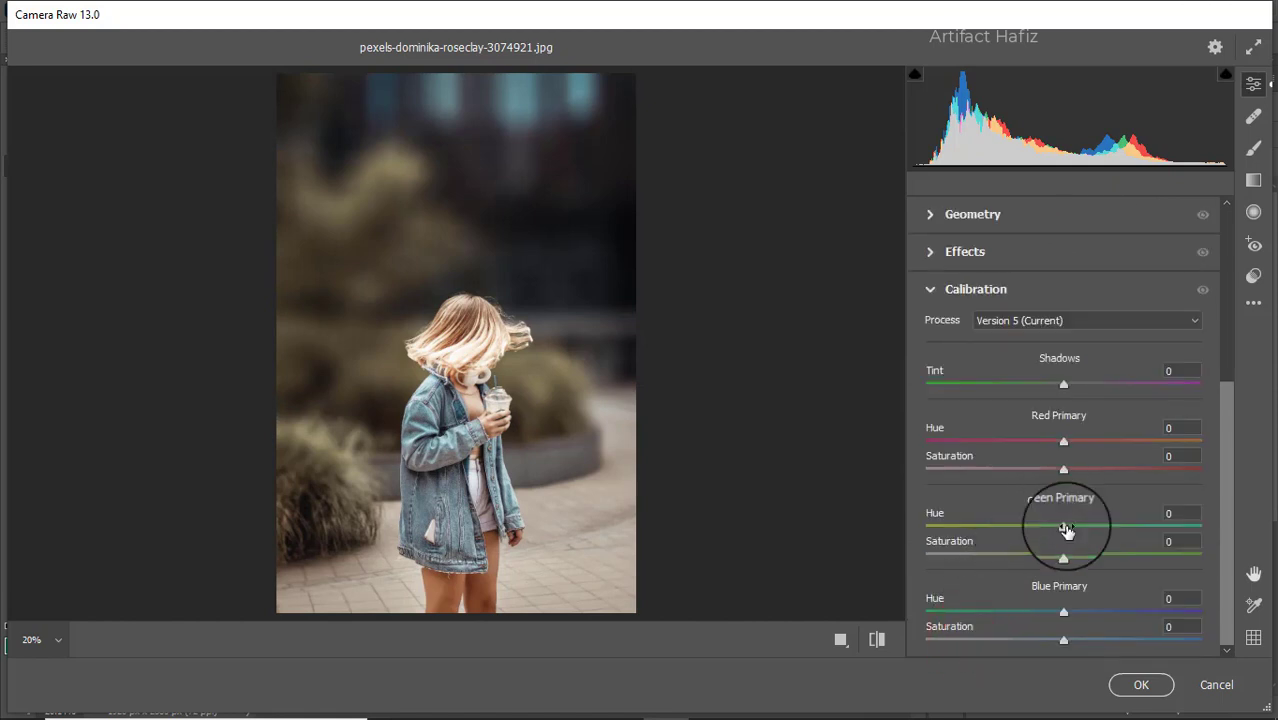
{"action": "left_click_drag", "start_coordinate": [1062, 555], "coordinate": [1097, 560]}
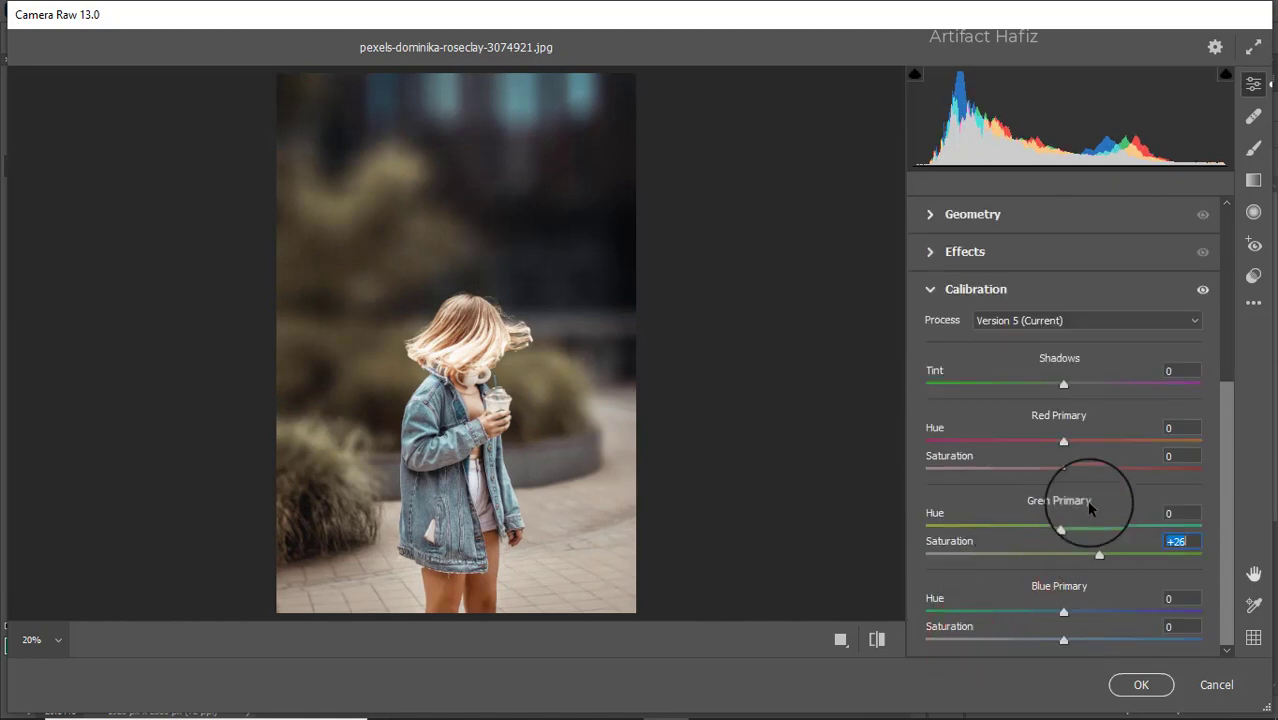
{"action": "left_click_drag", "start_coordinate": [1063, 468], "coordinate": [1045, 468]}
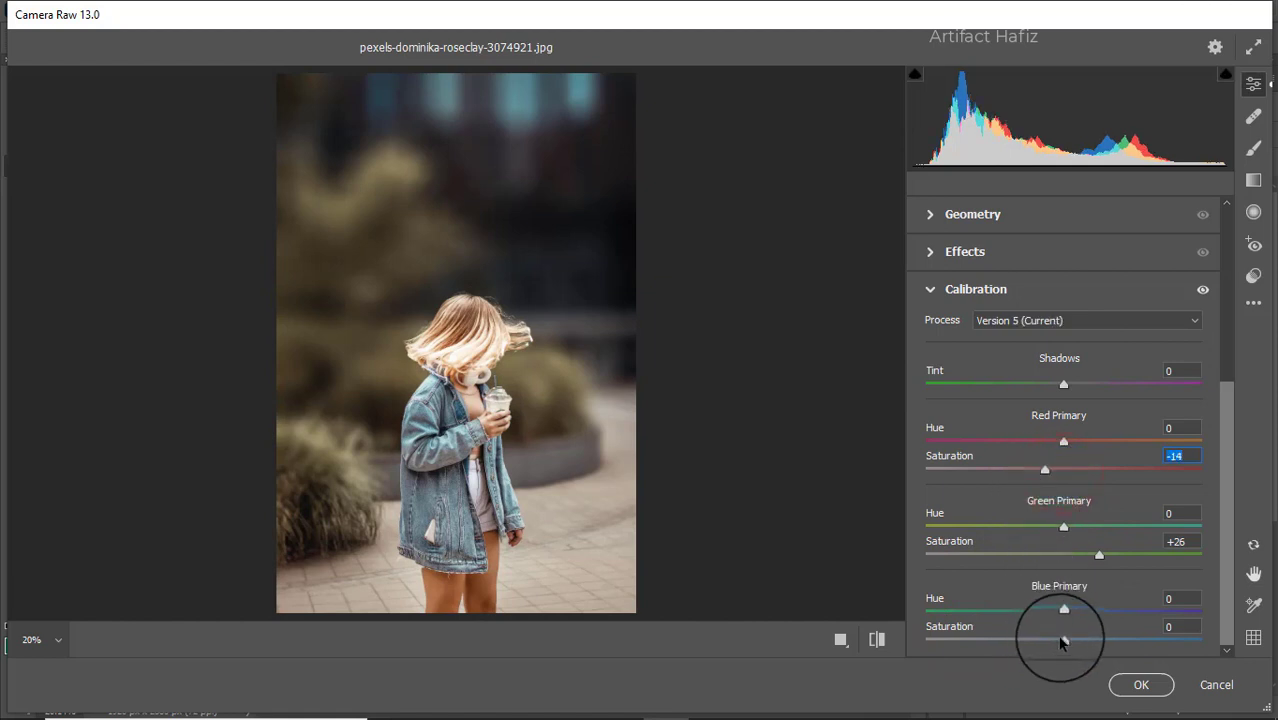
{"action": "left_click_drag", "start_coordinate": [1063, 643], "coordinate": [1045, 641]}
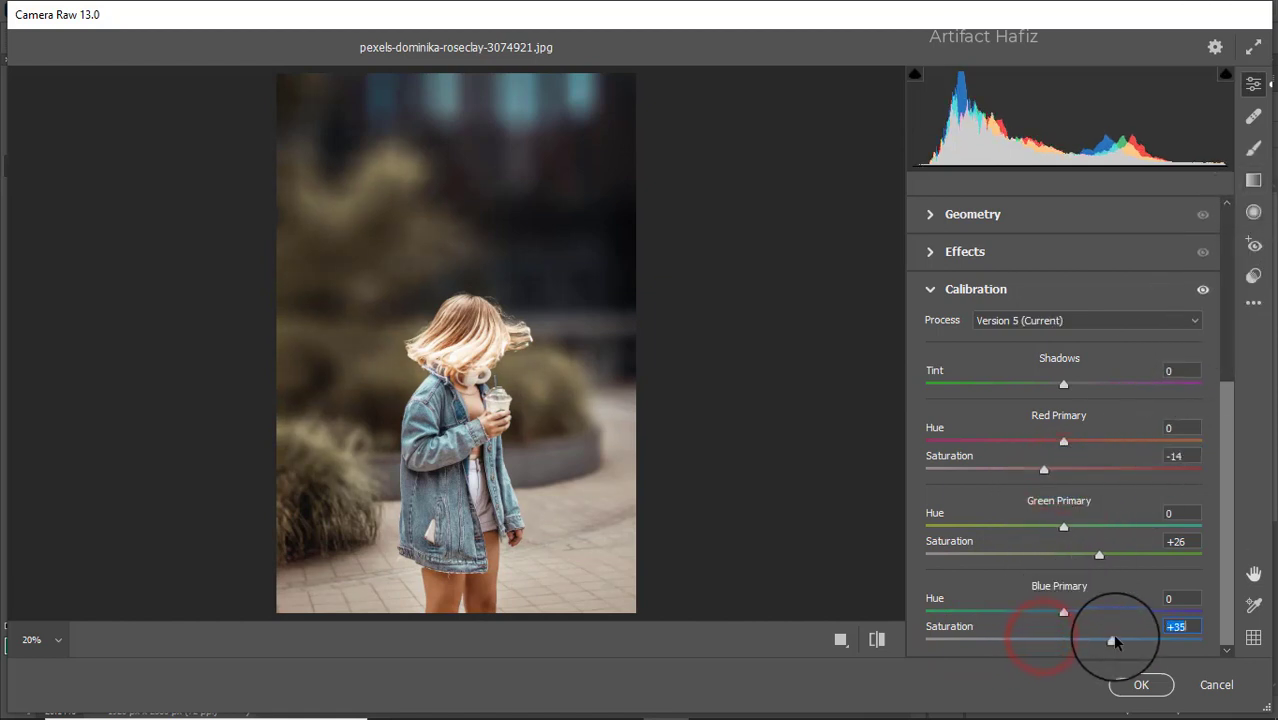
{"action": "left_click_drag", "start_coordinate": [1068, 641], "coordinate": [1074, 641]}
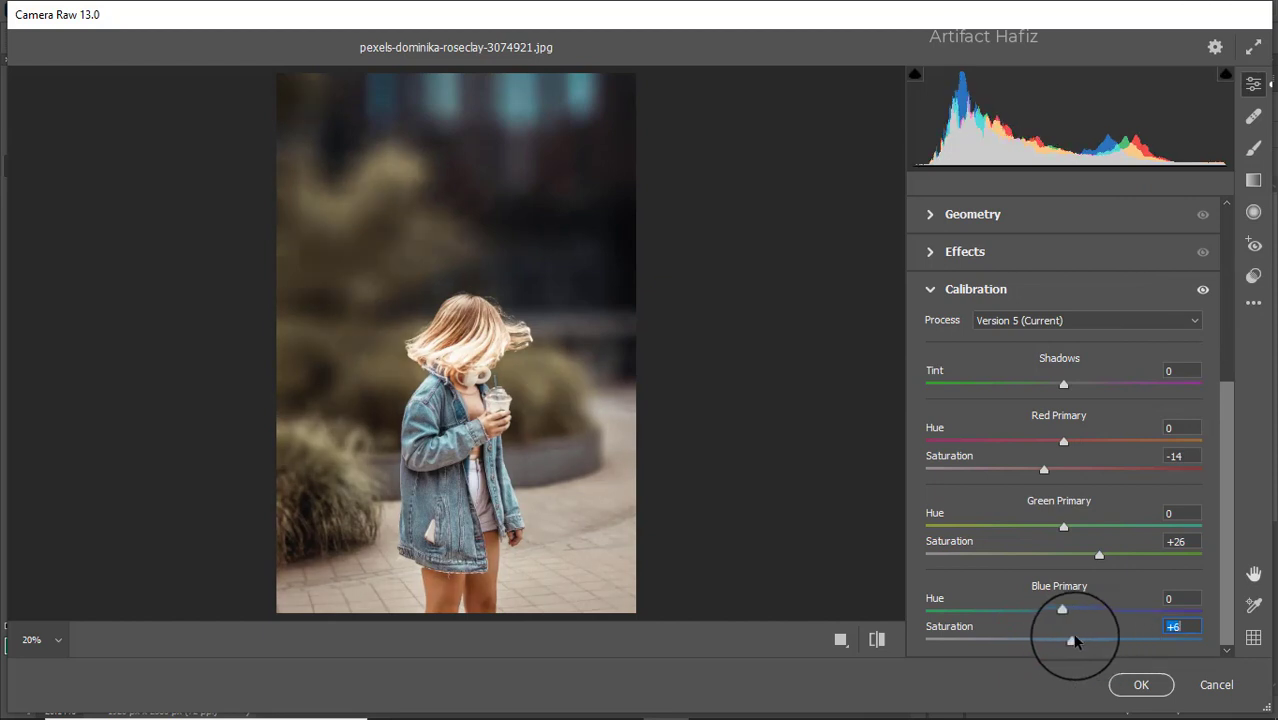
Add a Graduated Filter with Exposure -0.70 running from the photo's bottom edge up to the woman's drink arm.
{"action": "left_click", "coordinate": [1253, 181]}
{"action": "left_click_drag", "start_coordinate": [1061, 445], "coordinate": [1035, 452]}
{"action": "left_click_drag", "start_coordinate": [465, 617], "coordinate": [463, 438]}
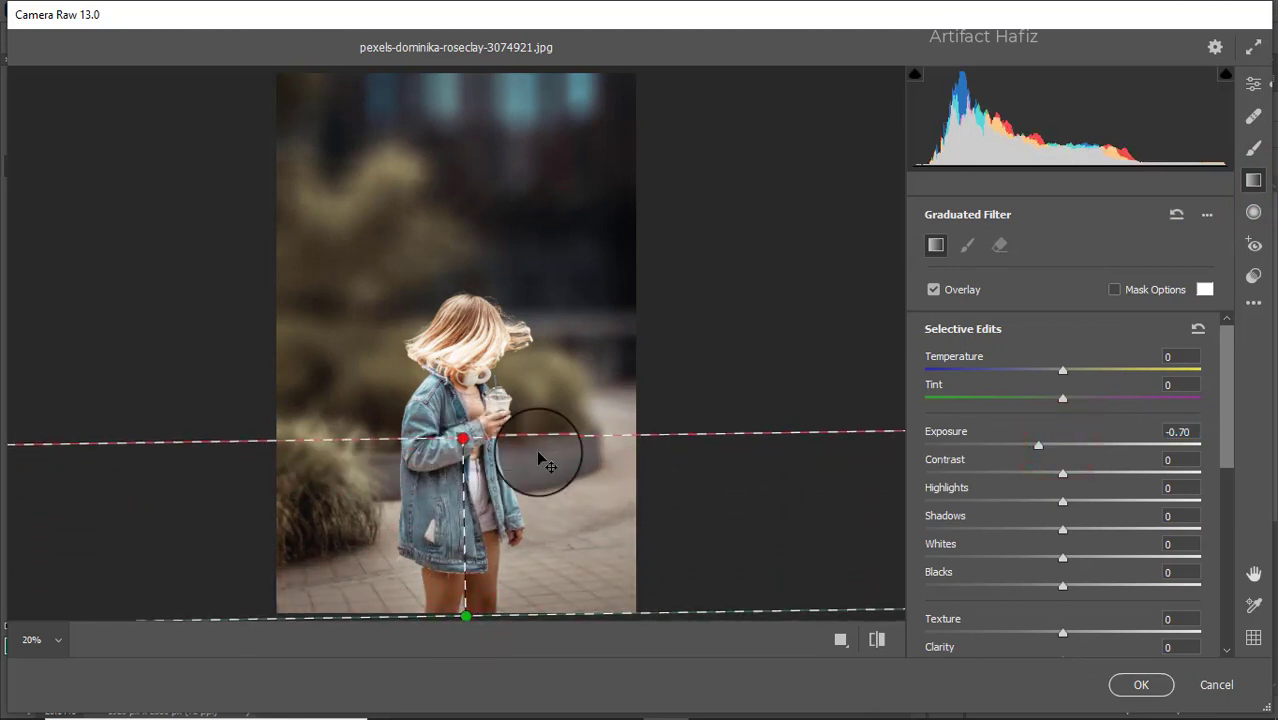
Set the lower graduated filter's Exposure to -0.80 and Blacks to +6.
{"action": "mouse_move", "coordinate": [1040, 445]}
{"action": "left_mouse_down"}
{"action": "mouse_move", "coordinate": [1021, 448]}
{"action": "mouse_move", "coordinate": [1035, 448]}
{"action": "left_mouse_up"}
{"action": "left_click_drag", "start_coordinate": [1063, 586], "coordinate": [1073, 591]}
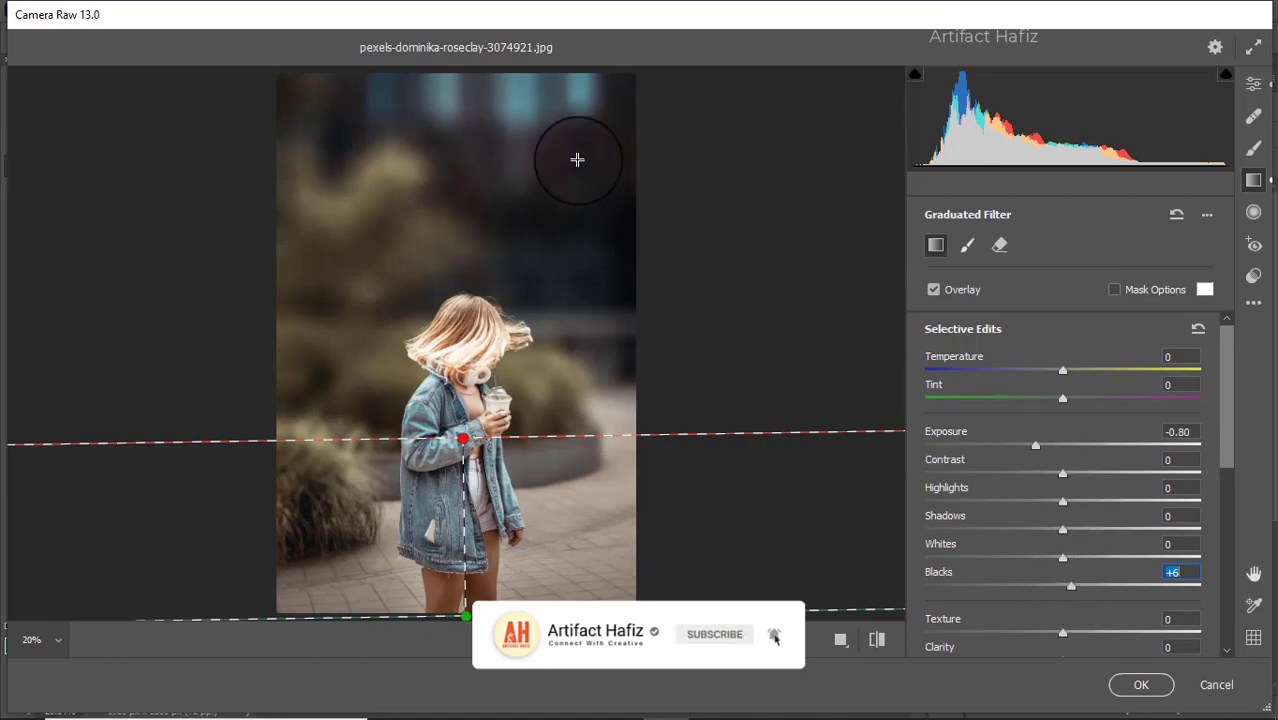
Add a second Graduated Filter with Exposure +0.45, running at a slant from just above the woman's head down to her blowing hair.
{"action": "left_click_drag", "start_coordinate": [491, 80], "coordinate": [503, 323]}
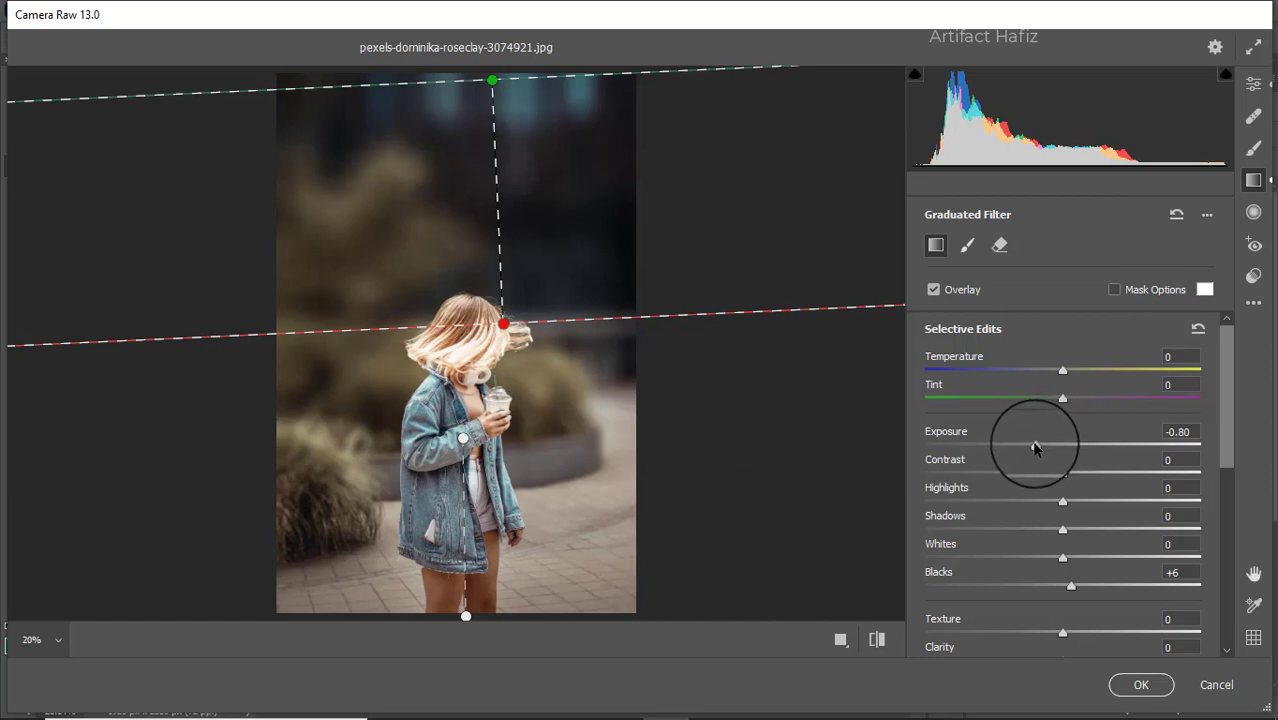
{"action": "left_click_drag", "start_coordinate": [1035, 447], "coordinate": [1091, 444]}
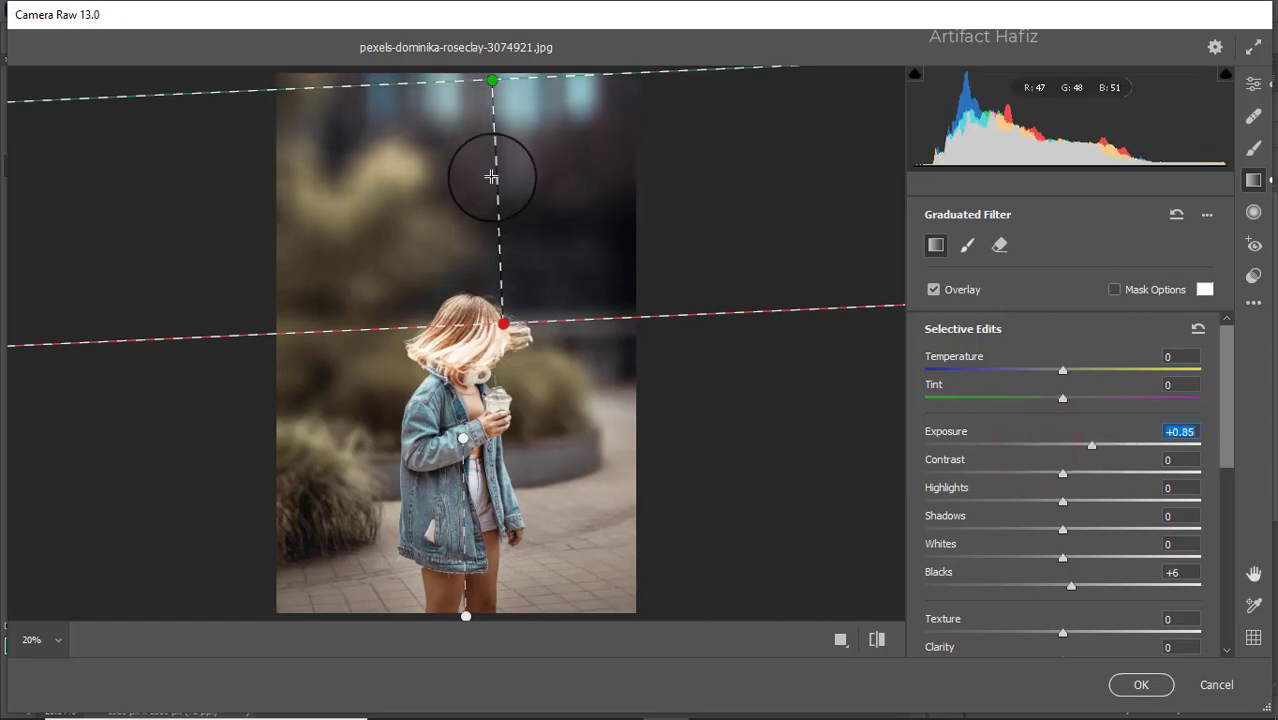
{"action": "left_click_drag", "start_coordinate": [491, 80], "coordinate": [486, 258]}
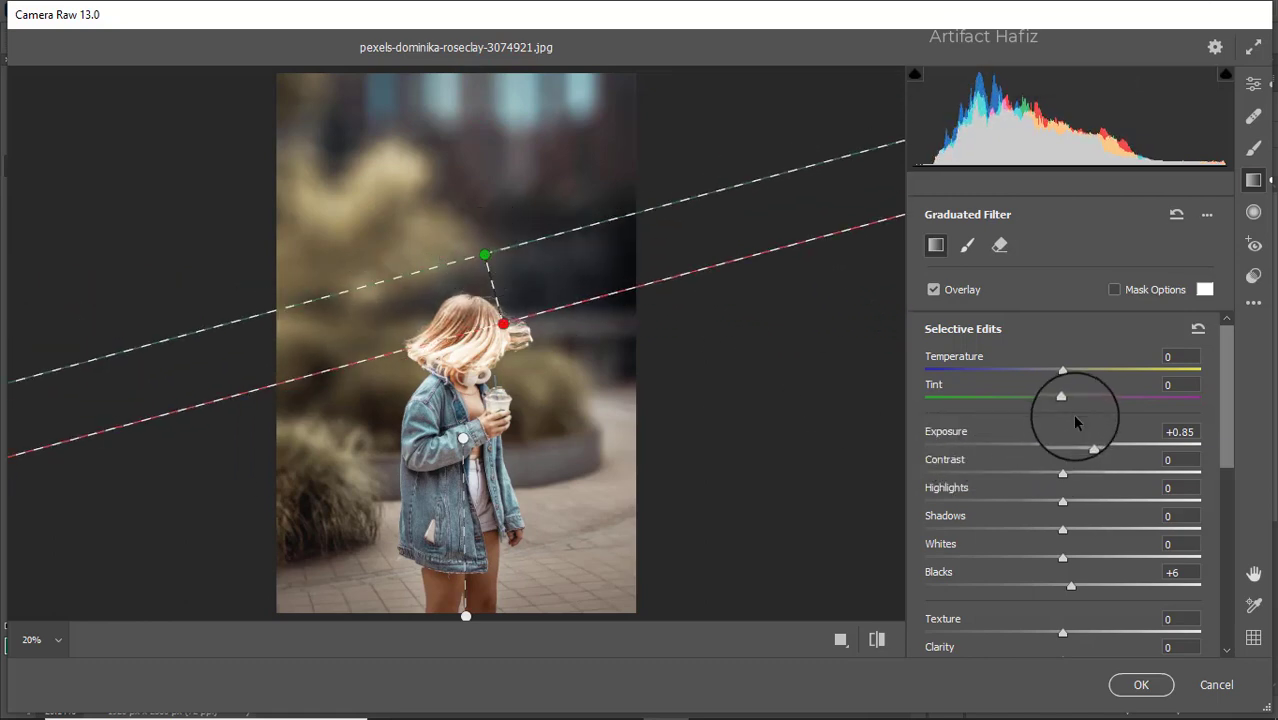
{"action": "mouse_move", "coordinate": [1092, 441]}
{"action": "left_mouse_down"}
{"action": "mouse_move", "coordinate": [1064, 442]}
{"action": "mouse_move", "coordinate": [1087, 448]}
{"action": "mouse_move", "coordinate": [1076, 457]}
{"action": "left_mouse_up"}
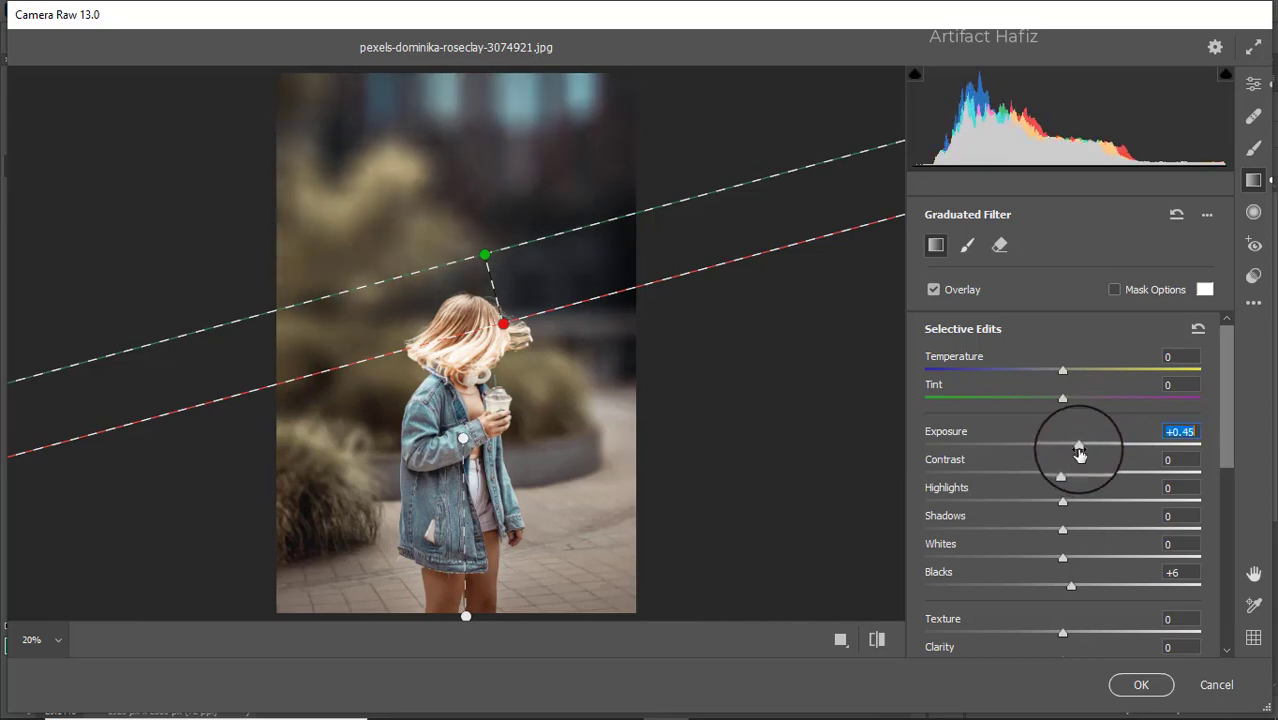
Compare the before and after views side by side and apply the Camera Raw filter to Layer 1.
{"action": "left_click", "coordinate": [1254, 84]}
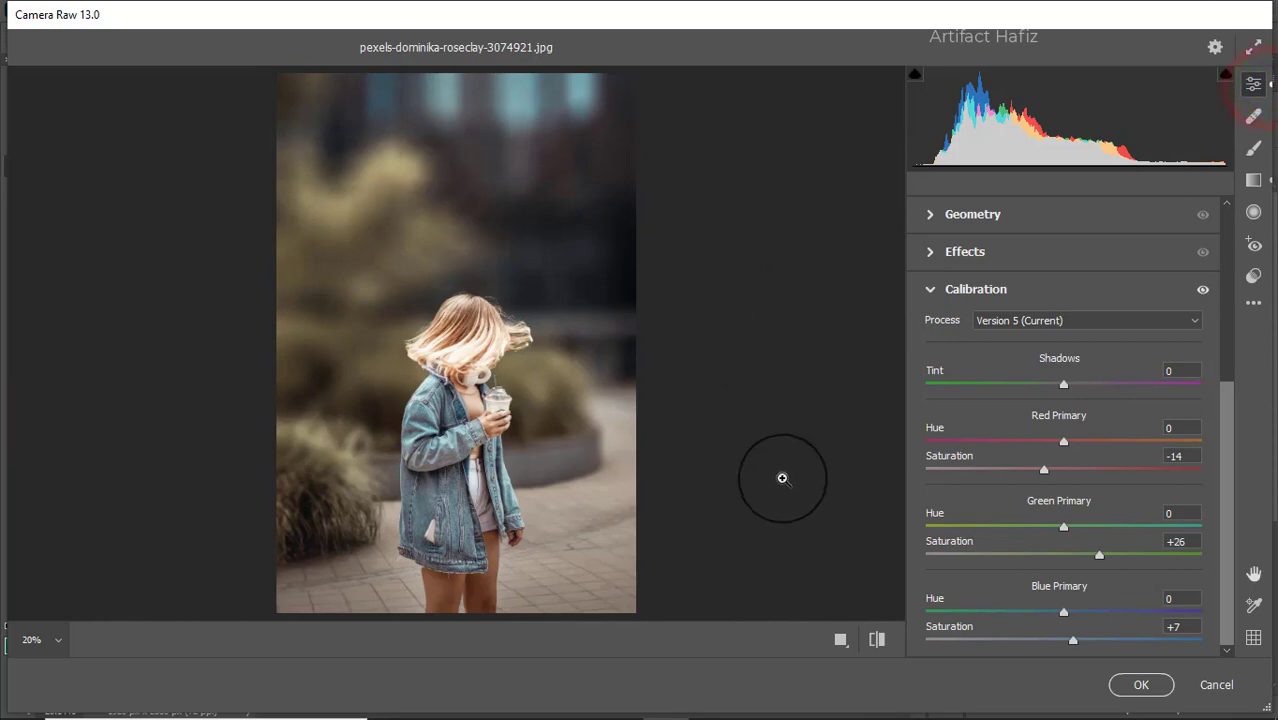
{"action": "left_click", "coordinate": [841, 641]}
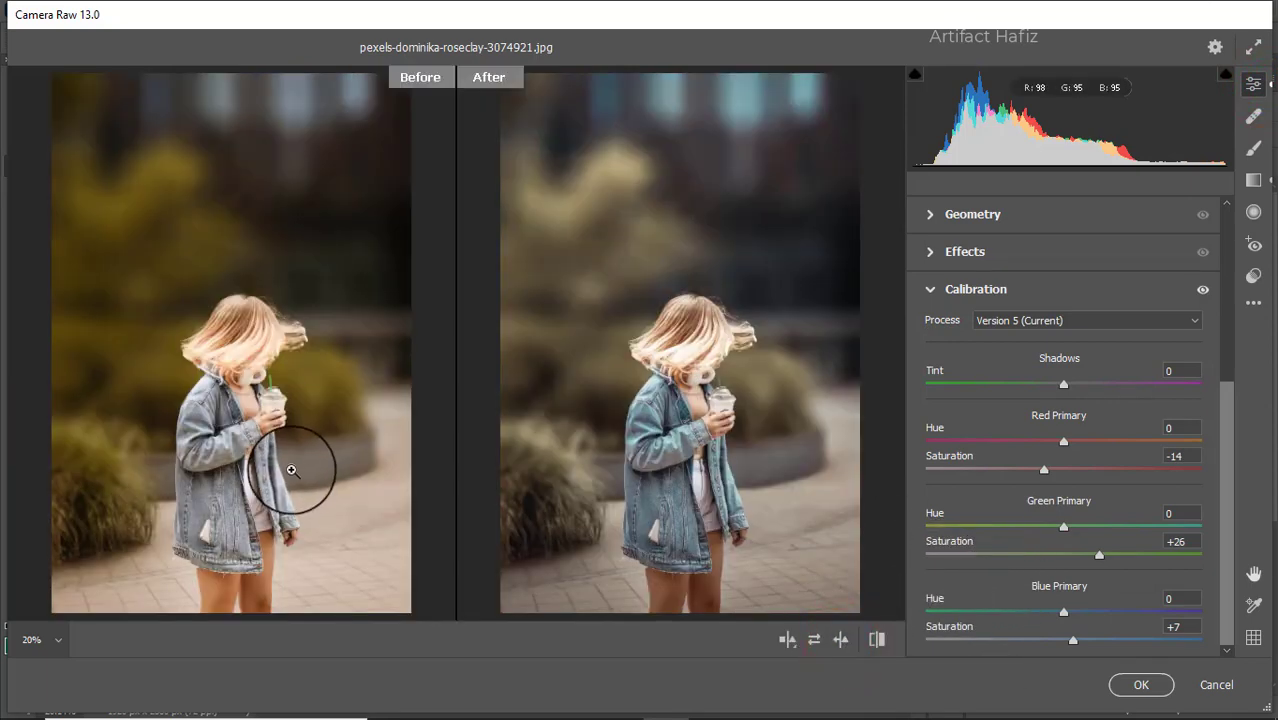
{"action": "left_click", "coordinate": [1123, 677]}
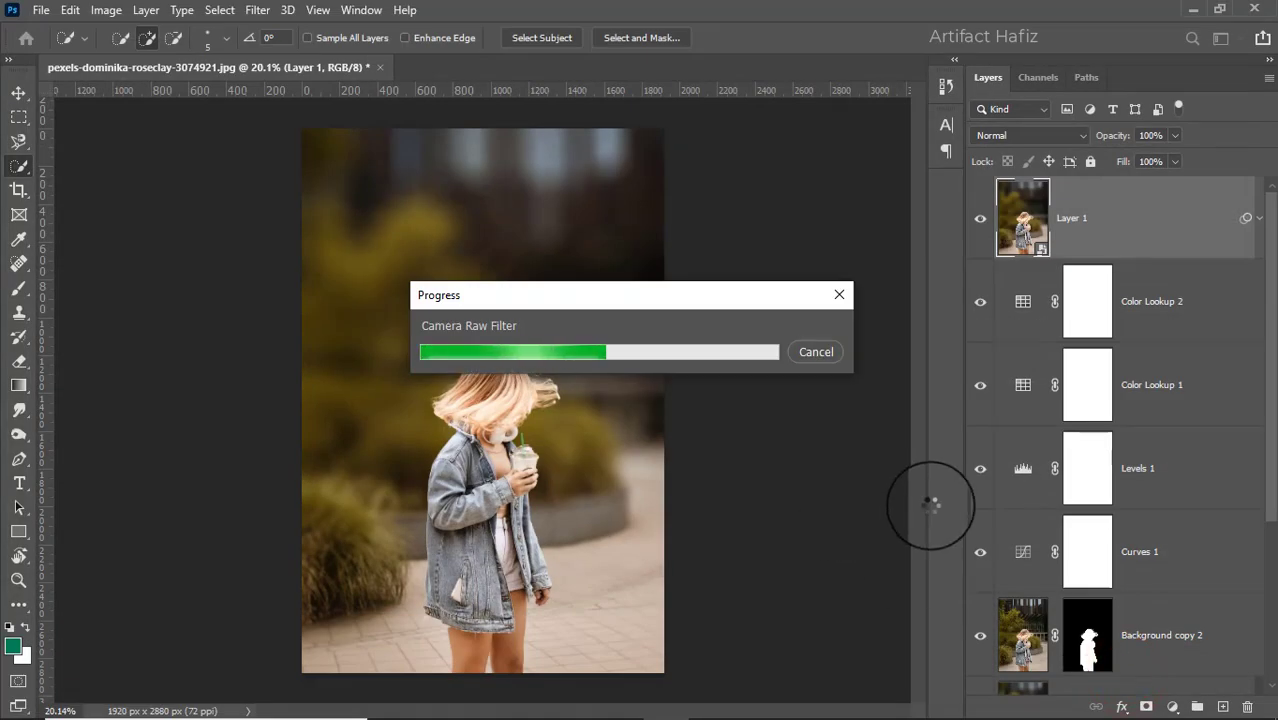
Compare the original photo with the finished edit by showing the Background layer alone and restoring the other layers.
{"action": "scroll", "coordinate": [1030, 485], "scroll_direction": "down", "scroll_amount": 5}
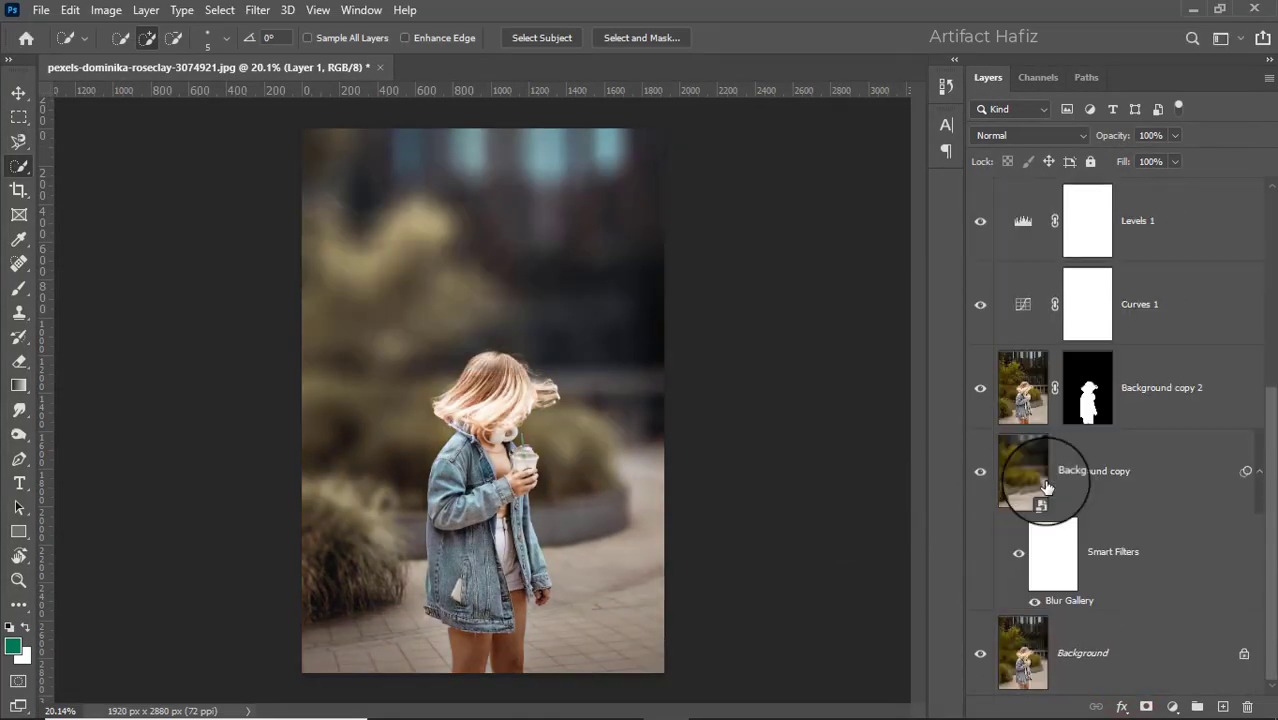
{"action": "left_click", "coordinate": [981, 654], "text": "alt"}
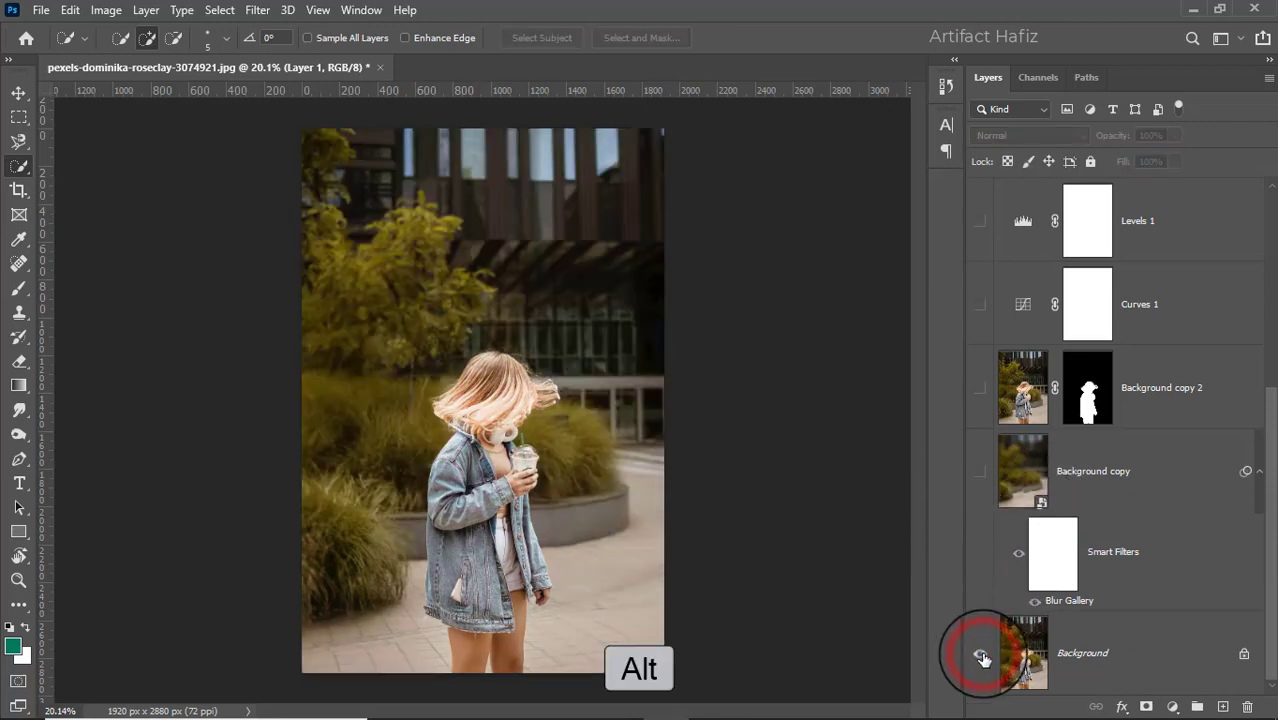
{"action": "left_click", "coordinate": [981, 654], "text": "alt"}
{"action": "left_click", "coordinate": [981, 654], "text": "alt"}
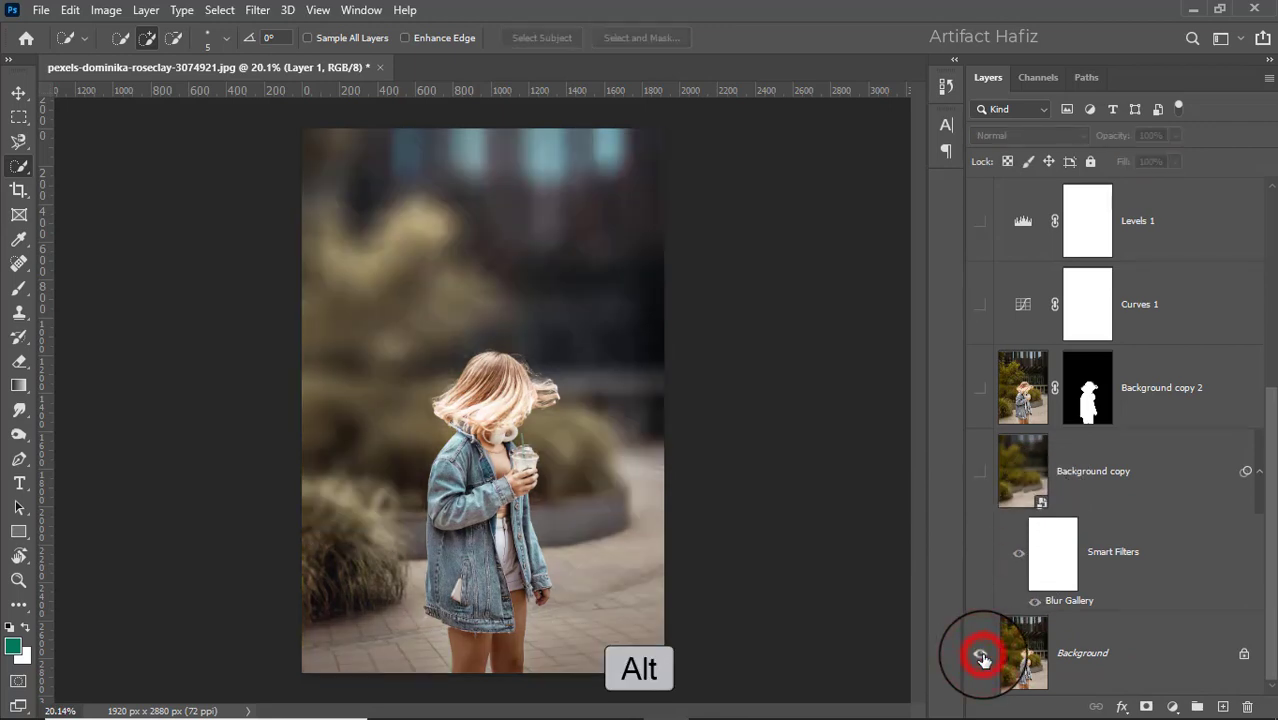